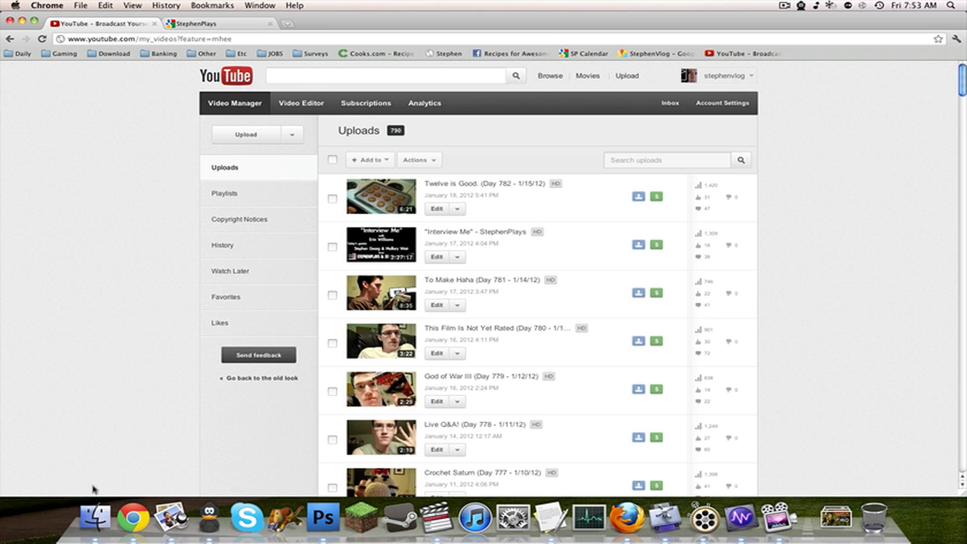
# Switch to Finder and look through the Vlog Videos folder, previewing the Day 780 video file.
pyautogui.click(87, 518)
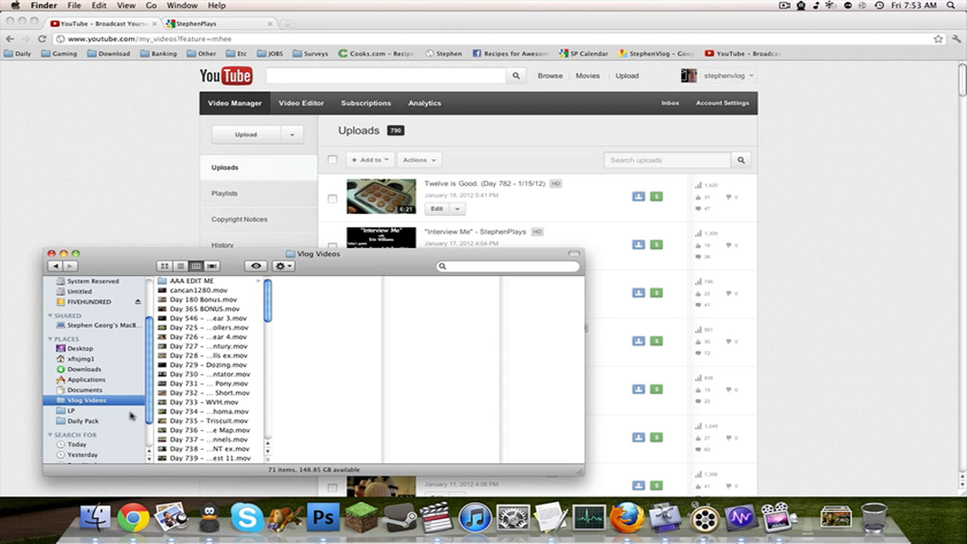
pyautogui.scroll(3, 128, 412)
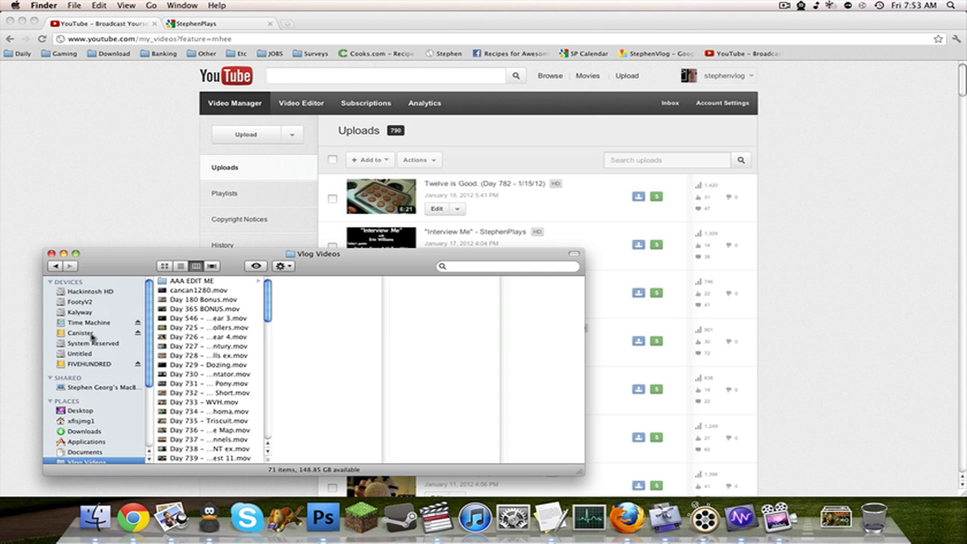
pyautogui.scroll(-2, 92, 337)
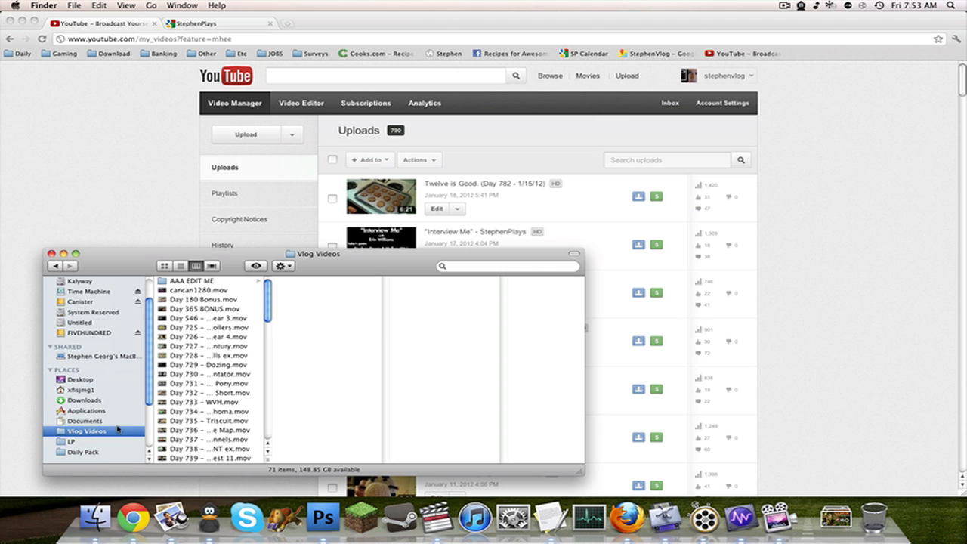
pyautogui.scroll(-1, 111, 396)
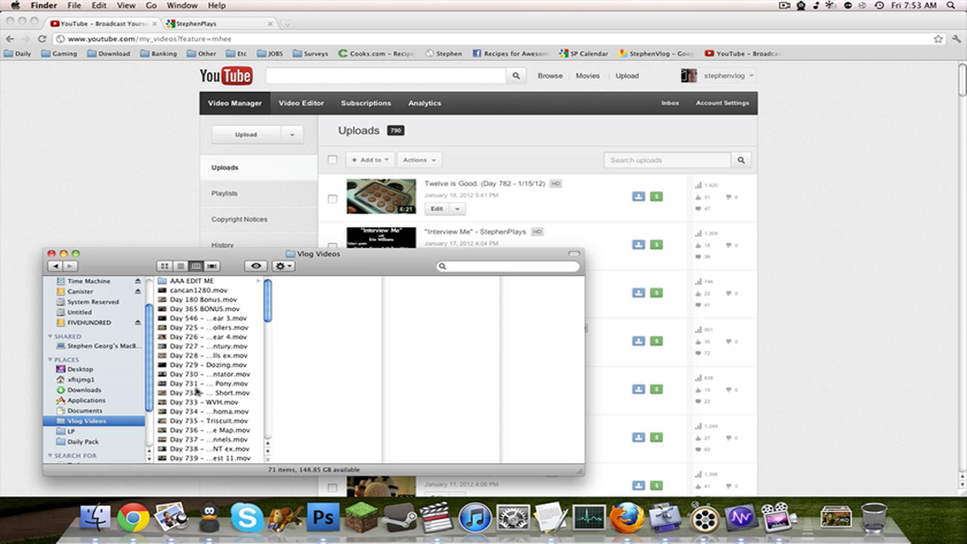
pyautogui.scroll(-15, 196, 390)
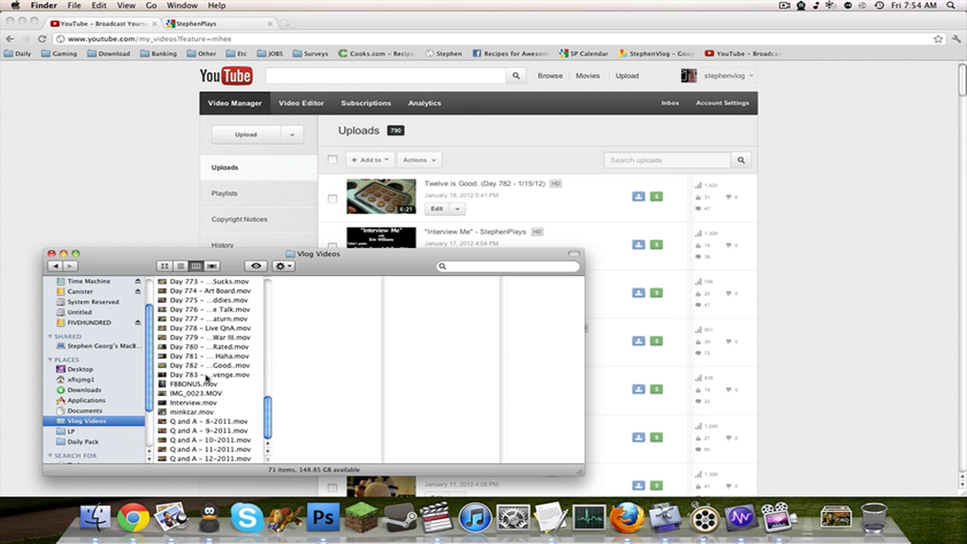
pyautogui.scroll(6, 206, 377)
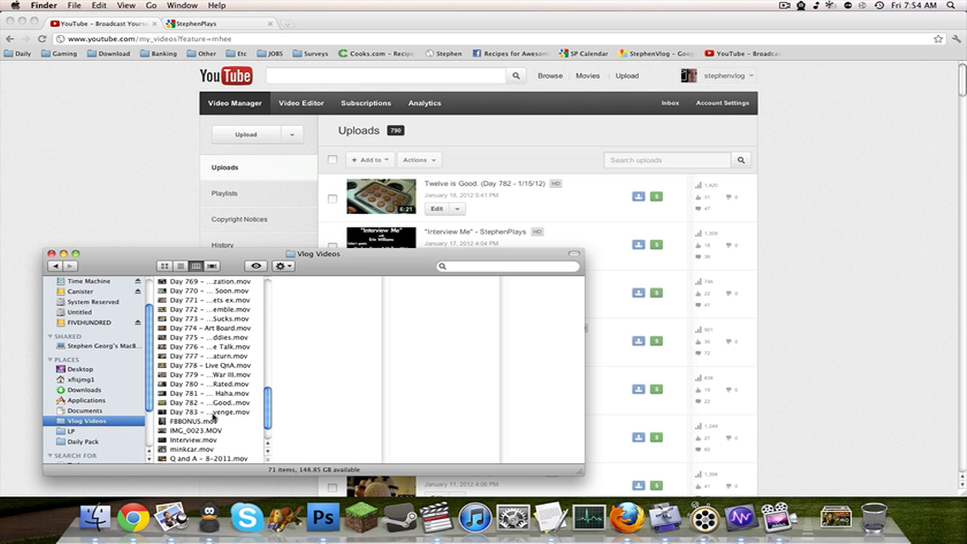
pyautogui.scroll(3, 214, 414)
pyautogui.scroll(-6, 211, 408)
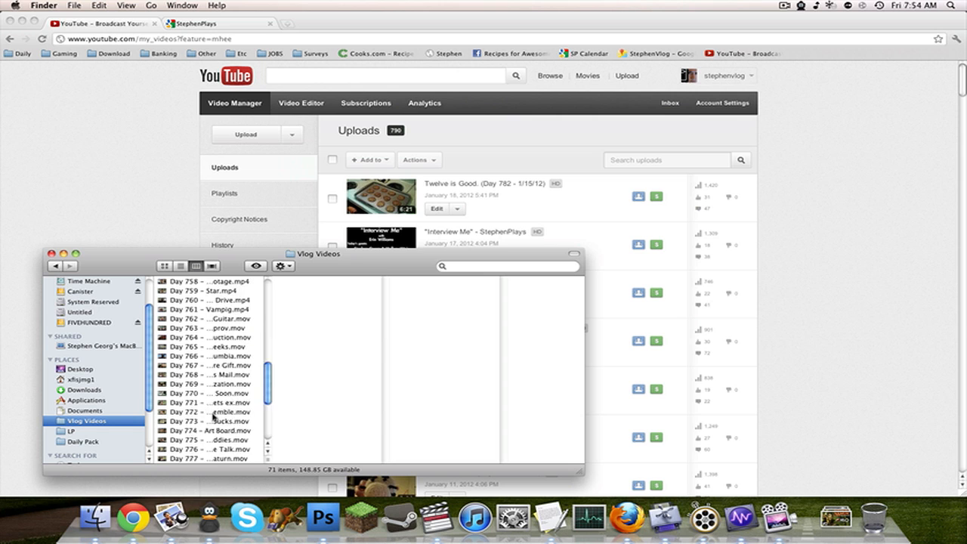
pyautogui.click(211, 394)
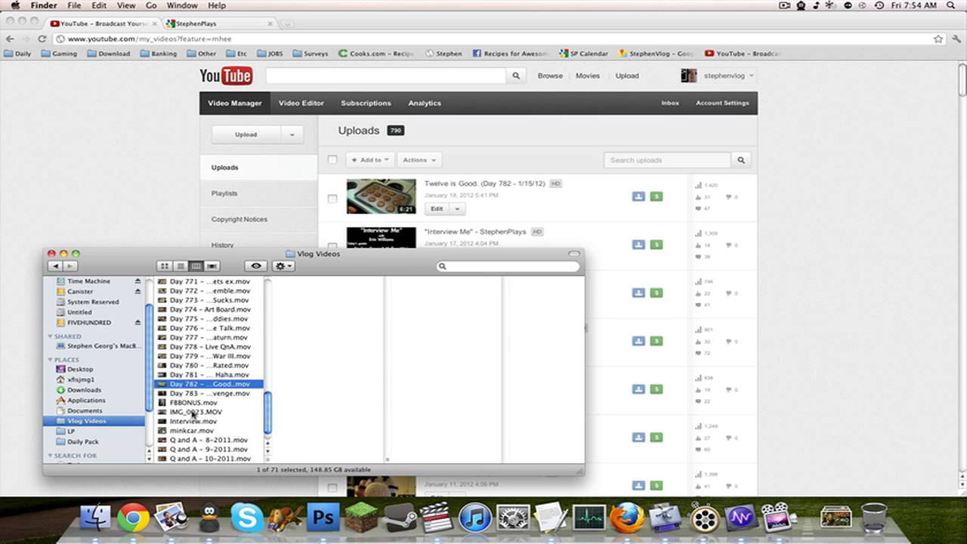
pyautogui.press('Up')
pyautogui.press('Up')
pyautogui.press('Up')
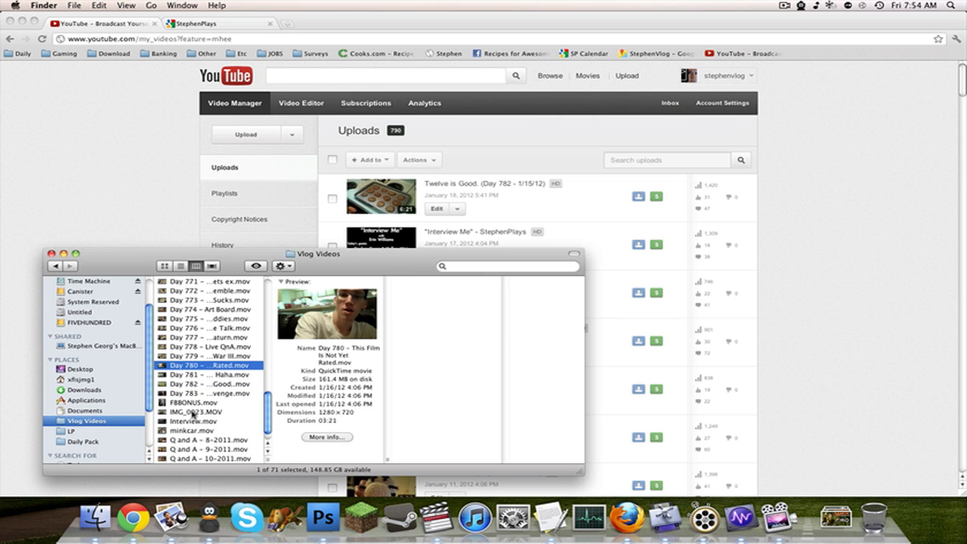
pyautogui.scroll(10, 193, 413)
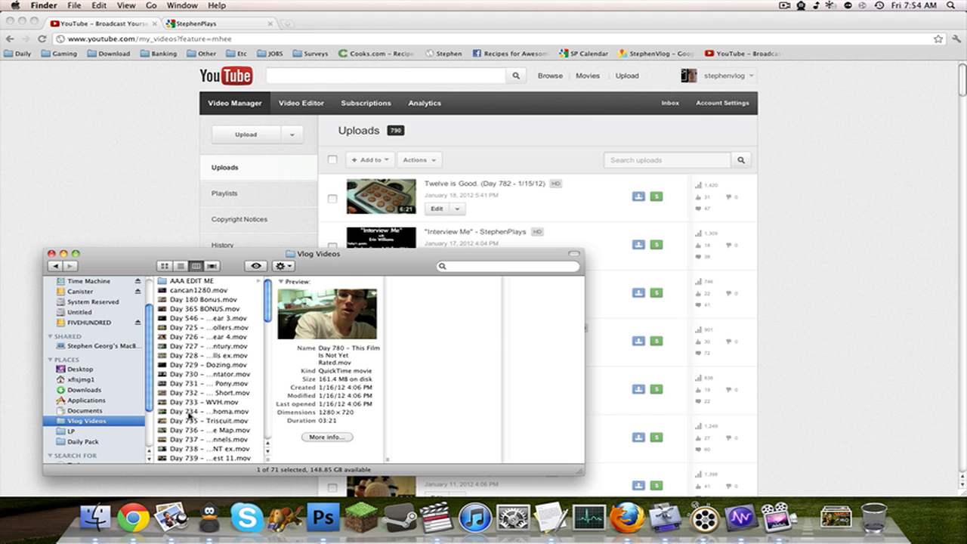
pyautogui.scroll(-2, 190, 415)
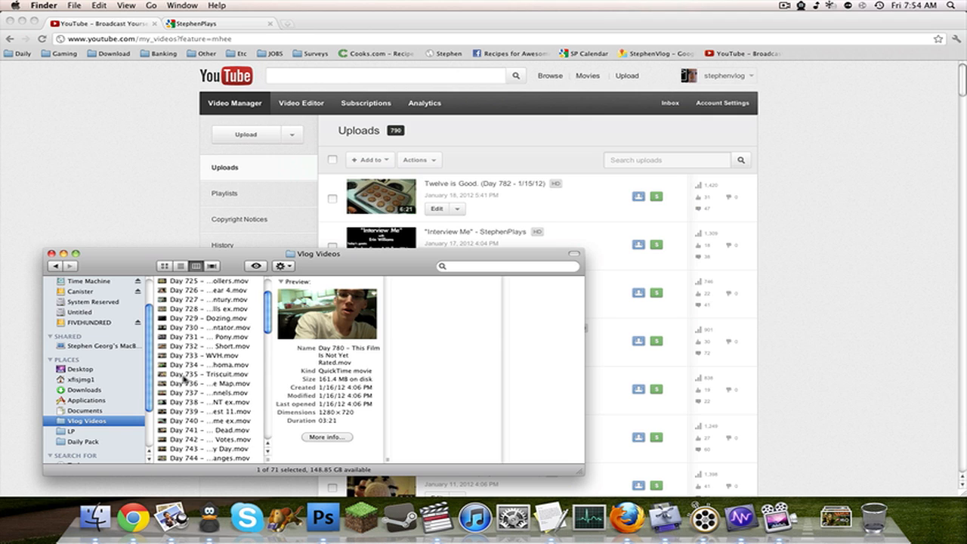
pyautogui.scroll(2, 192, 361)
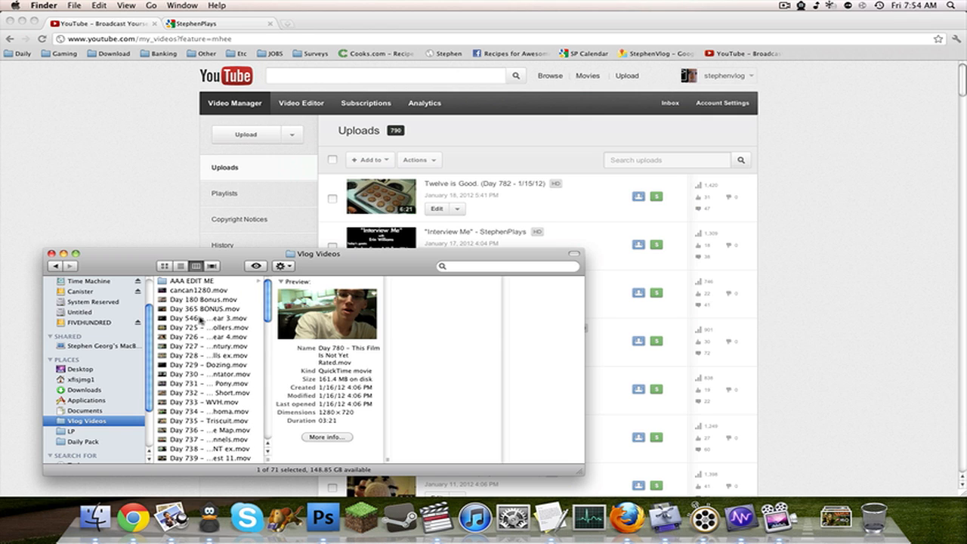
pyautogui.scroll(-1, 223, 412)
pyautogui.scroll(-3, 224, 412)
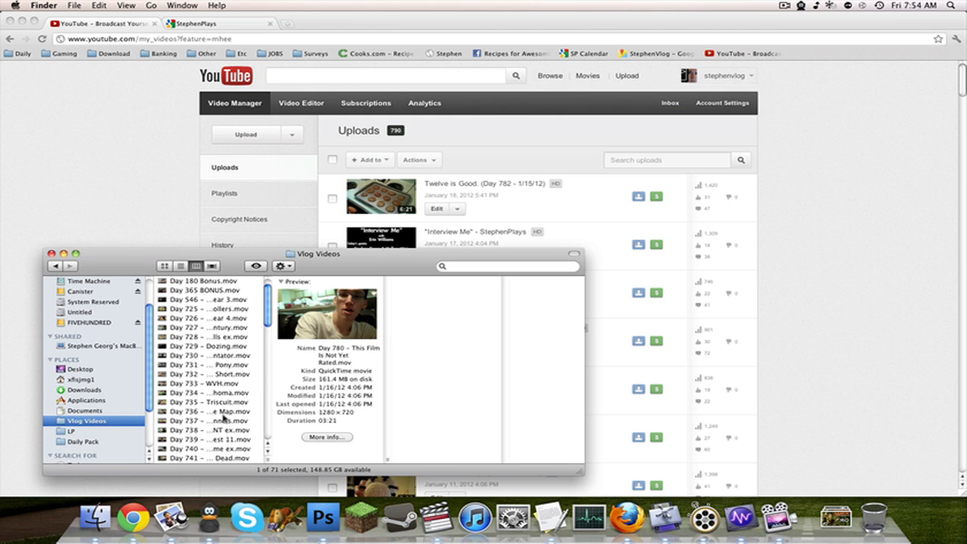
pyautogui.scroll(4, 215, 441)
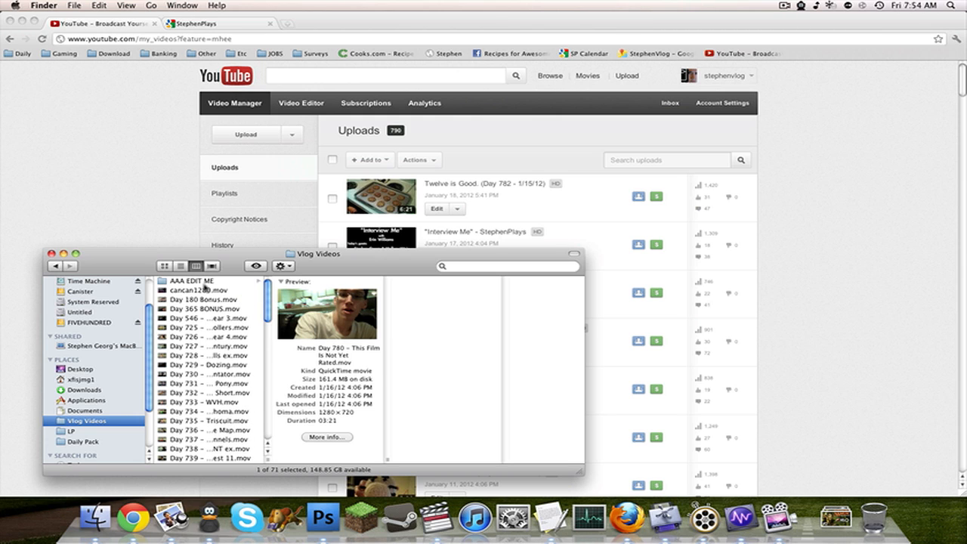
# Open the Day 786 folder inside AAA EDIT ME and add its three MP4 clips to the empty Compressor batch.
pyautogui.click(202, 284)
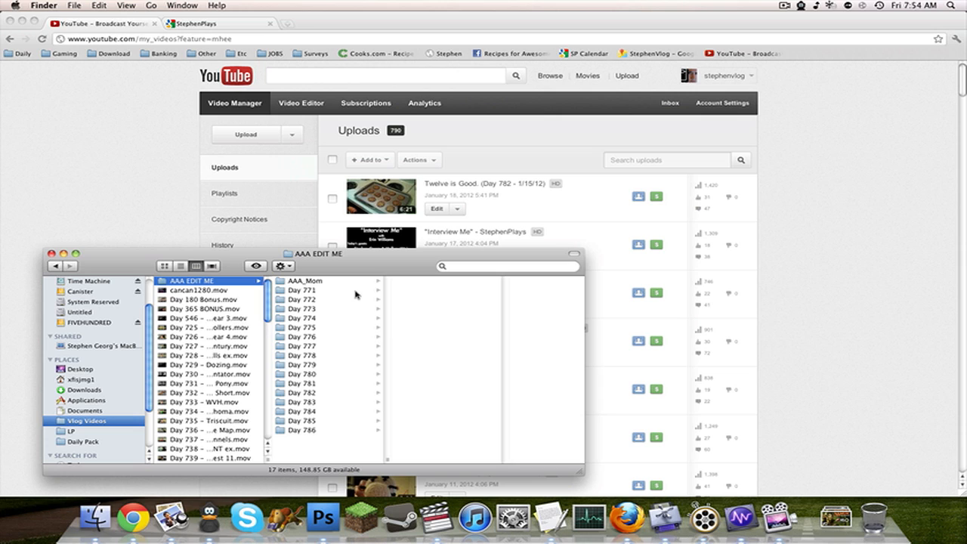
pyautogui.click(323, 433)
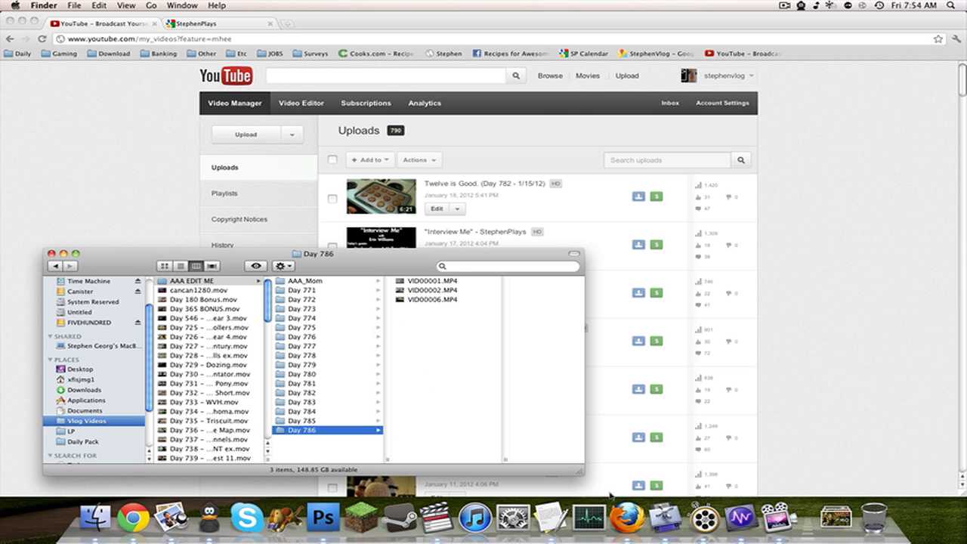
pyautogui.click(665, 518)
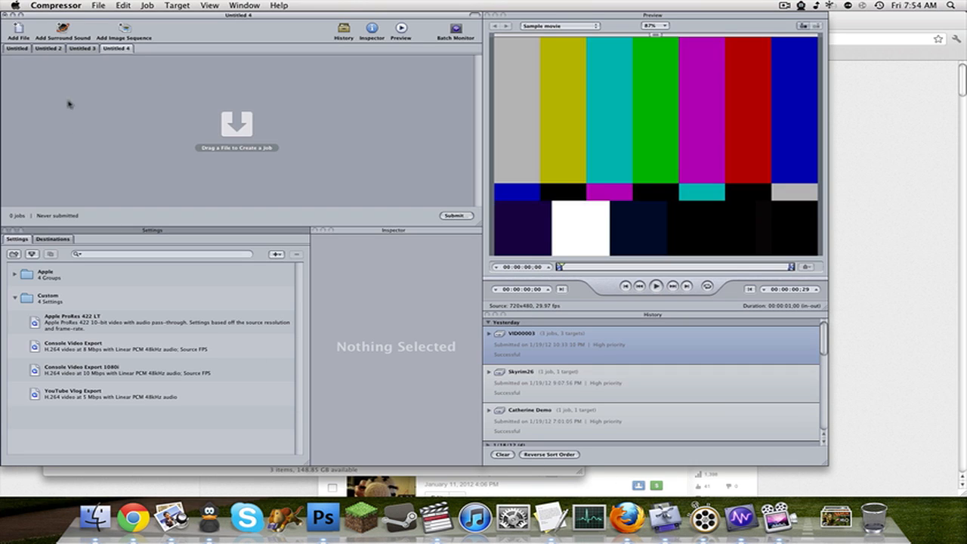
pyautogui.click(95, 518)
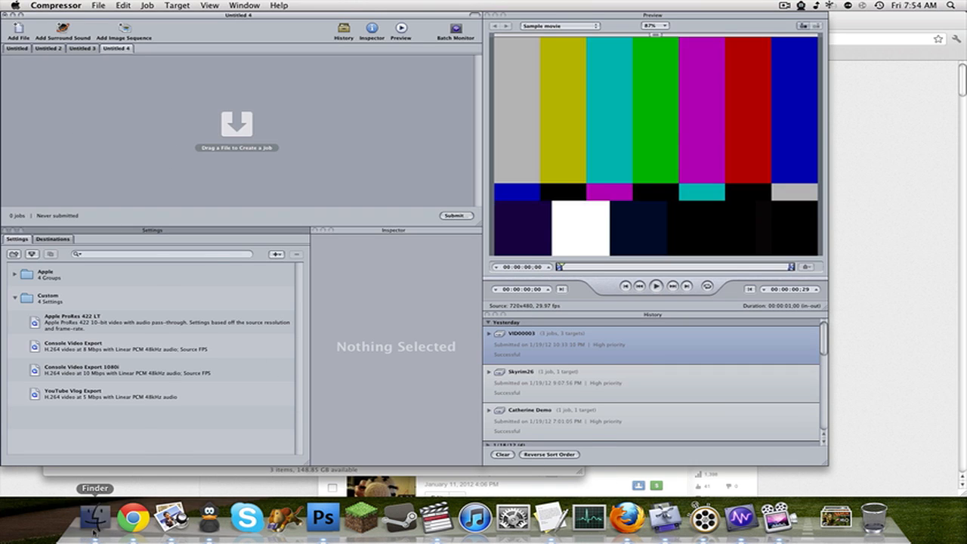
pyautogui.moveTo(457, 346); pyautogui.dragTo(250, 173)
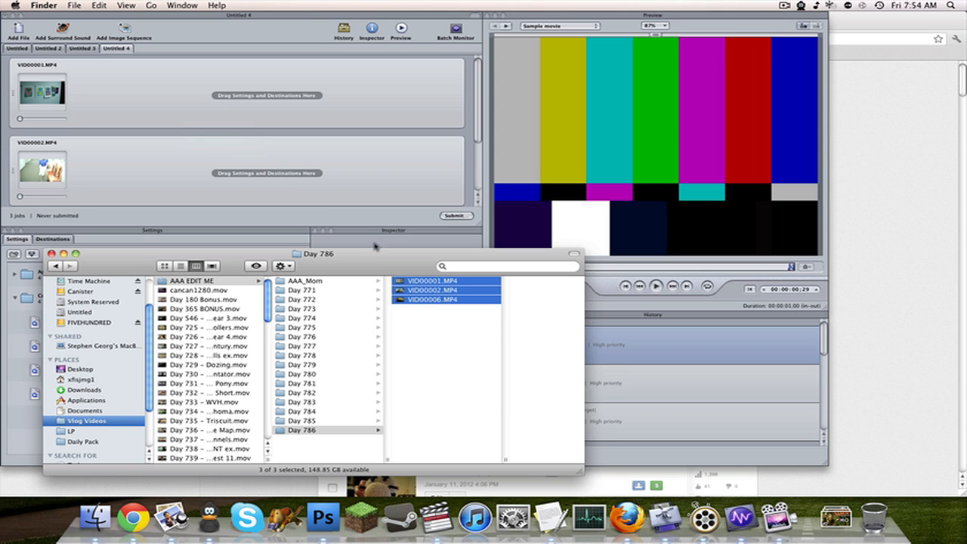
# Select all three jobs in Compressor and apply the custom Apple ProRes 422 LT setting to them.
pyautogui.click(665, 518)
pyautogui.click(259, 111)
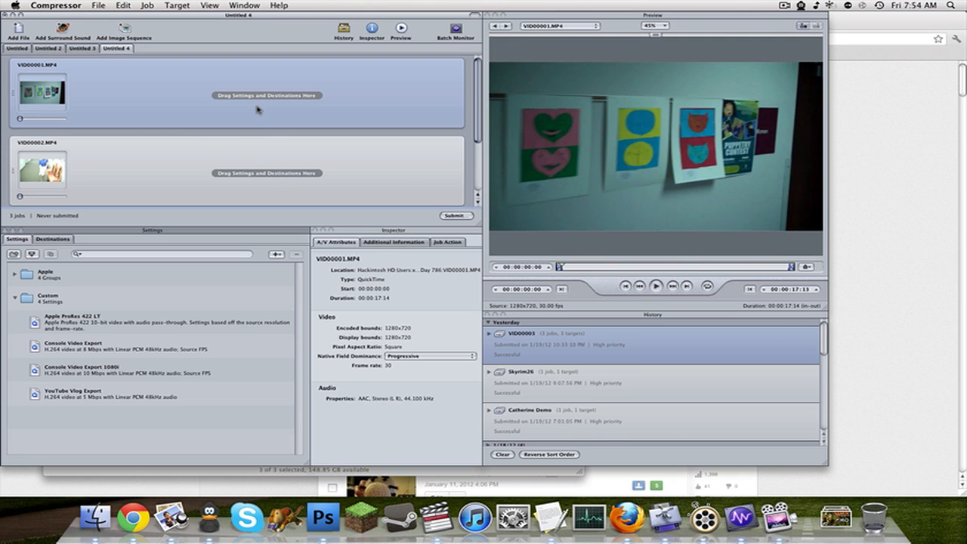
pyautogui.press('super+a')
pyautogui.scroll(-3, 258, 110)
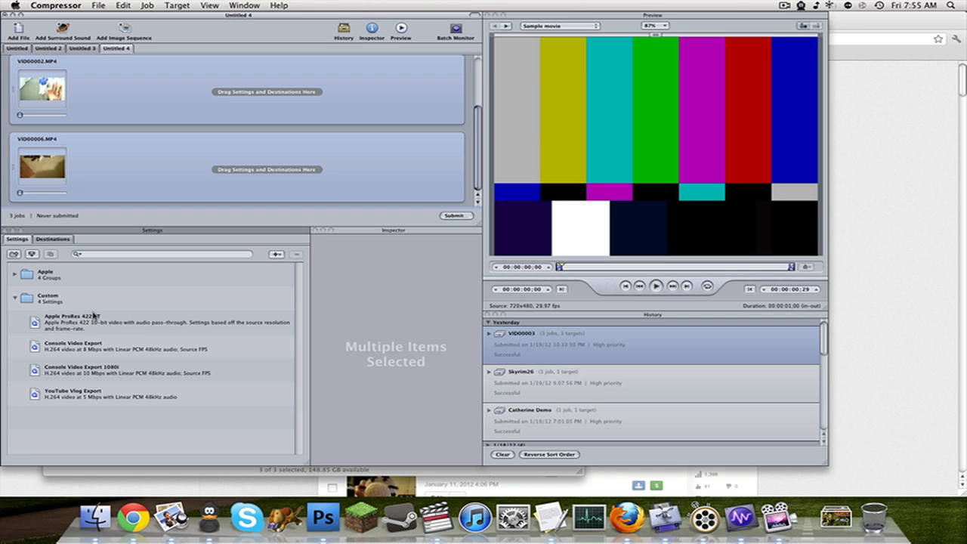
pyautogui.scroll(3, 235, 130)
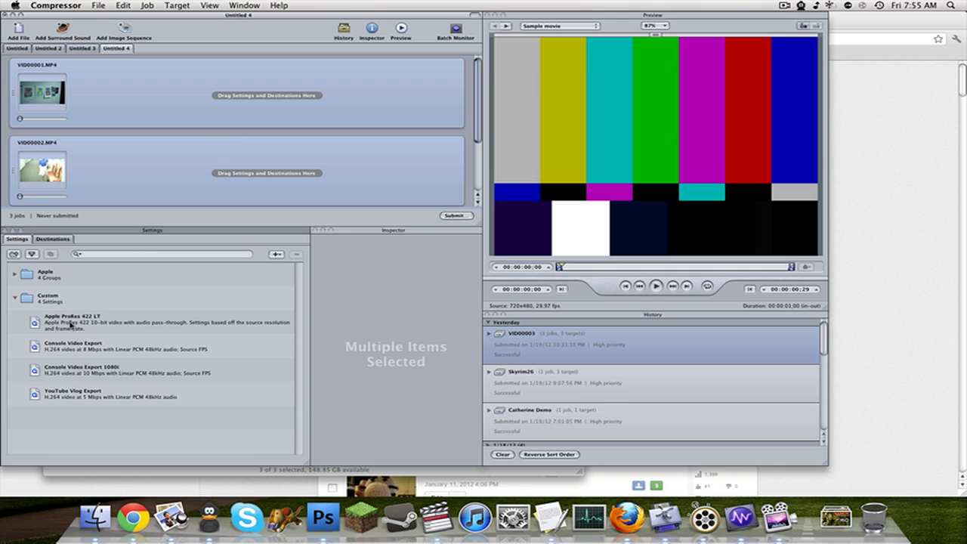
pyautogui.moveTo(71, 323); pyautogui.dragTo(222, 82)
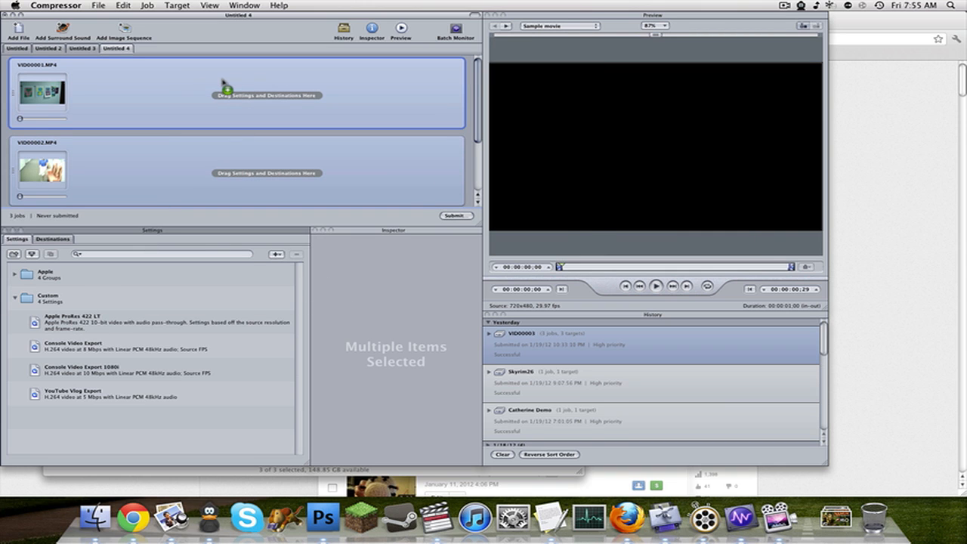
pyautogui.scroll(3, 217, 117)
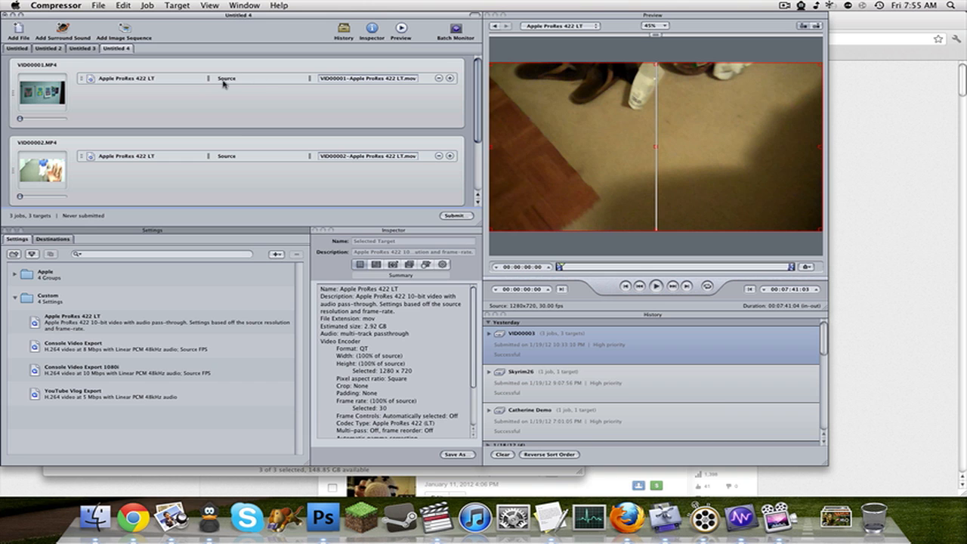
# Submit the batch to This Computer at High priority and expand its job list in Batch Monitor.
pyautogui.click(86, 528)
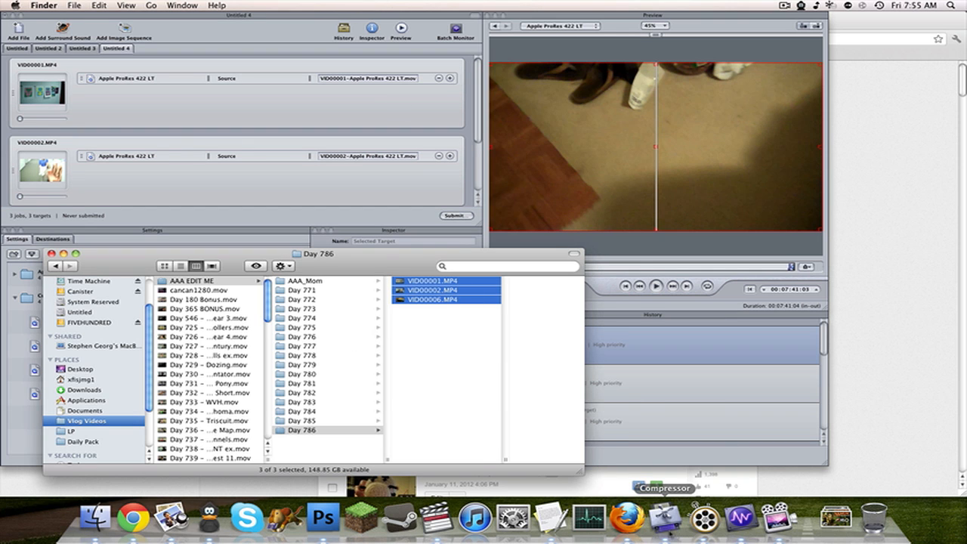
pyautogui.click(666, 519)
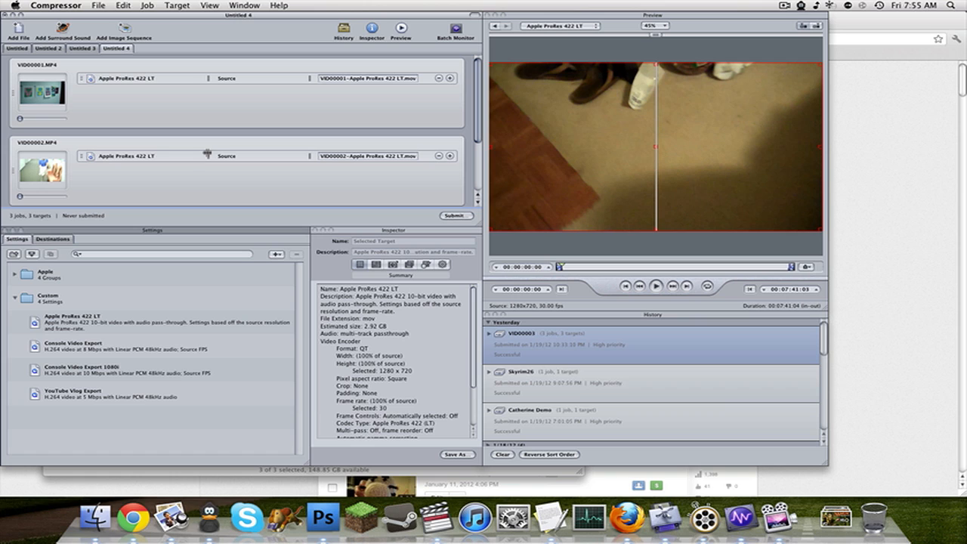
pyautogui.click(460, 217)
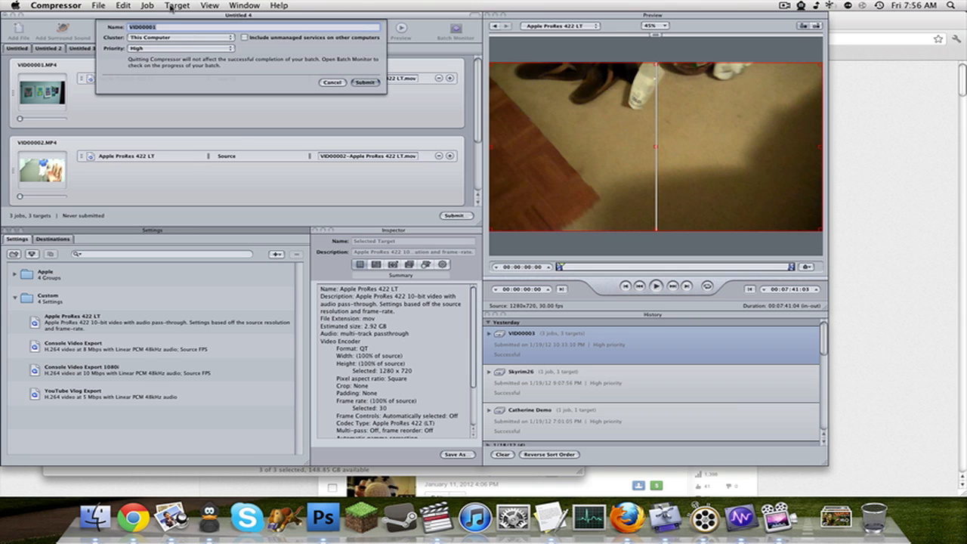
pyautogui.click(221, 40)
pyautogui.click(142, 30)
pyautogui.click(365, 83)
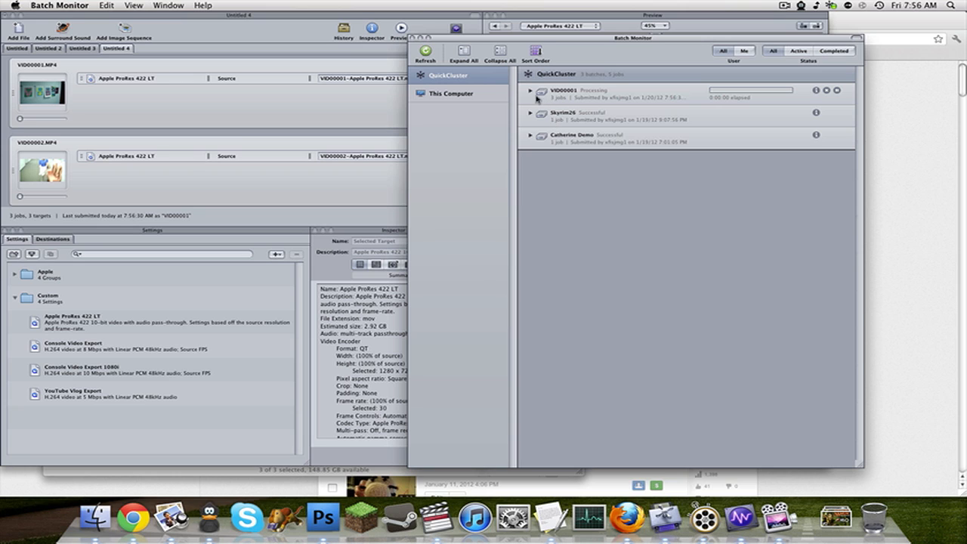
pyautogui.click(530, 91)
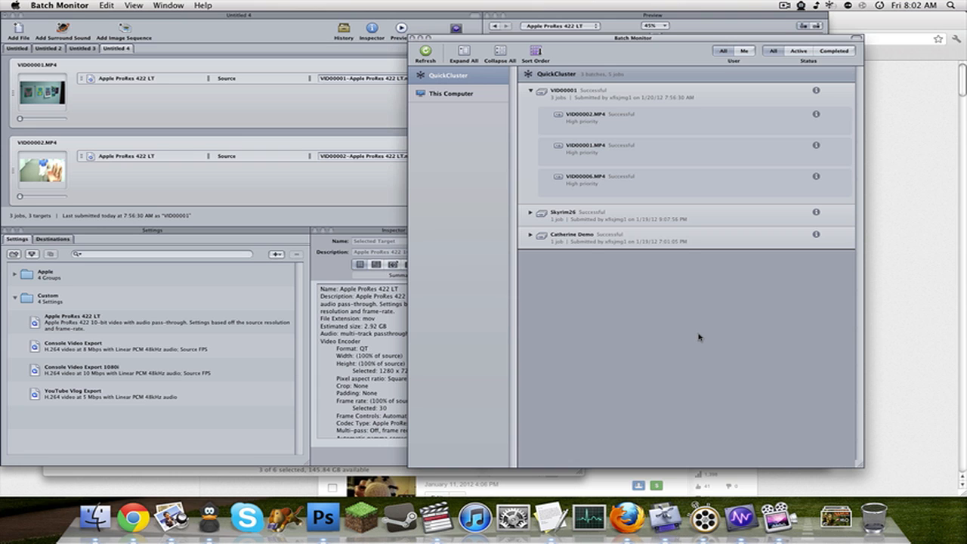
# Select the three converted ProRes 422 LT .mov files in Finder's Day 786 folder, and create a new project in Final Cut Pro.
pyautogui.click(104, 515)
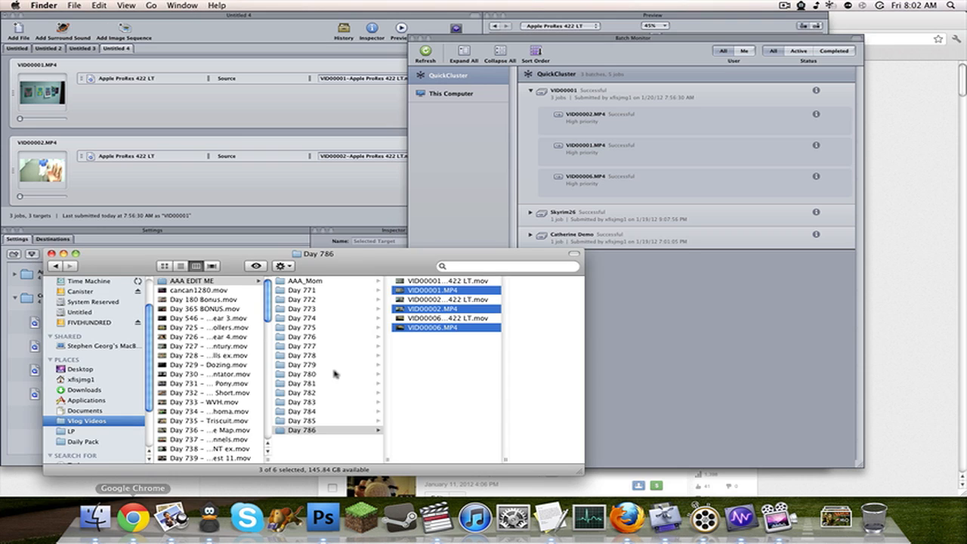
pyautogui.click(463, 281)
pyautogui.keyDown('super'); pyautogui.click(423, 300); pyautogui.keyUp('super')
pyautogui.keyDown('super'); pyautogui.click(406, 318); pyautogui.keyUp('super')
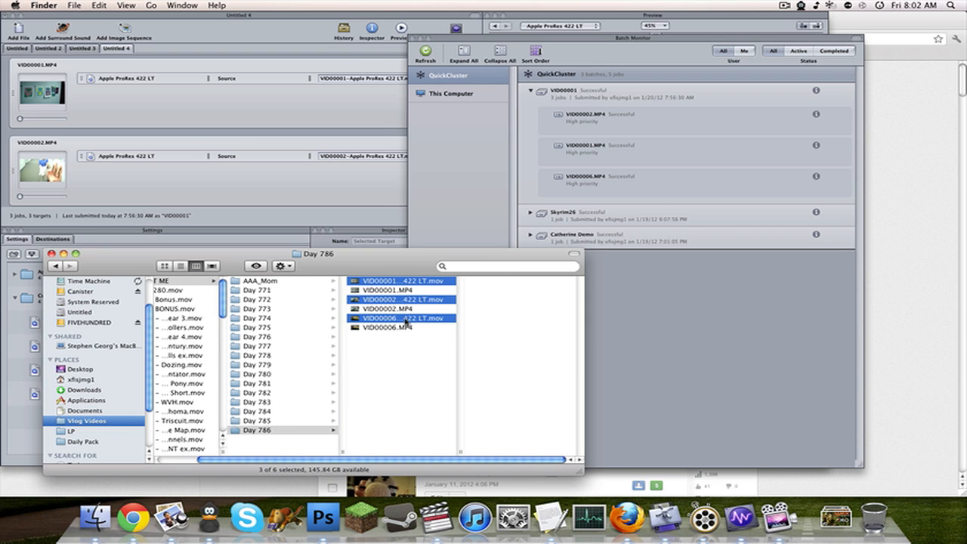
pyautogui.click(436, 516)
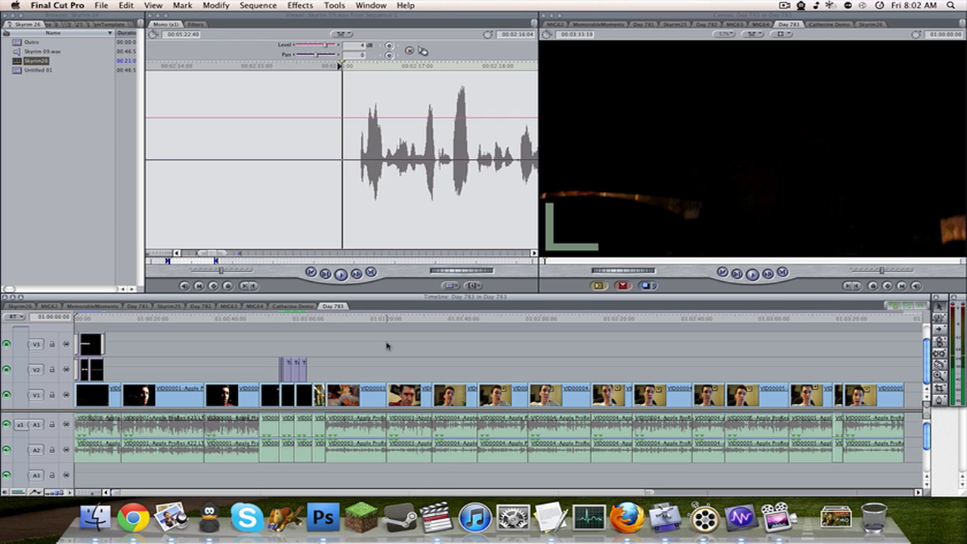
pyautogui.press('super+shift+n')
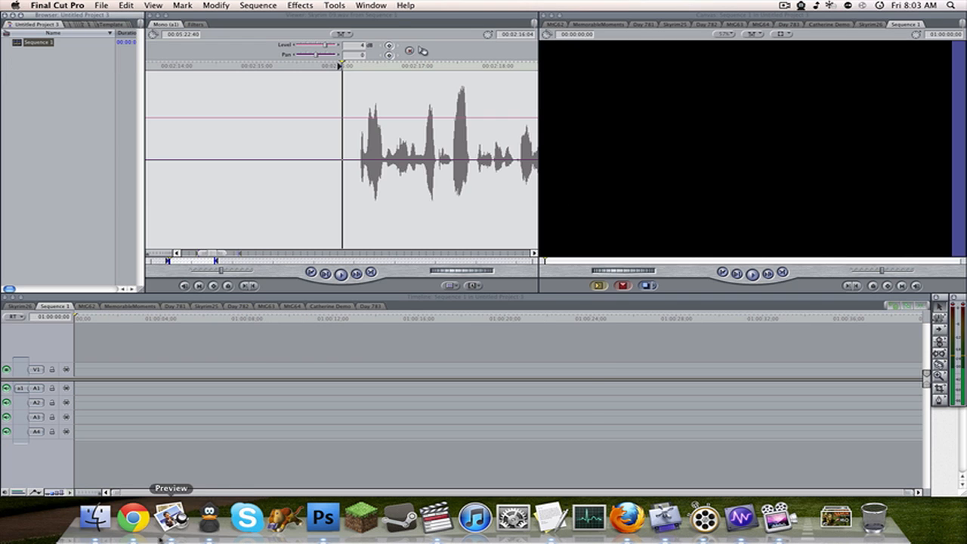
# Import the three converted clips from Finder and place them in Sequence 1, changing the sequence settings to match the clips.
pyautogui.click(95, 517)
pyautogui.moveTo(406, 283); pyautogui.dragTo(44, 151)
pyautogui.moveTo(68, 93); pyautogui.dragTo(184, 363)
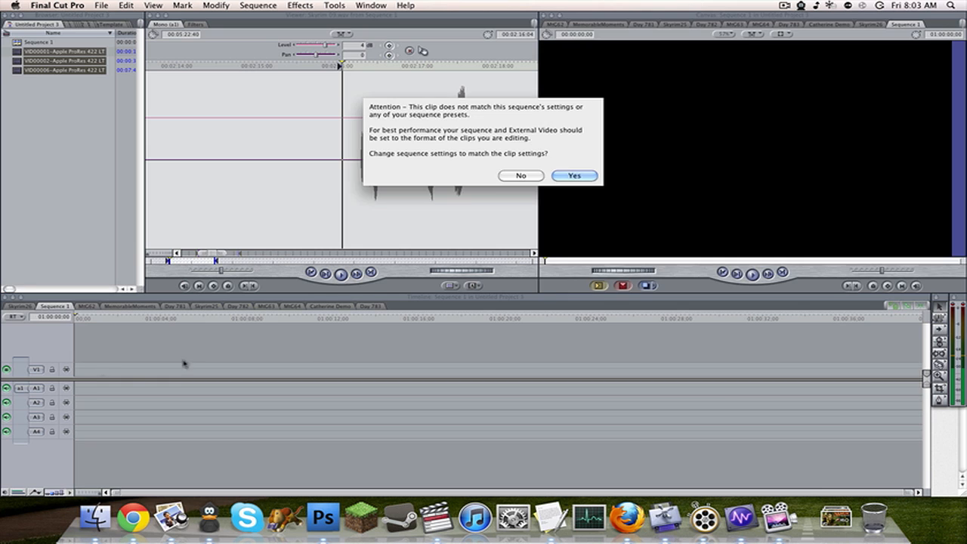
pyautogui.click(582, 176)
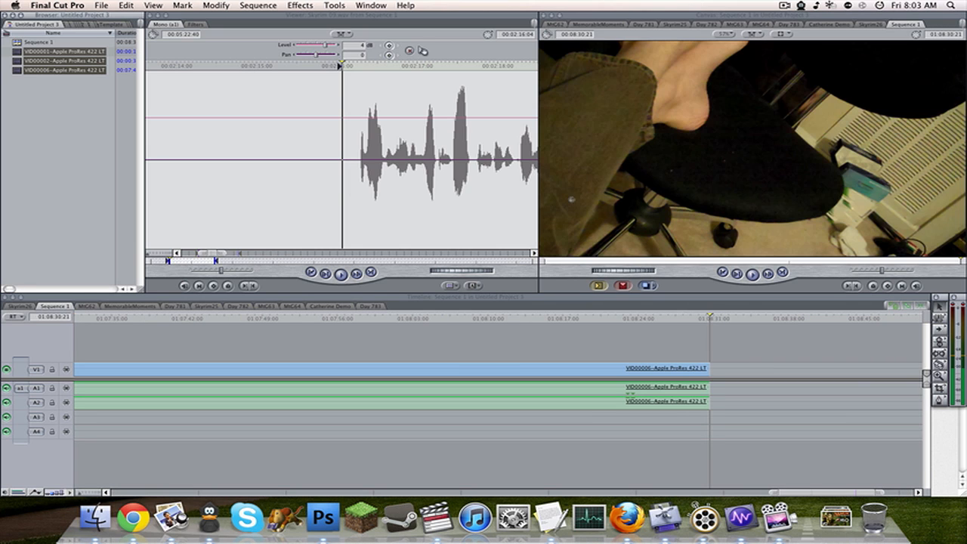
# Fit the whole of Sequence 1 in the timeline and open the VID00001 ProRes 422 LT clip in the Viewer.
pyautogui.click(466, 352)
pyautogui.hotkey('shift', 'z')
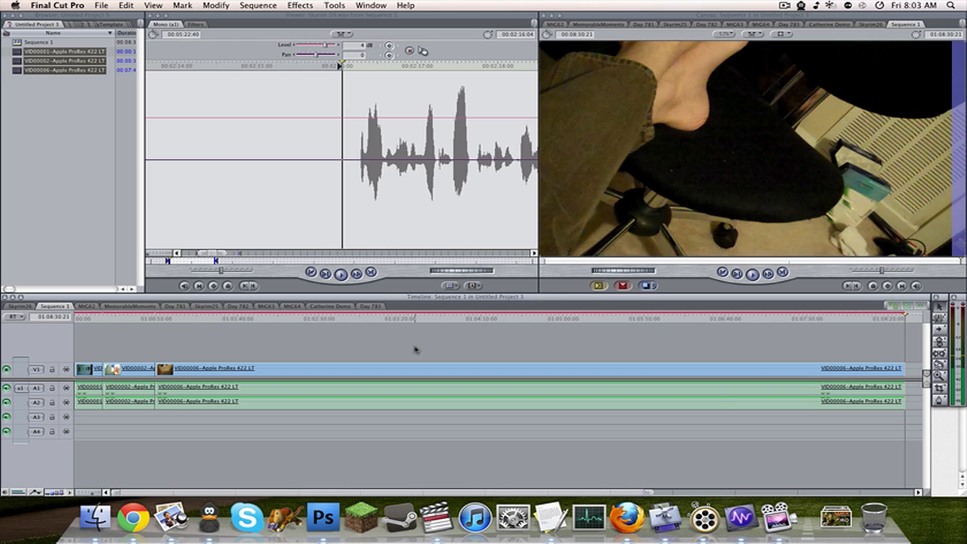
pyautogui.click(32, 117)
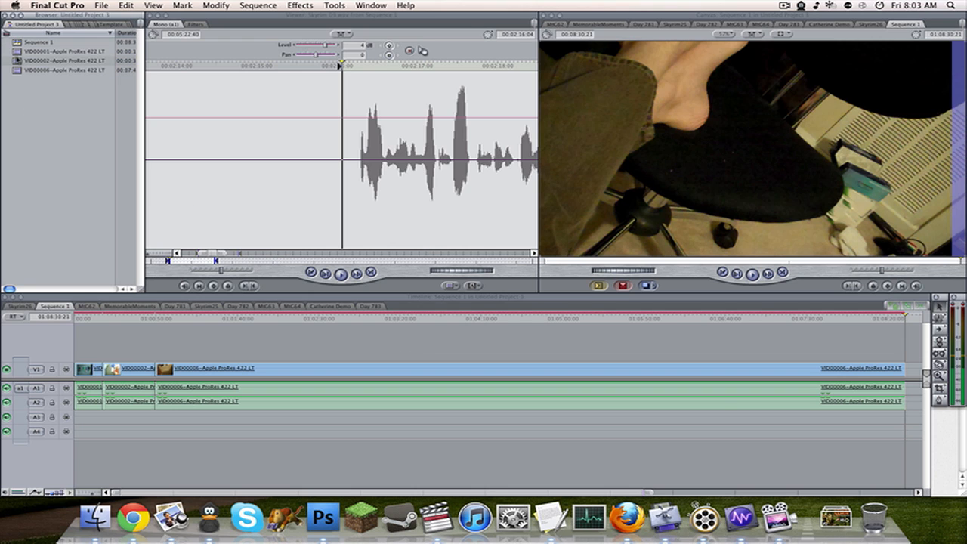
pyautogui.doubleClick(21, 53)
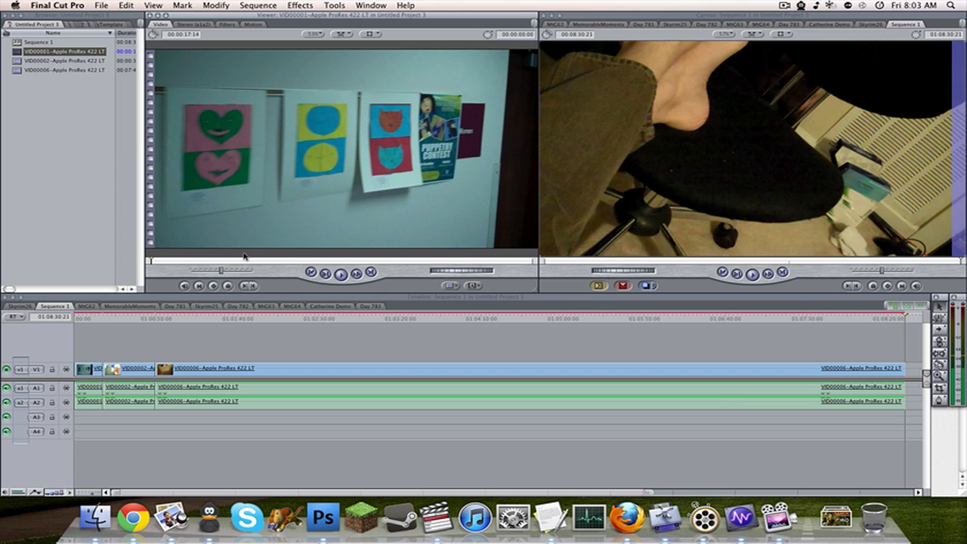
pyautogui.moveTo(221, 261); pyautogui.dragTo(149, 261)
pyautogui.click(261, 260)
pyautogui.moveTo(264, 261); pyautogui.dragTo(104, 262)
pyautogui.click(199, 350)
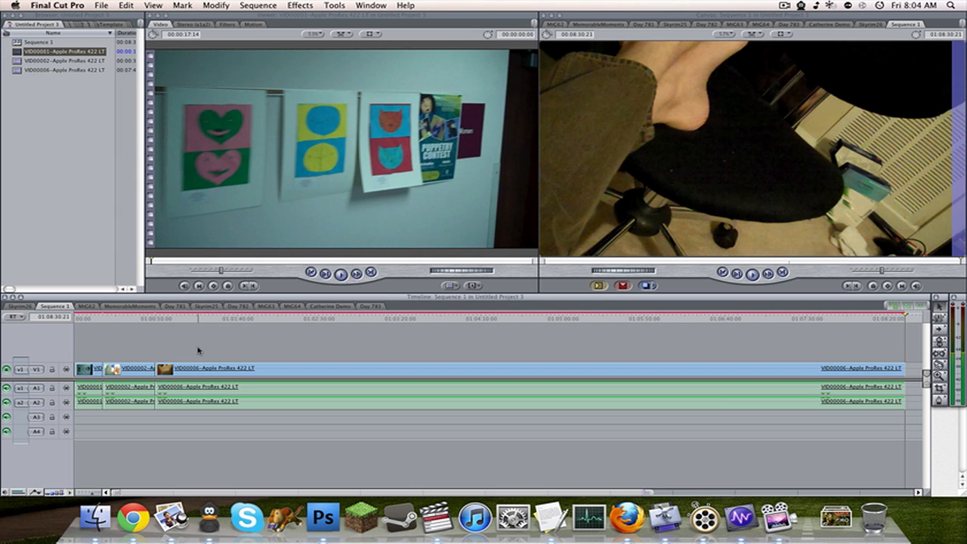
# Preview the VID00006 clip in Sequence 1, and compare the sequence with the Skyrim26 sequence.
pyautogui.click(254, 318)
pyautogui.moveTo(255, 318); pyautogui.dragTo(325, 318)
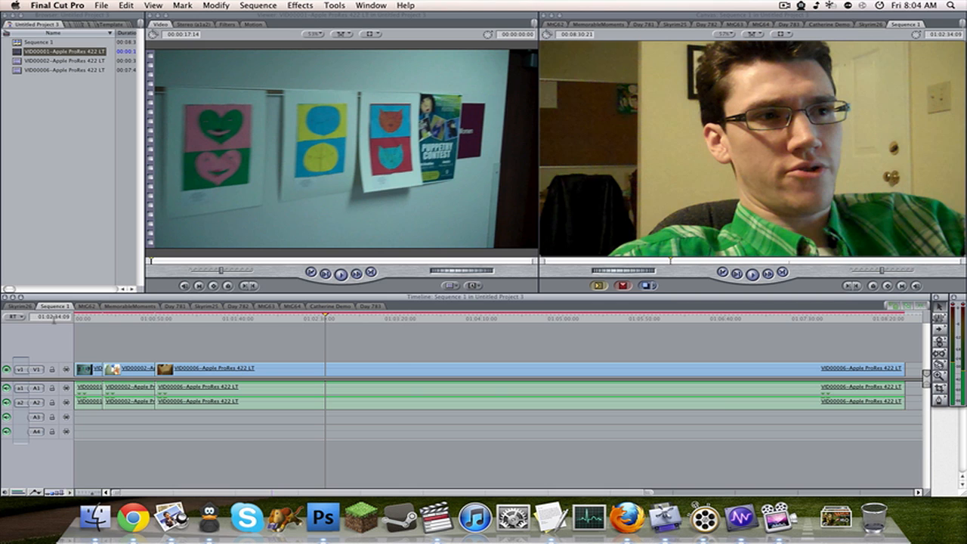
pyautogui.click(27, 307)
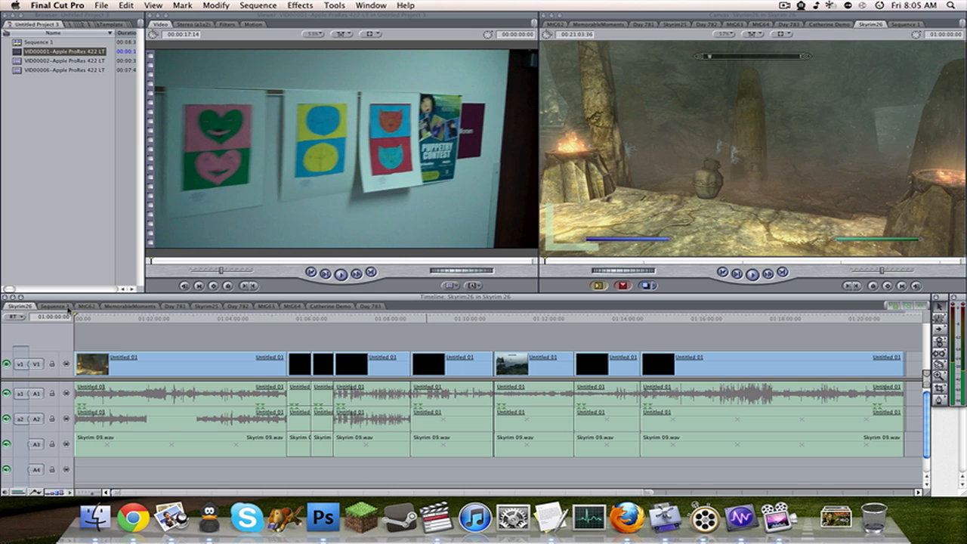
pyautogui.click(67, 308)
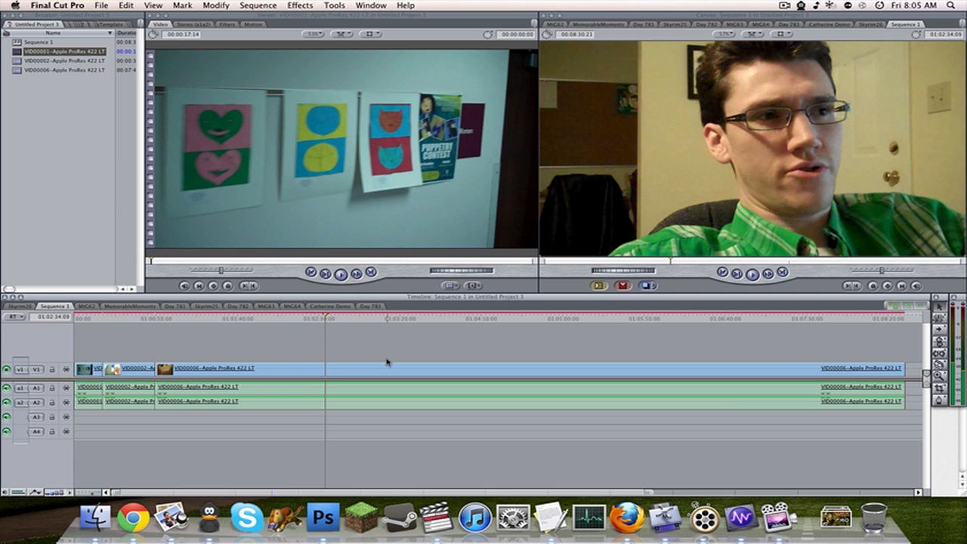
# Display the audio waveforms and enlarge the track height in Sequence 1, with the playhead placed in the VID00001 clip.
pyautogui.moveTo(287, 318); pyautogui.dragTo(88, 329)
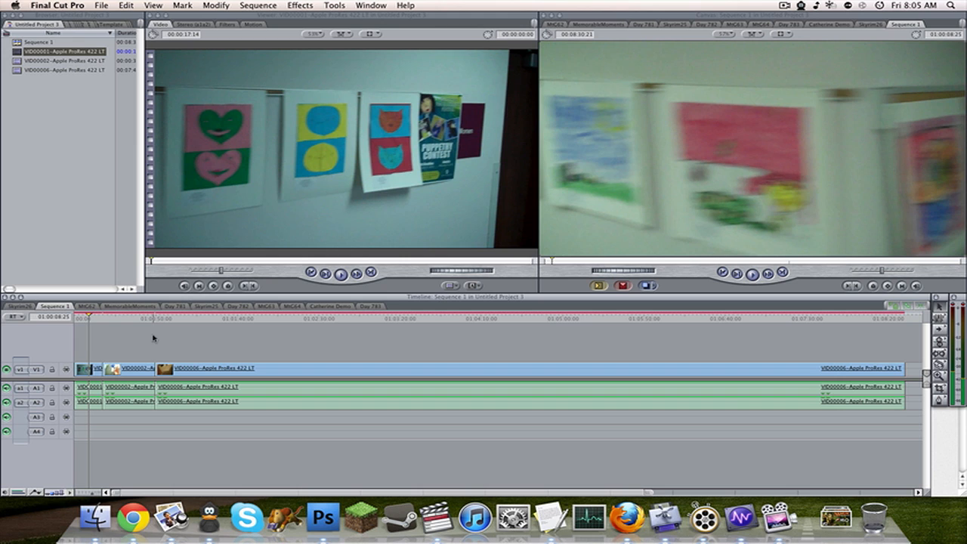
pyautogui.press('super+alt+w')
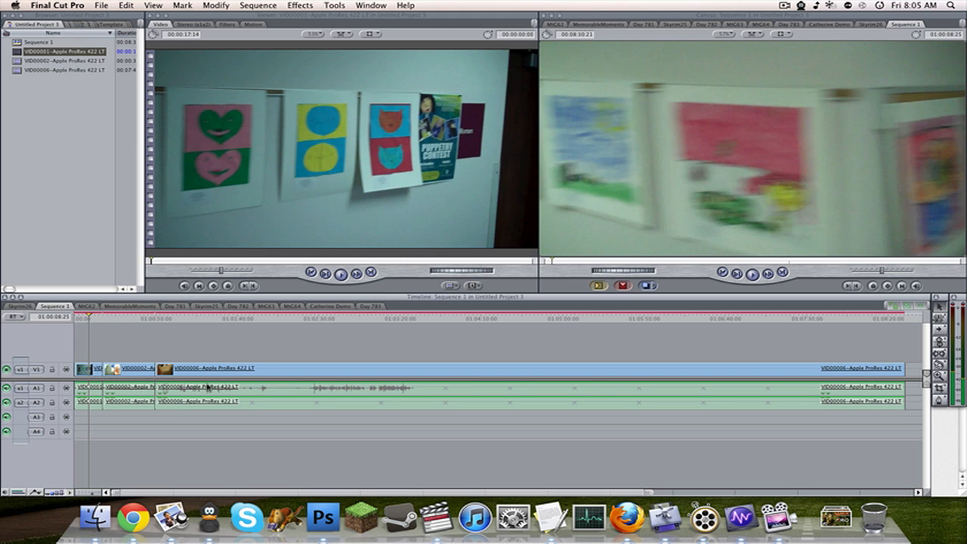
pyautogui.hotkey('shift', 't')
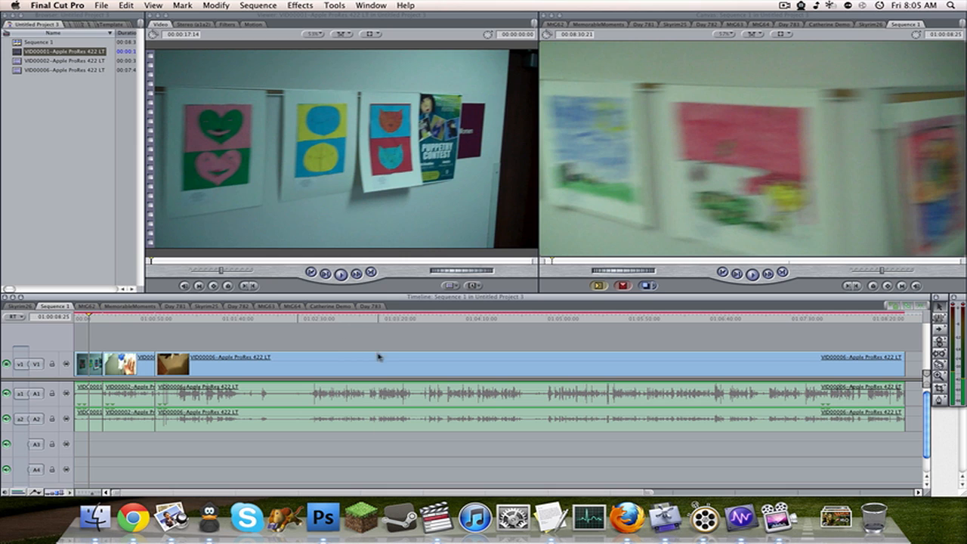
pyautogui.scroll(2, 330, 423)
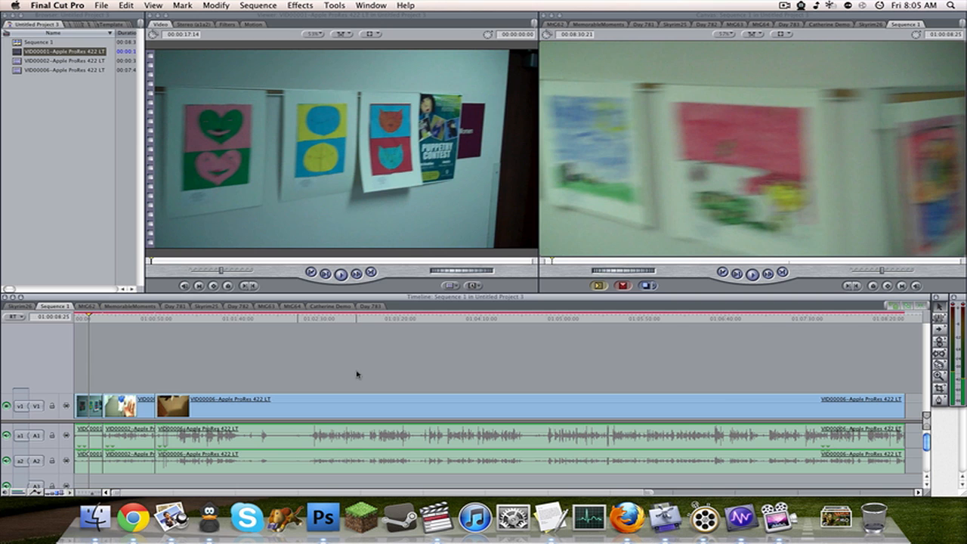
pyautogui.press('super+equal')
pyautogui.press('super+equal')
pyautogui.press('super+equal')
pyautogui.press('super+minus')
pyautogui.press('super+minus')
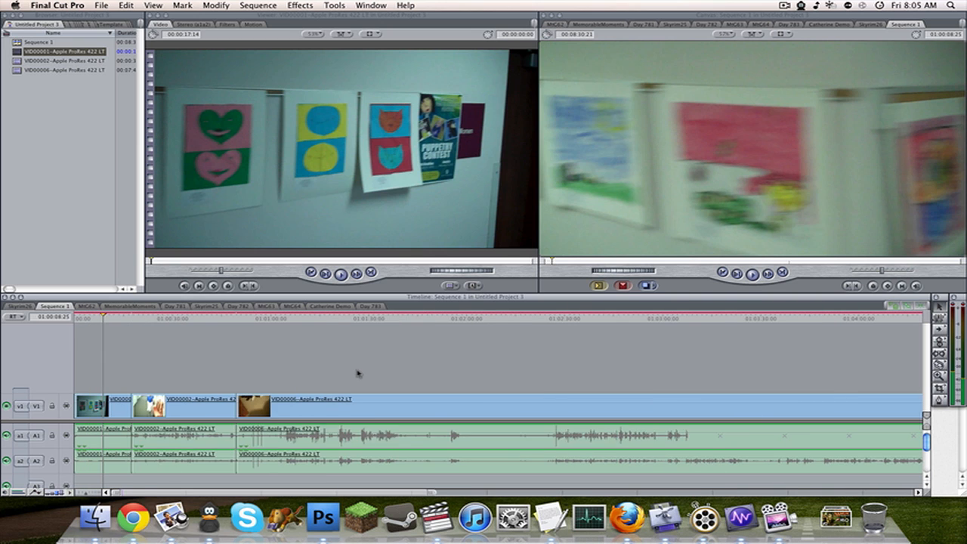
pyautogui.press('super+equal')
pyautogui.press('super+equal')
pyautogui.press('super+equal')
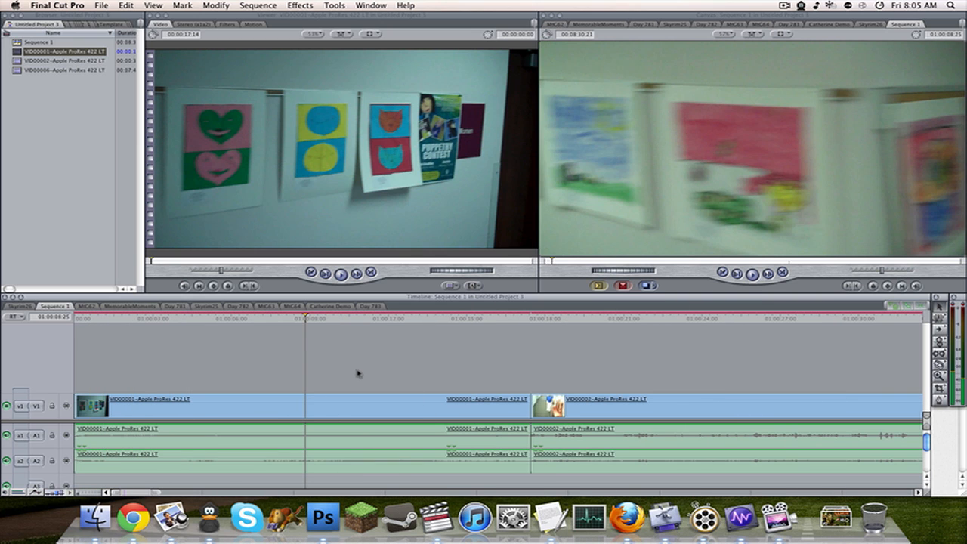
# Rename Sequence 1 as Day 786 in the Browser, leaving the unsaved project unrendered.
pyautogui.press('super+r')
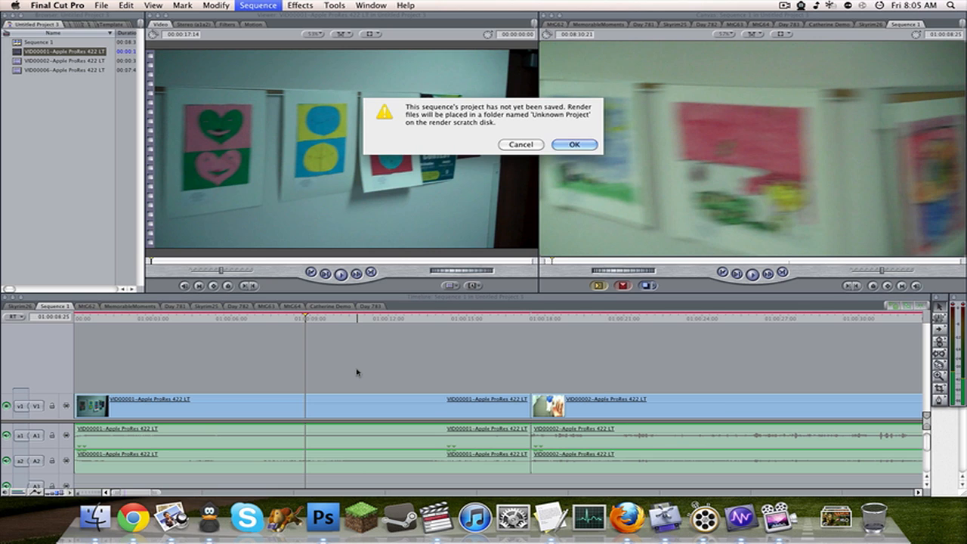
pyautogui.click(529, 143)
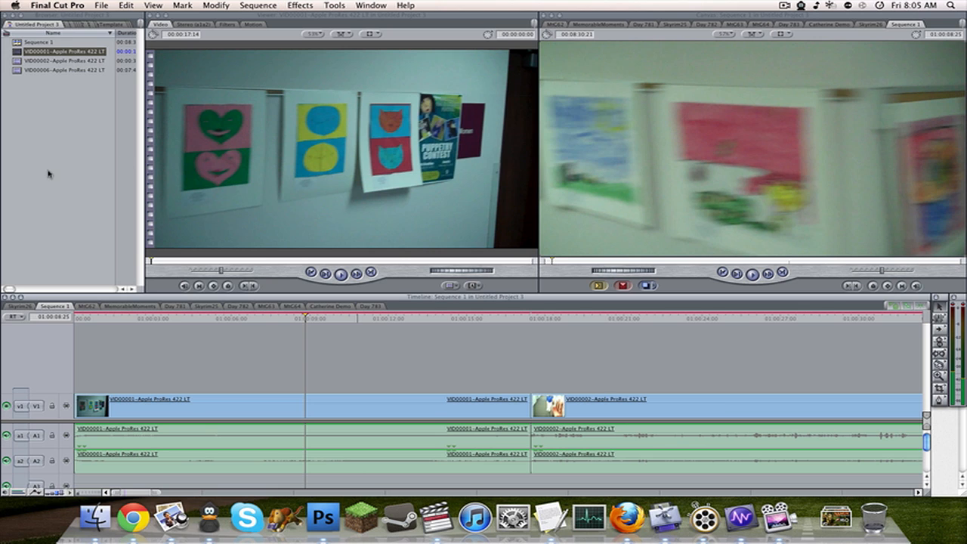
pyautogui.click(39, 43)
pyautogui.click(44, 42)
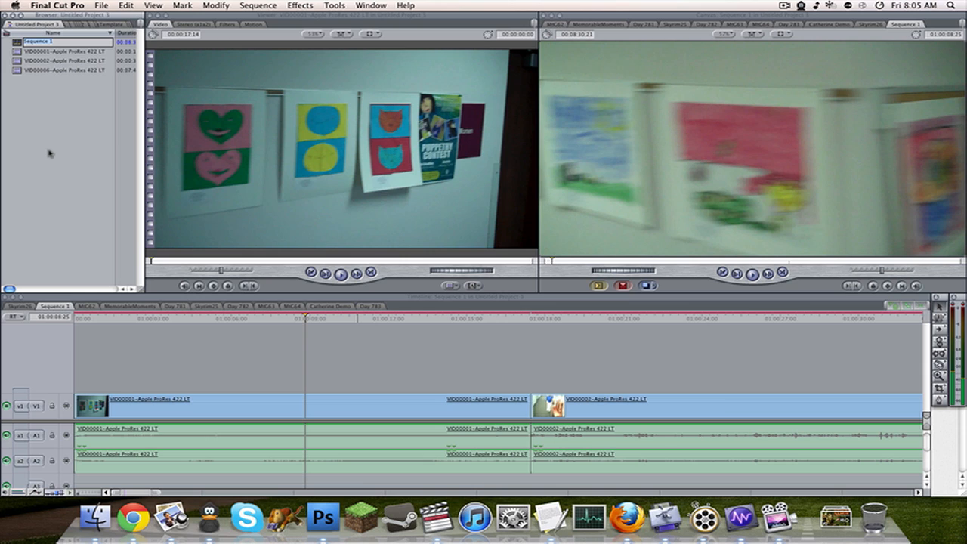
pyautogui.write('Day 786')
pyautogui.press('Return')
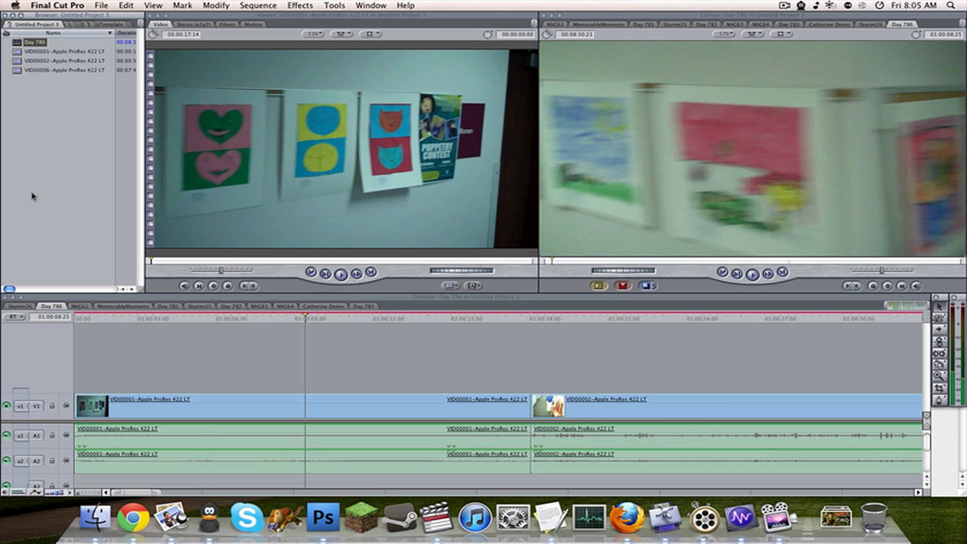
# Save the project as Day 786.fcp in the Vlogs folder under Documents, Final Cut Pro Documents, Projects.
pyautogui.press('super+s')
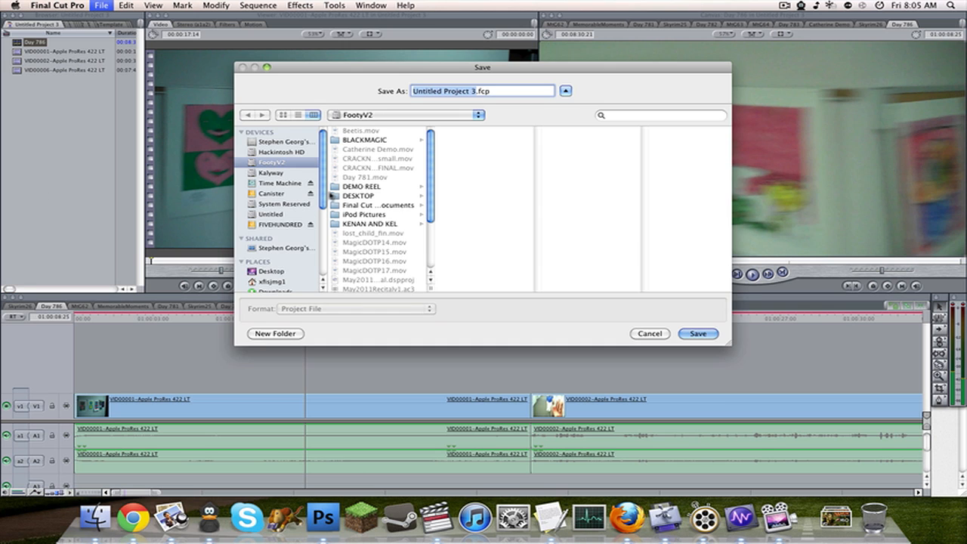
pyautogui.scroll(-5, 285, 192)
pyautogui.click(290, 188)
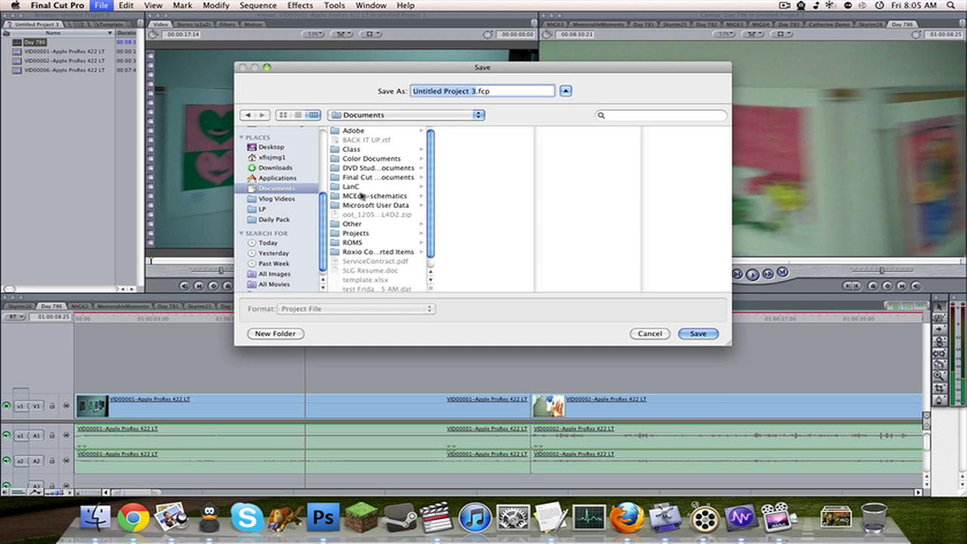
pyautogui.click(376, 176)
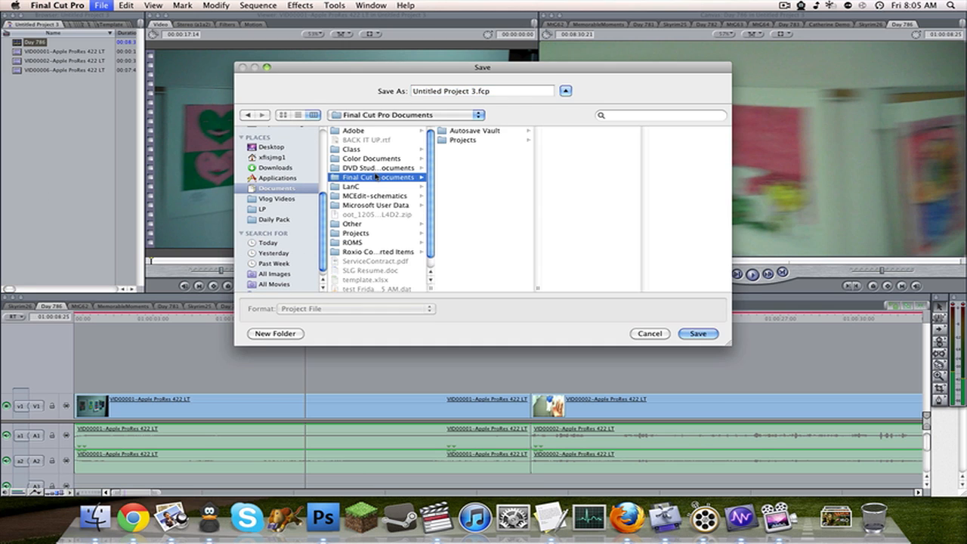
pyautogui.click(479, 140)
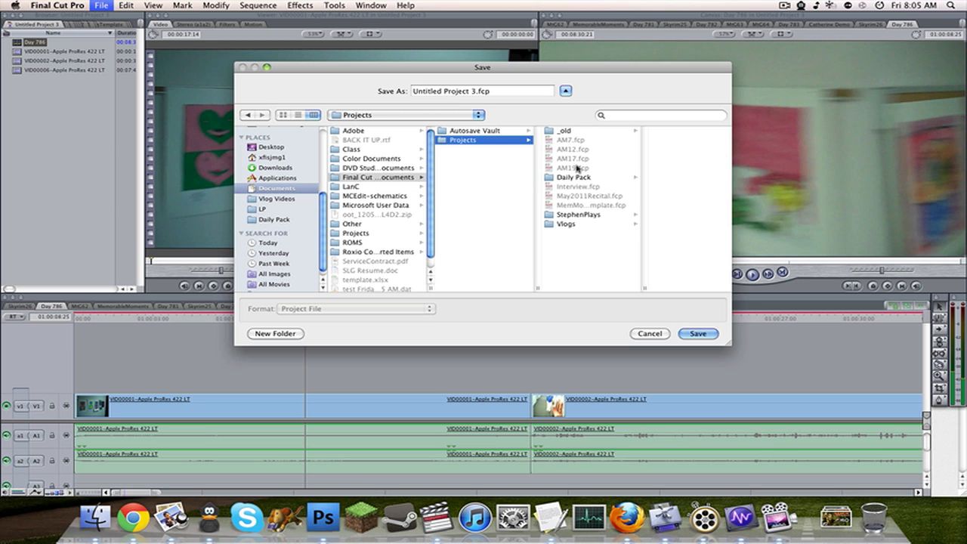
pyautogui.click(595, 223)
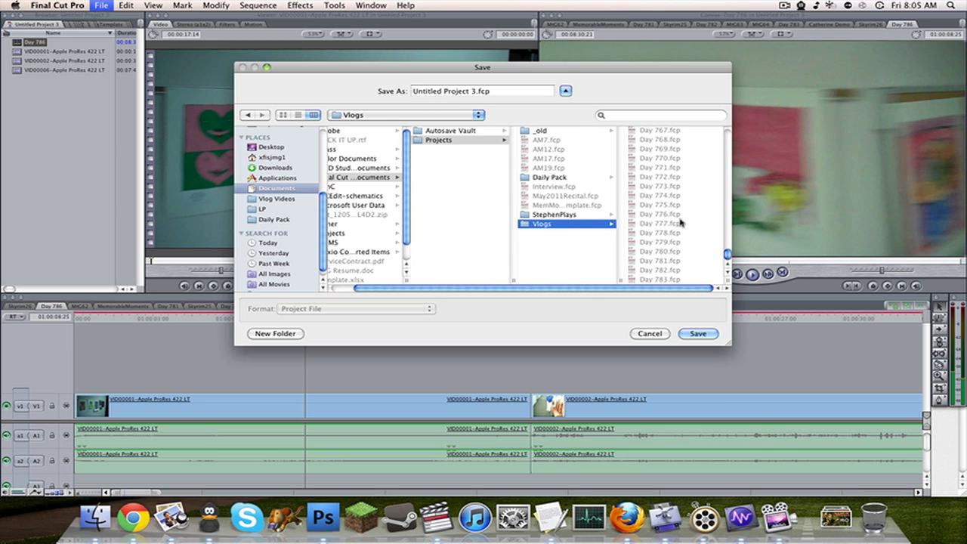
pyautogui.click(659, 278)
pyautogui.click(441, 92)
pyautogui.press('BackSpace')
pyautogui.write('6')
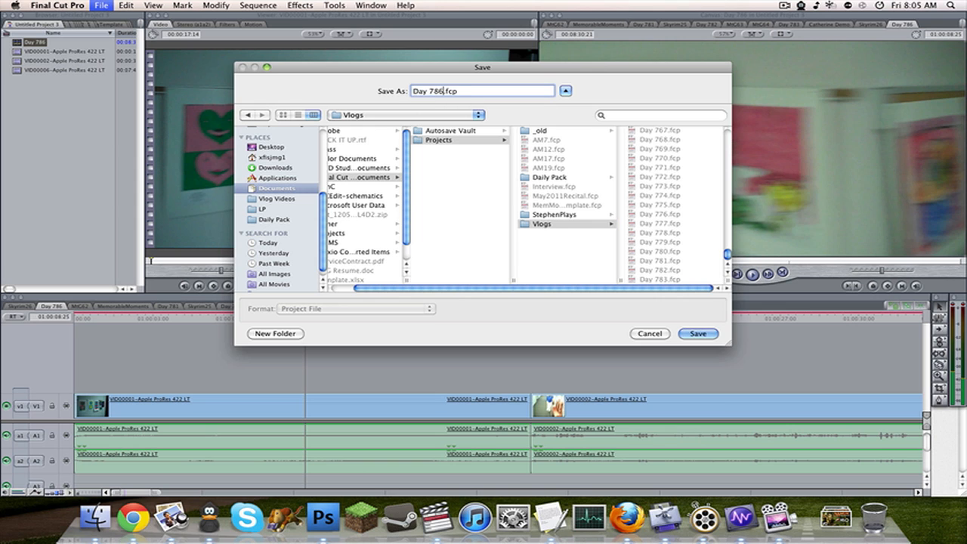
pyautogui.press('Return')
# Render the entire Day 786 sequence.
pyautogui.click(74, 185)
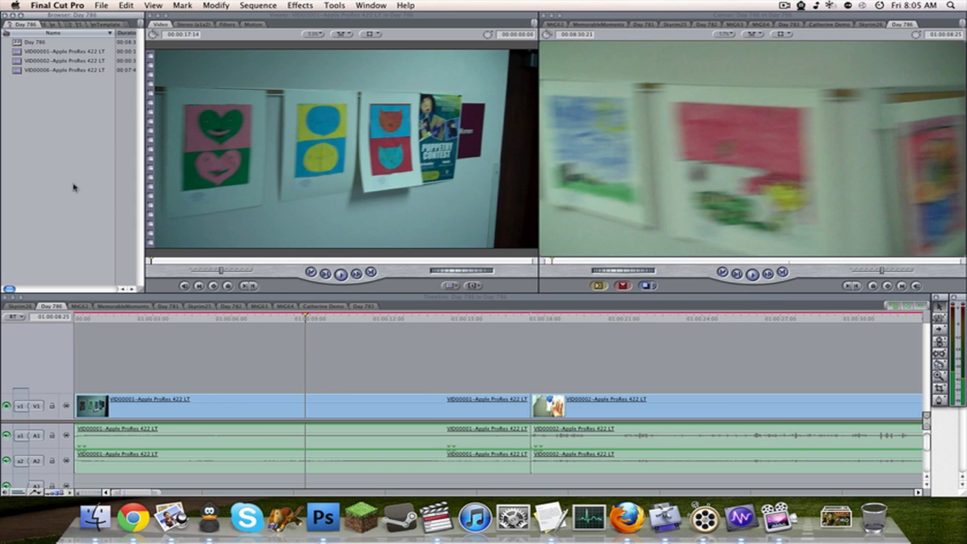
pyautogui.click(239, 374)
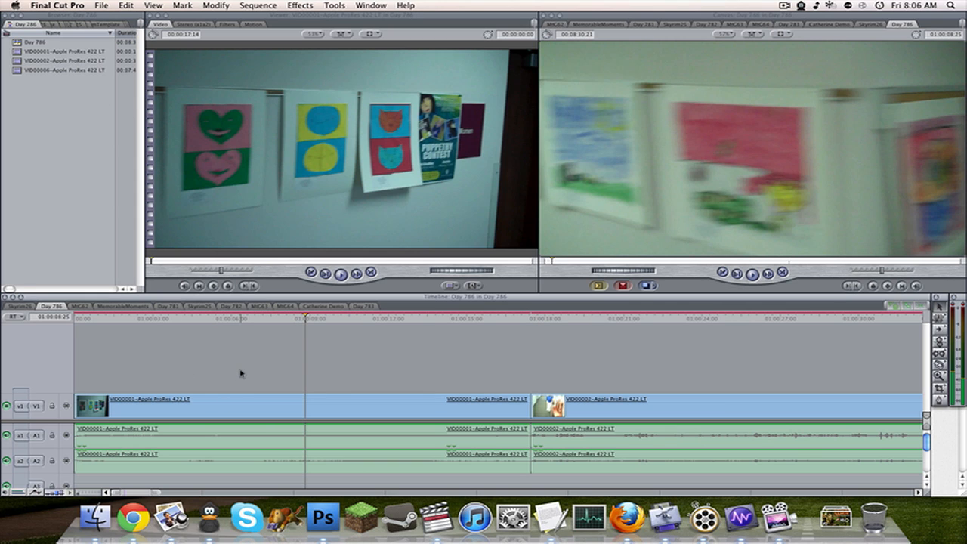
pyautogui.press('super+alt+r')
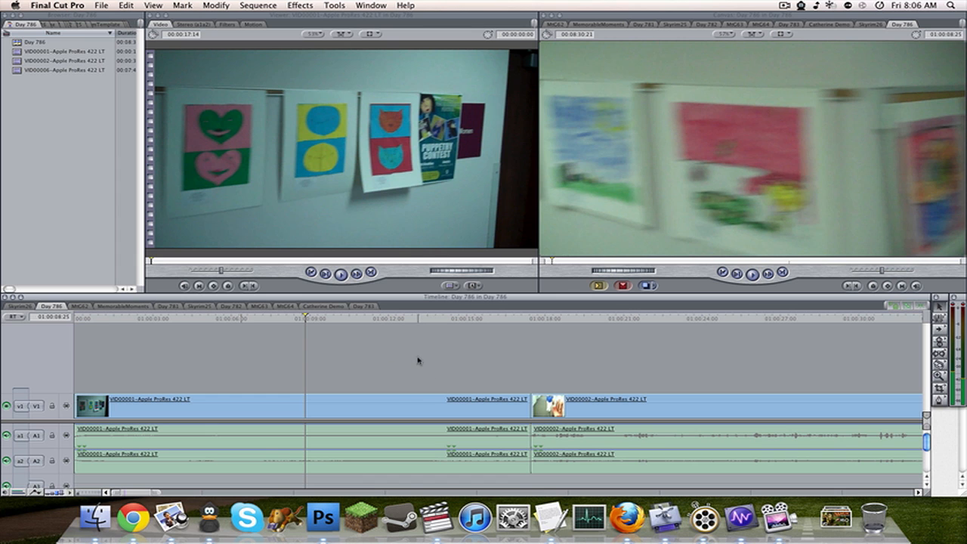
# Play the start of the rendered Day 786 sequence to check it, raising the system volume for playback.
pyautogui.moveTo(301, 321); pyautogui.dragTo(74, 323)
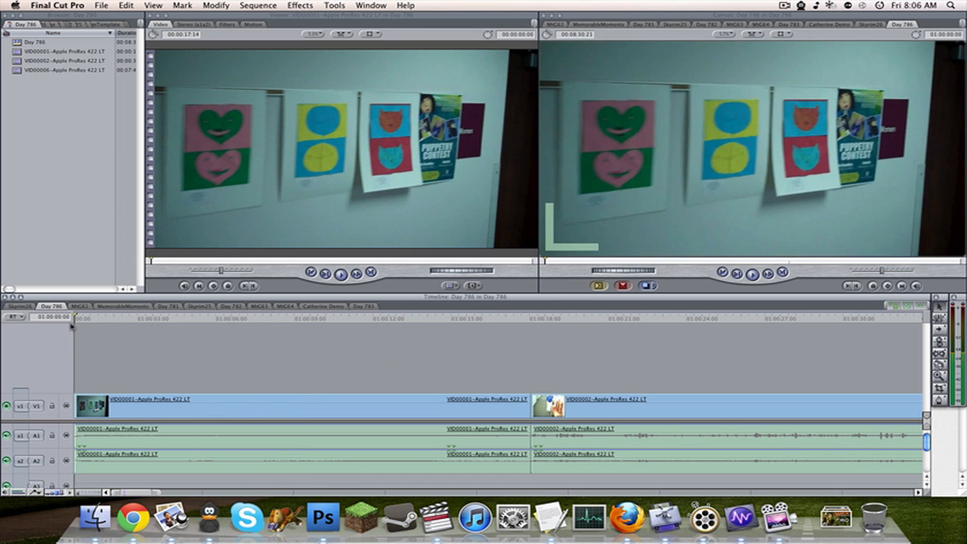
pyautogui.press('space')
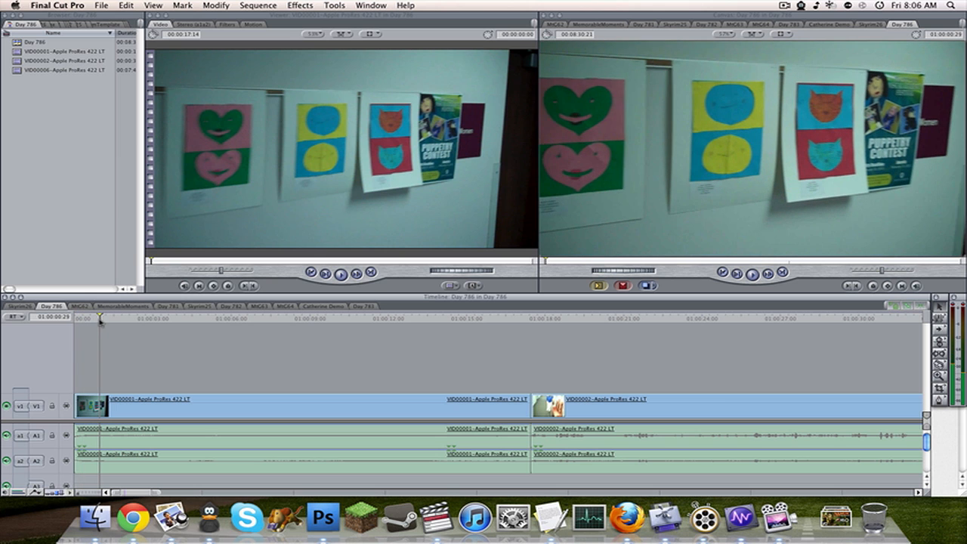
pyautogui.click(77, 321)
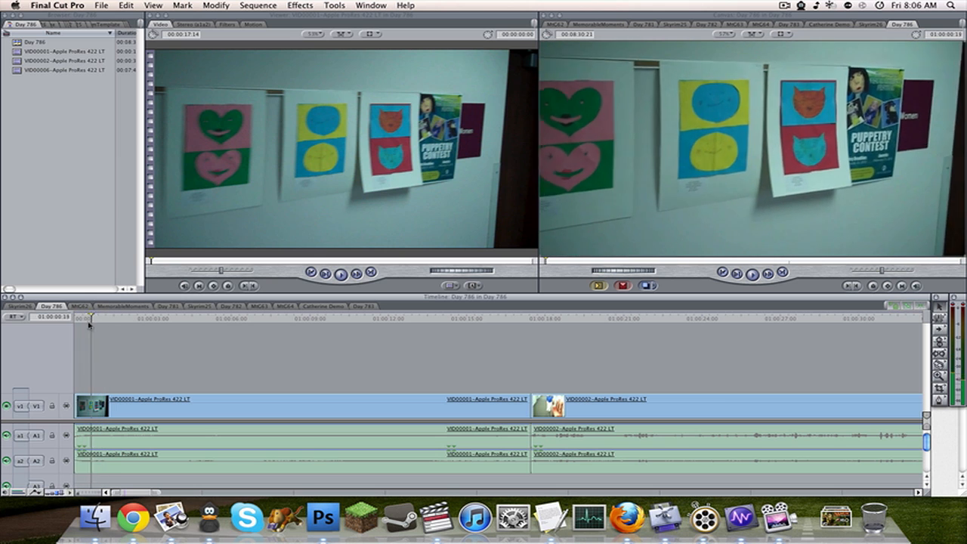
pyautogui.press('space')
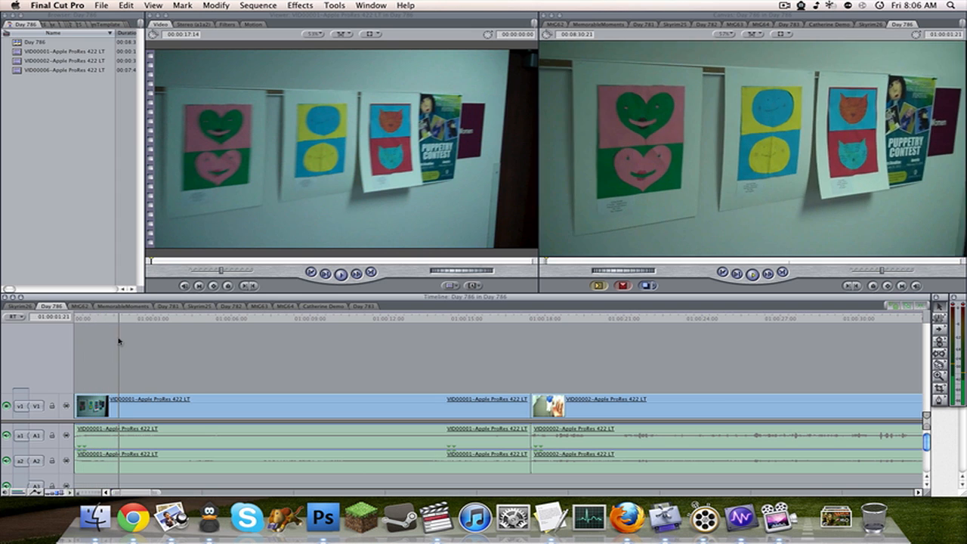
pyautogui.press('XF86AudioRaiseVolume')
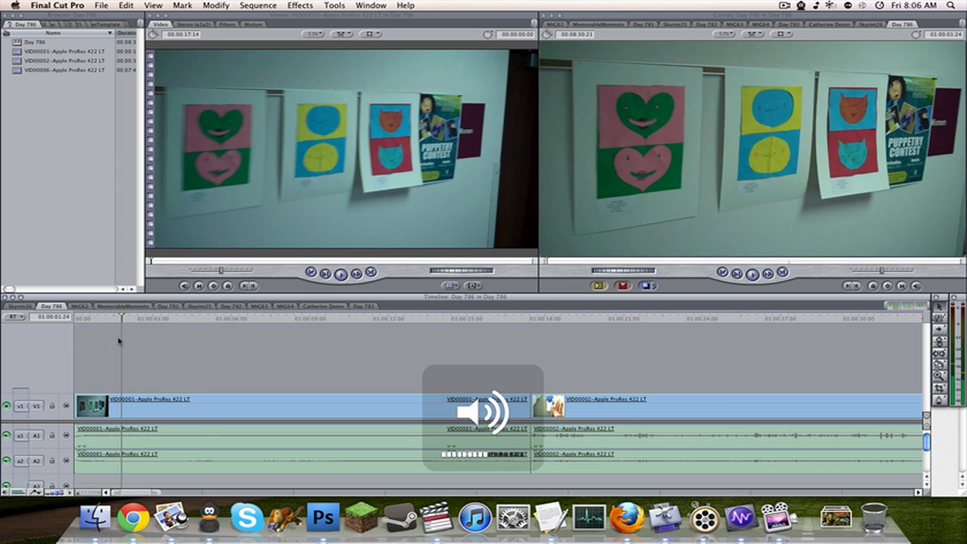
pyautogui.press('XF86AudioRaiseVolume')
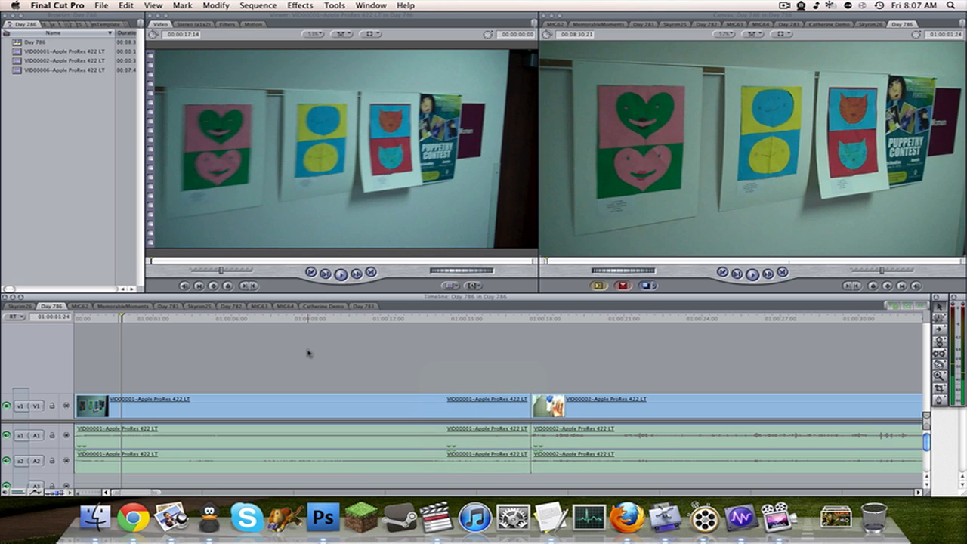
pyautogui.press('XF86AudioRaiseVolume')
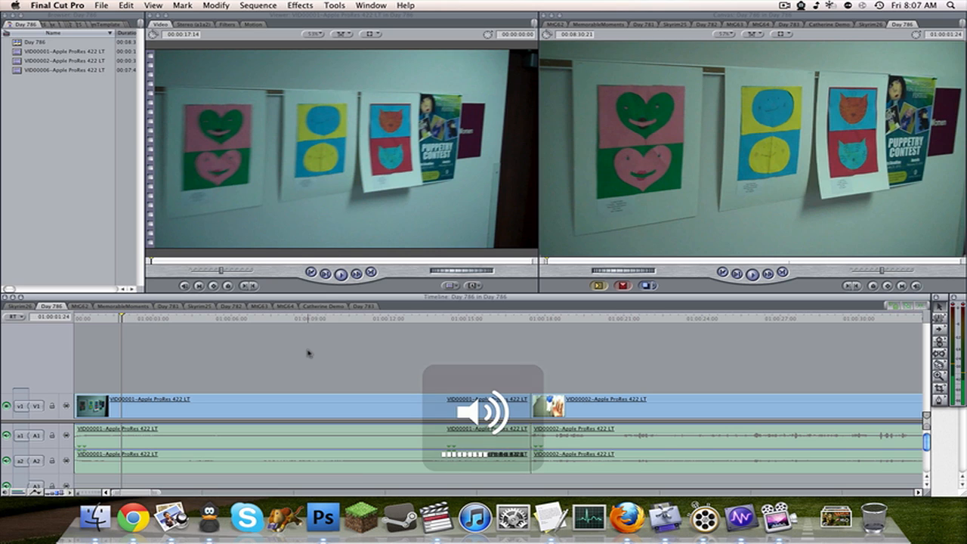
pyautogui.press('Home')
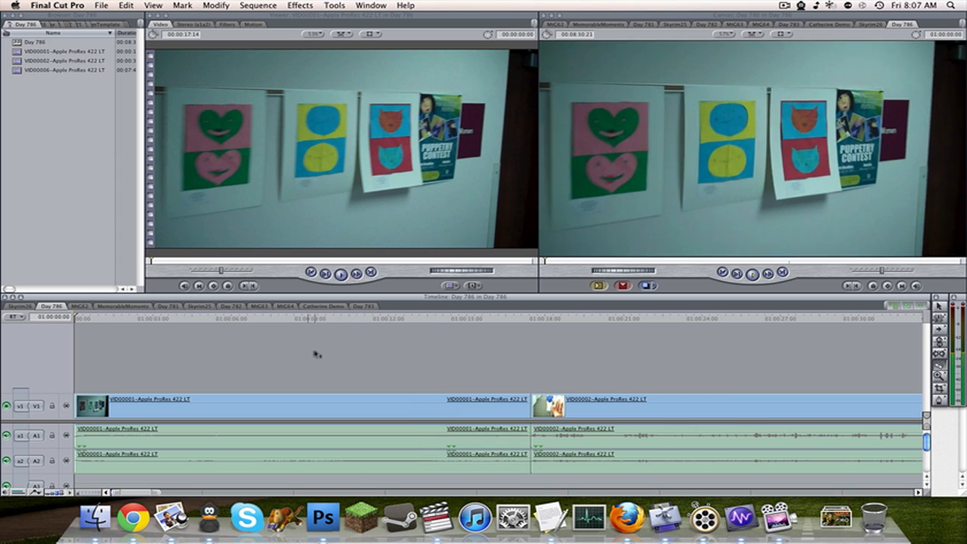
pyautogui.press('space')
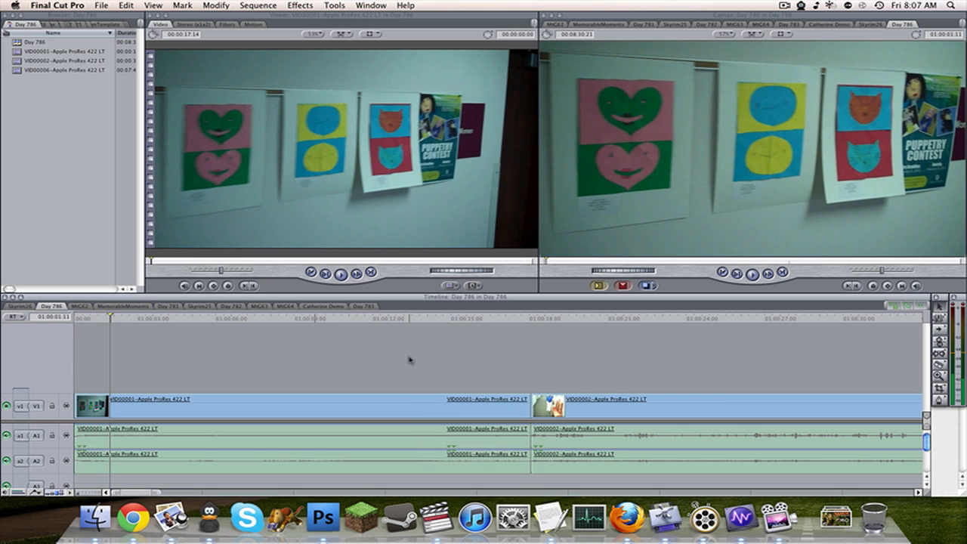
# Select and deselect all clips in the Day 786 sequence, and play it from the beginning.
pyautogui.press('super+a')
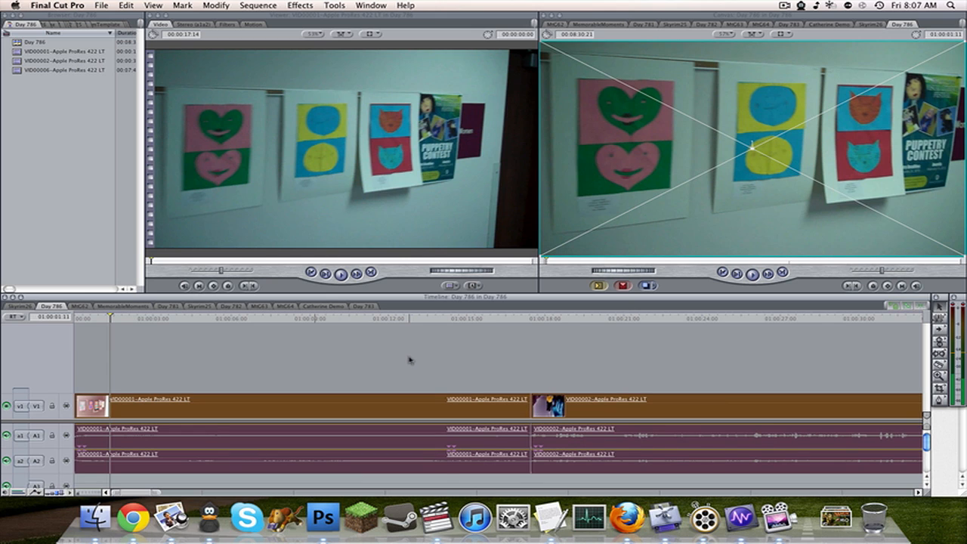
pyautogui.press('shift+super+a')
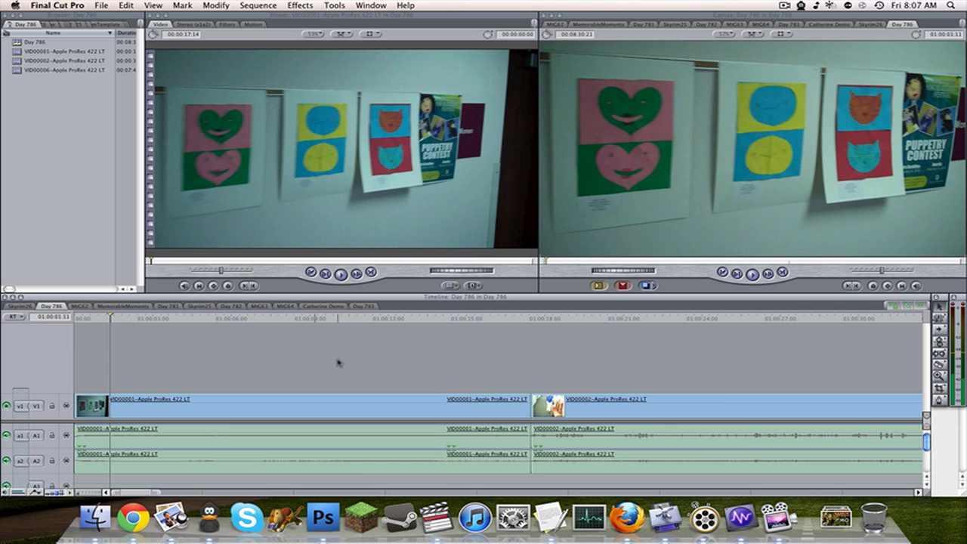
pyautogui.press('Home')
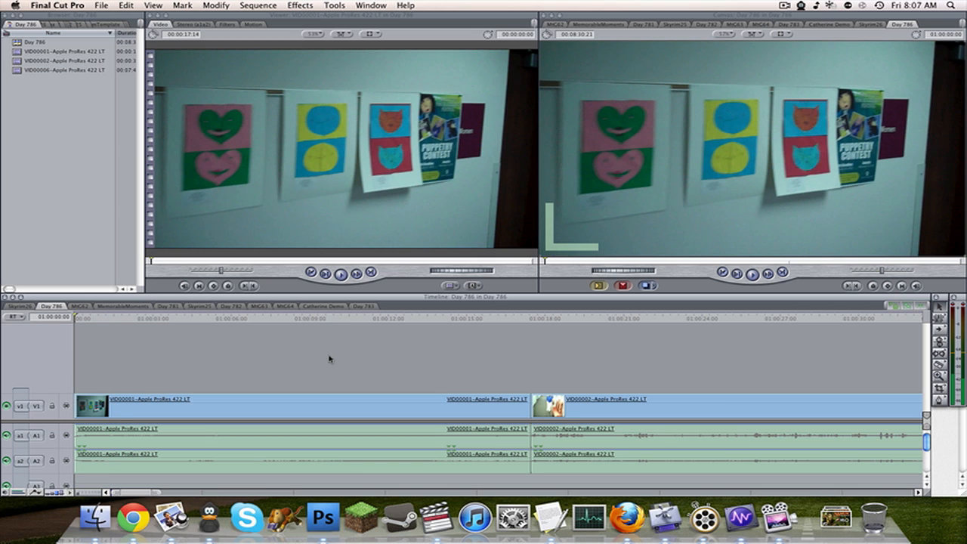
pyautogui.press('space')
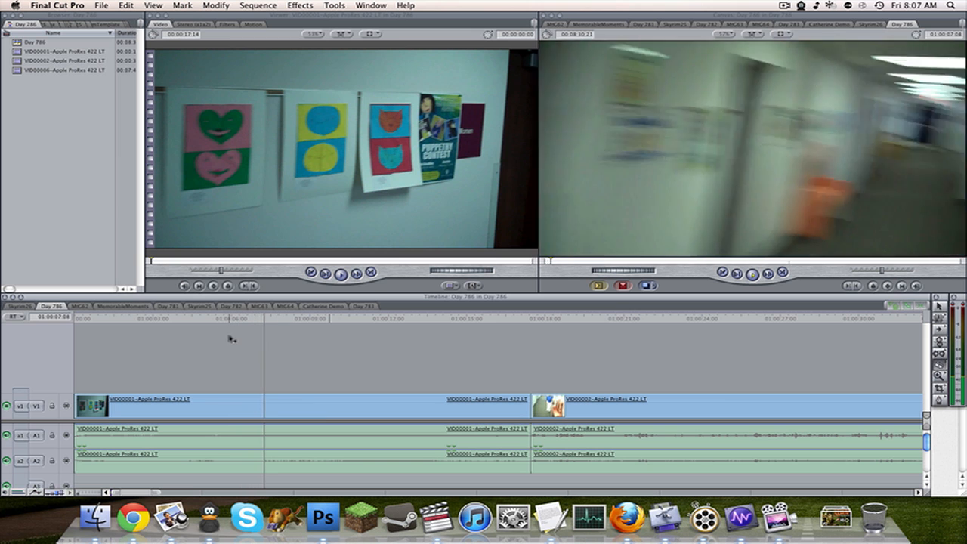
pyautogui.press('space')
# Cut the VID00001 clip at 01:00:07:29 in the Day 786 sequence.
pyautogui.click(287, 319)
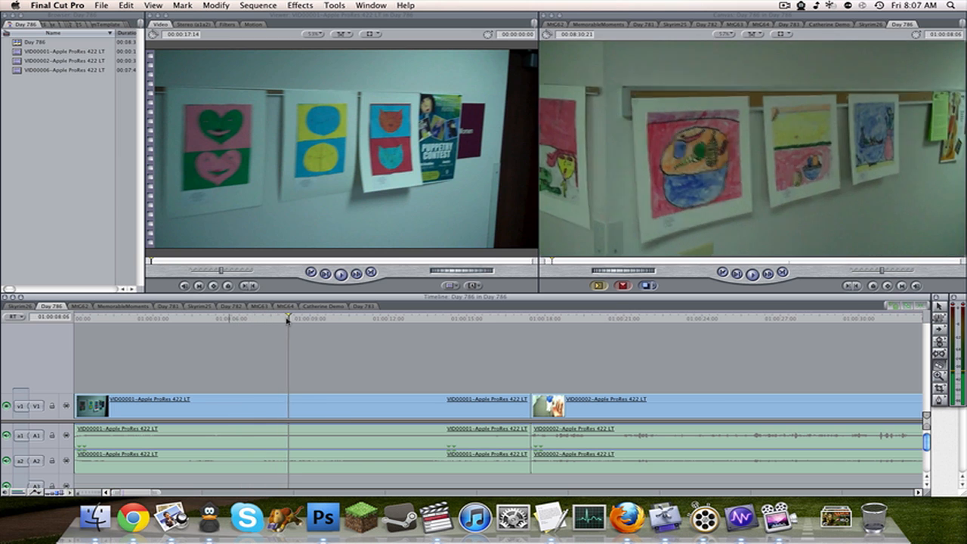
pyautogui.moveTo(286, 320); pyautogui.dragTo(282, 324)
pyautogui.click(283, 401)
# Ripple delete the VID00001 section before the cut, undo that deletion and deselect the clip.
pyautogui.press('a')
pyautogui.moveTo(190, 350); pyautogui.dragTo(209, 442)
pyautogui.hotkey('shift', 'Delete')
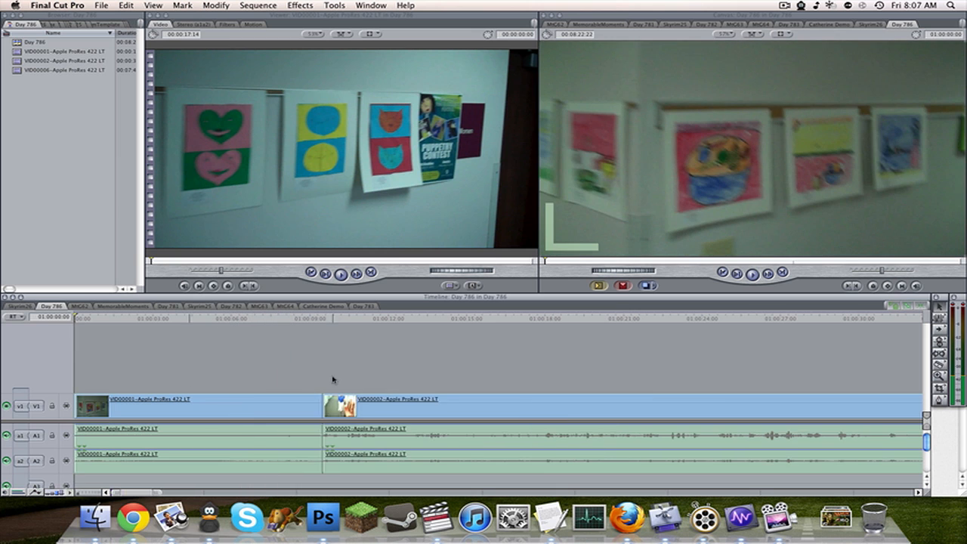
pyautogui.press('super+z')
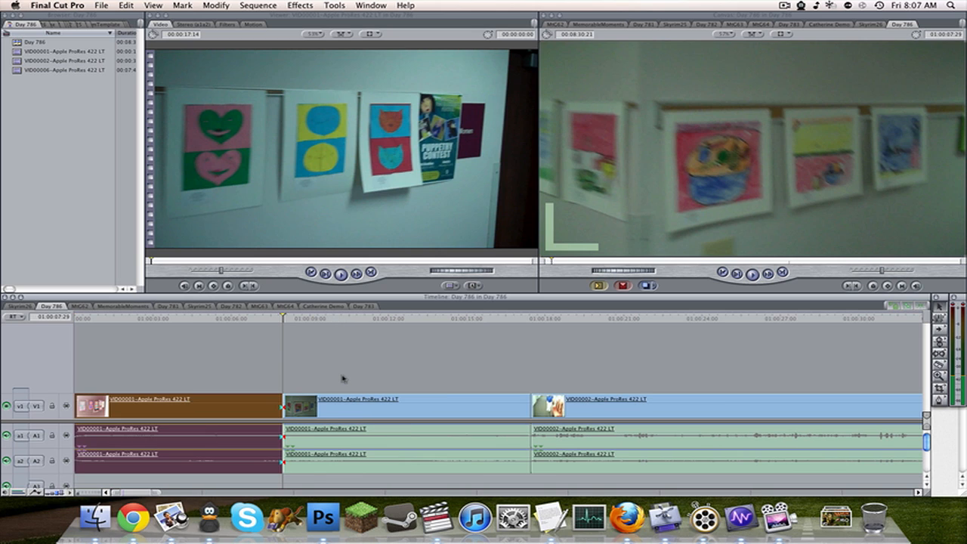
pyautogui.click(342, 378)
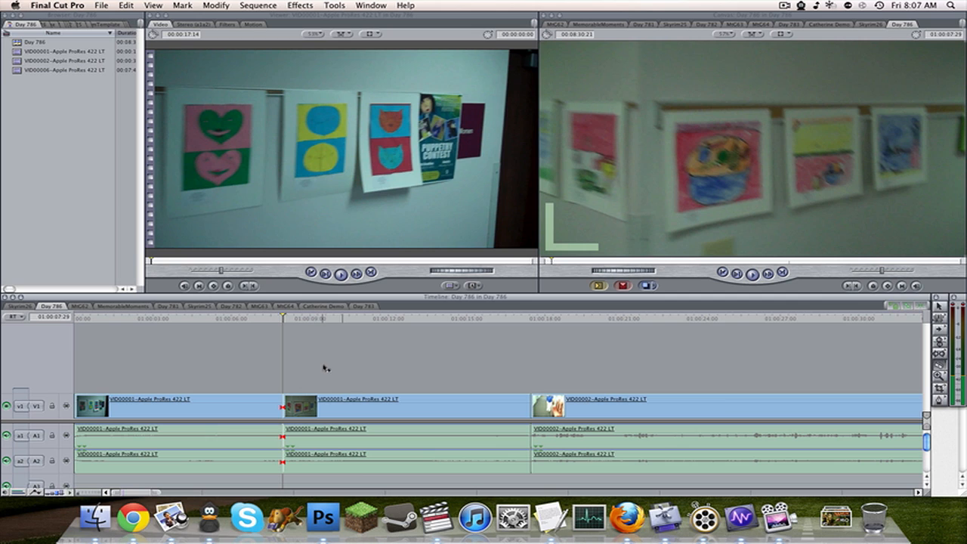
# Ripple delete the opening VID00001 section so the rest of the sequence closes the gap.
pyautogui.moveTo(216, 341); pyautogui.dragTo(166, 440)
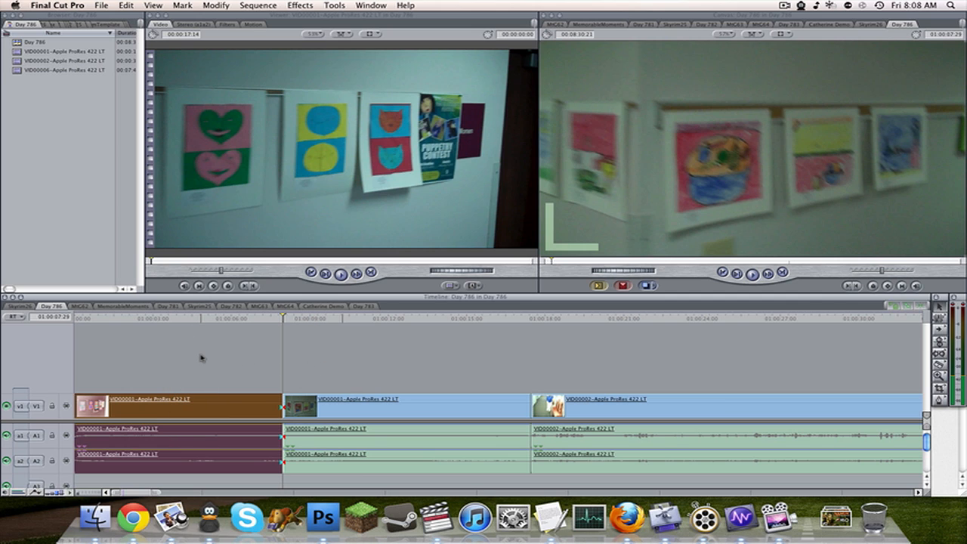
pyautogui.hotkey('shift', 'Delete')
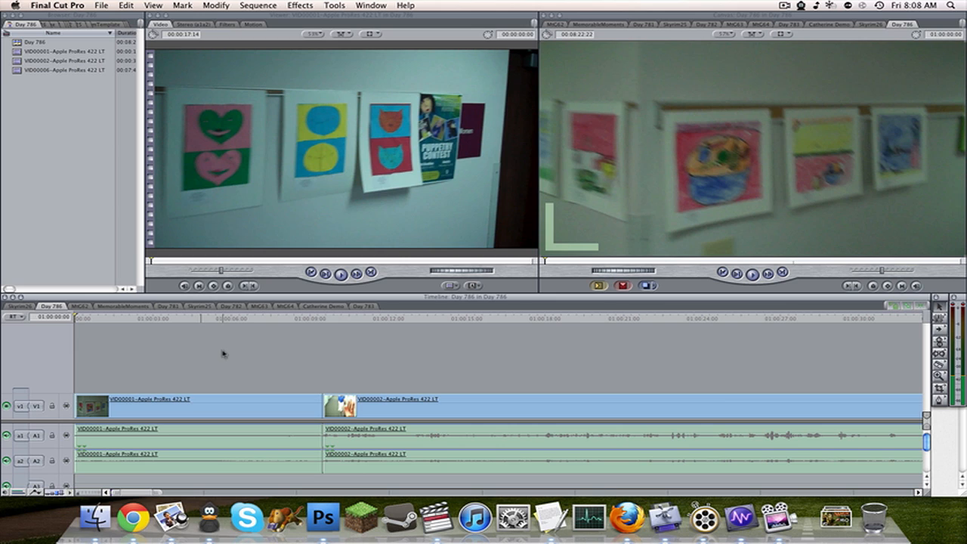
# Play the sequence from its start and cut VID00001 at 01:00:09:10, just before its end.
pyautogui.press('b')
pyautogui.press('space')
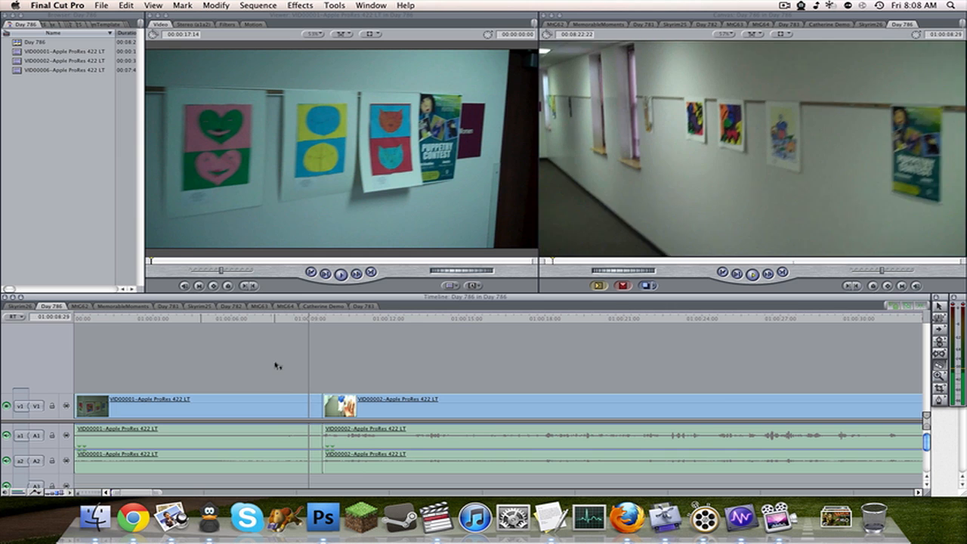
pyautogui.click(318, 406)
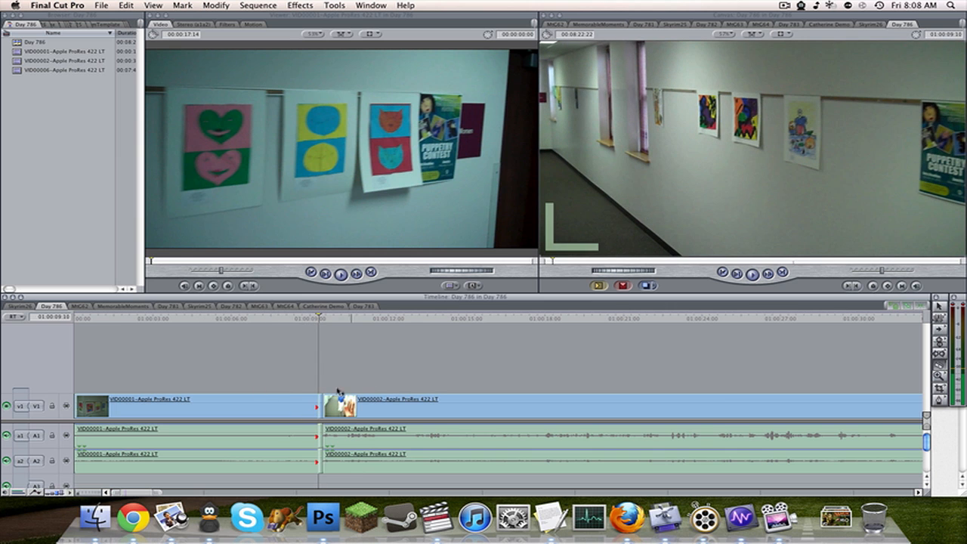
# Find where the speaking begins in VID00002 and cut the clip at 01:00:12:27.
pyautogui.moveTo(340, 318); pyautogui.dragTo(413, 320)
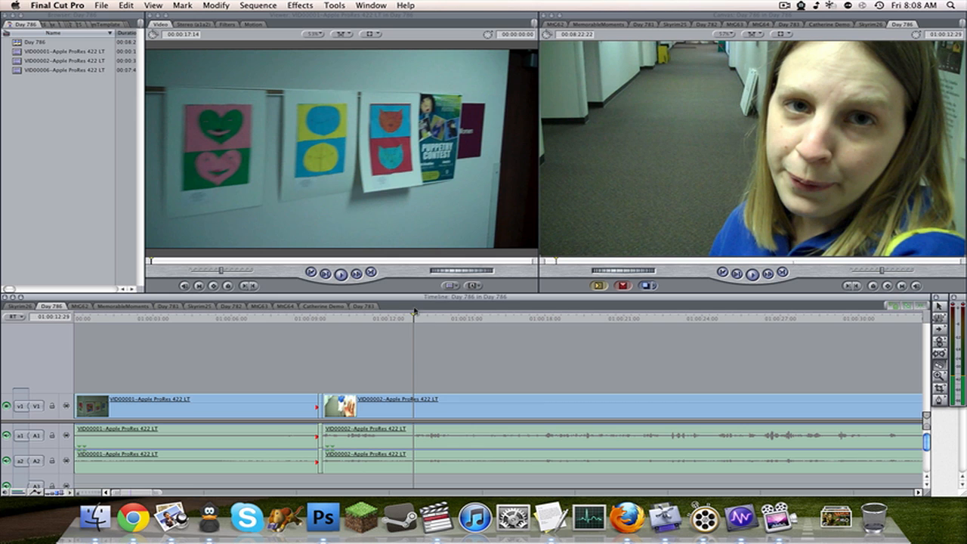
pyautogui.moveTo(413, 318); pyautogui.dragTo(412, 318)
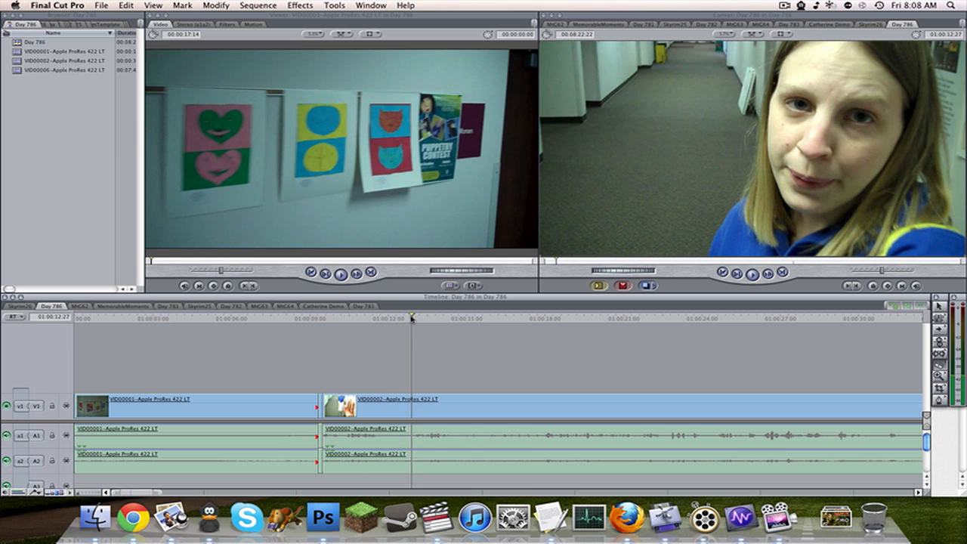
pyautogui.press('space')
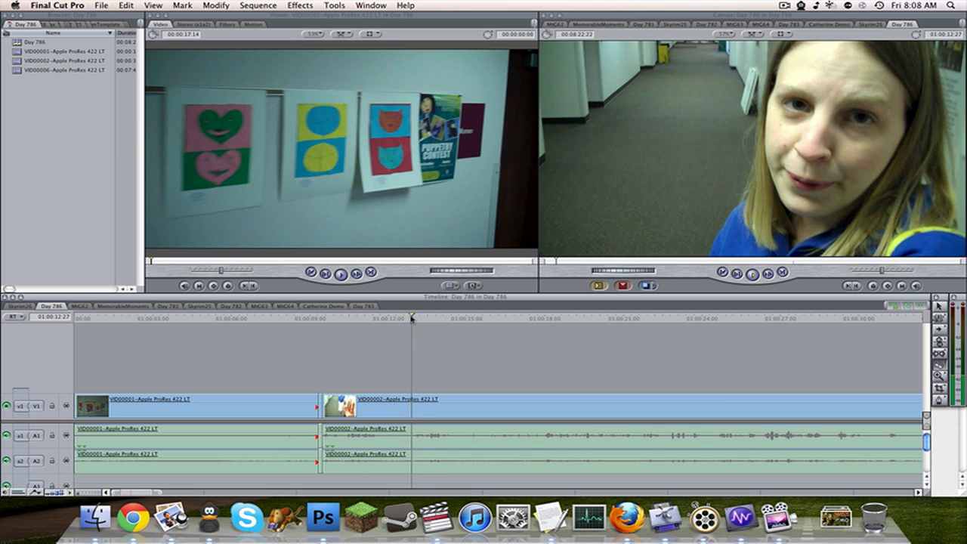
pyautogui.click(412, 318)
pyautogui.click(408, 399)
# Ripple delete the leftover end of VID00001 together with the opening section of VID00002.
pyautogui.press('a')
pyautogui.click(373, 406)
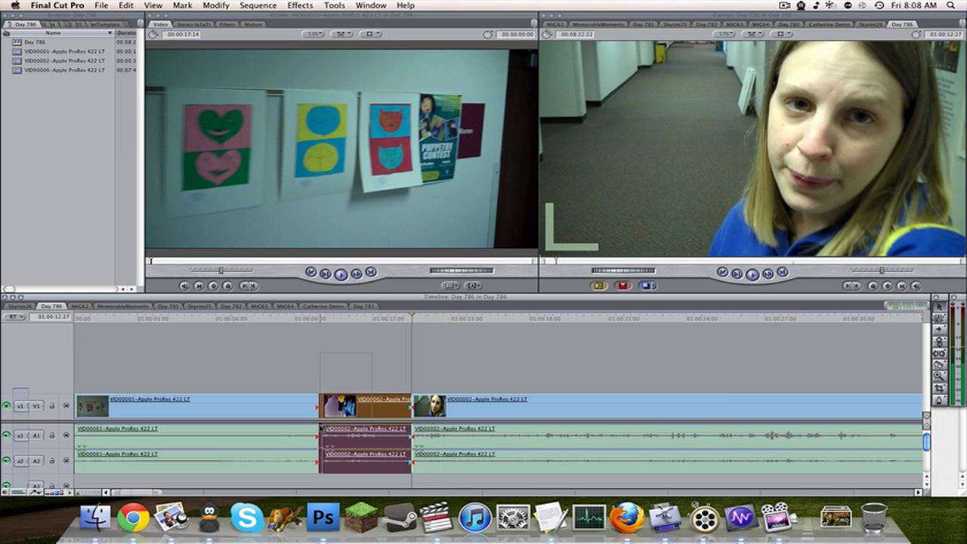
pyautogui.hotkey('shift', 'Delete')
# Play on through VID00002 and cut the clip at 01:00:14:11.
pyautogui.press('space')
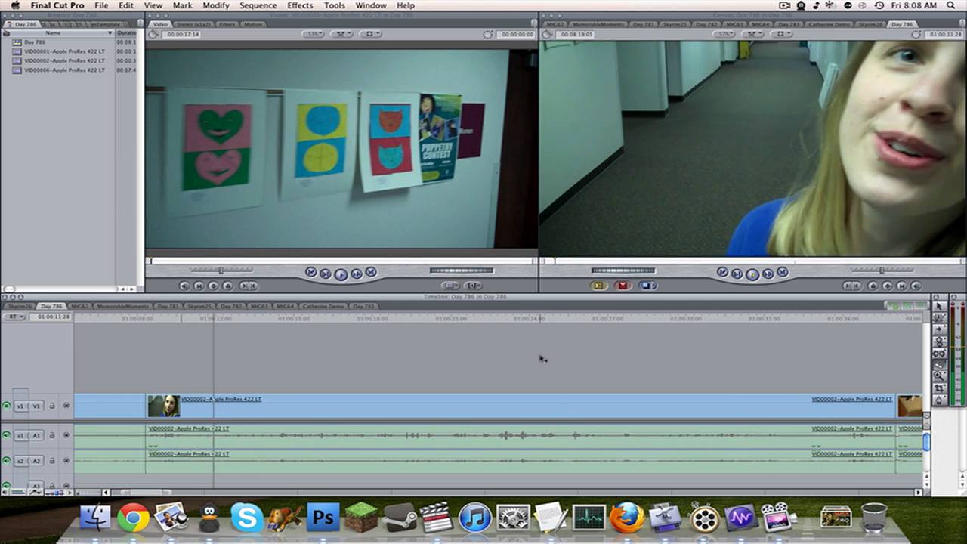
pyautogui.press('space')
pyautogui.moveTo(156, 320); pyautogui.dragTo(221, 320)
pyautogui.click(219, 321)
pyautogui.click(219, 401)
# Ripple delete the VID00002 section before the new cut.
pyautogui.press('a')
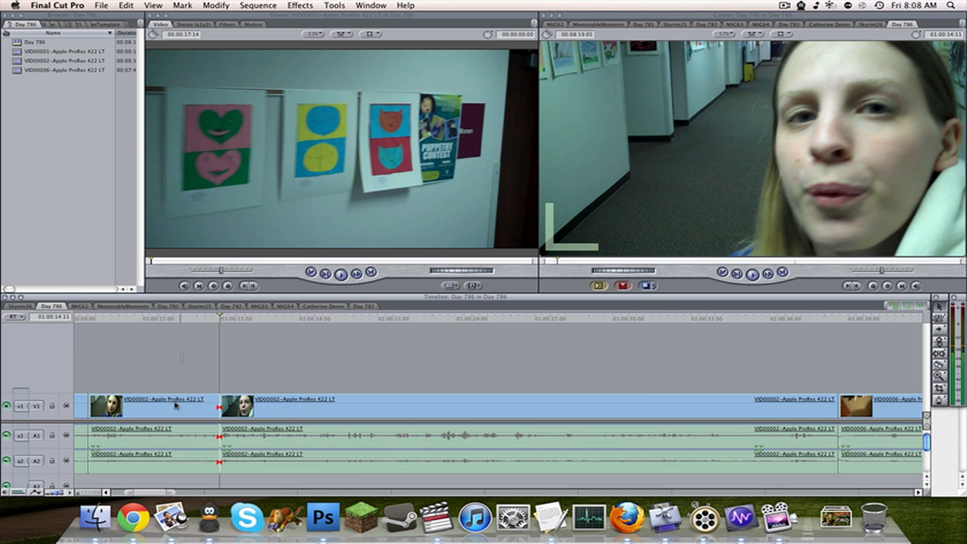
pyautogui.click(175, 404)
pyautogui.hotkey('shift', 'Delete')
# Play the rest of VID00002 and cut it at 01:00:32:17, just before its end.
pyautogui.press('space')
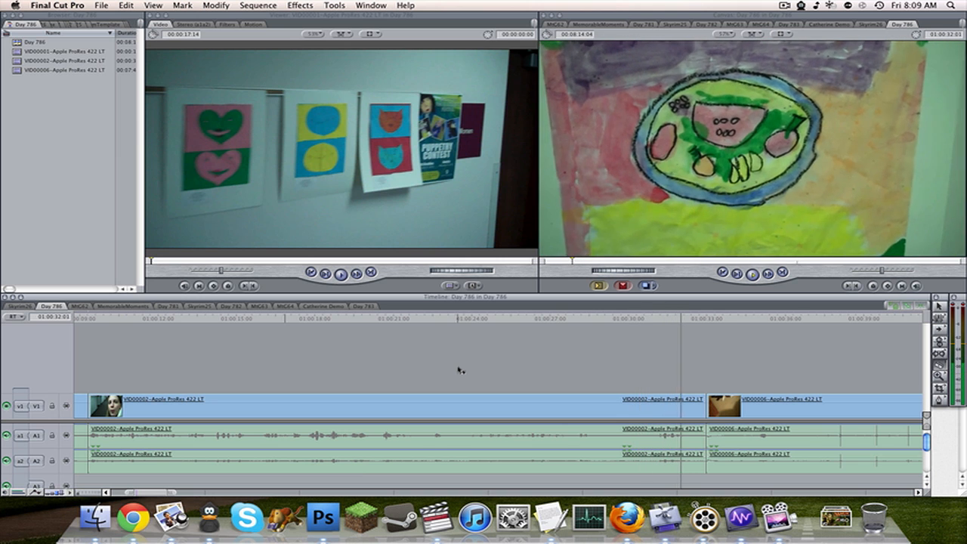
pyautogui.press('space')
pyautogui.click(697, 407)
# Work through the VID00006 footage, cutting it into shorter sections and ripple deleting the unwanted parts.
pyautogui.hscroll(10, 760, 362)
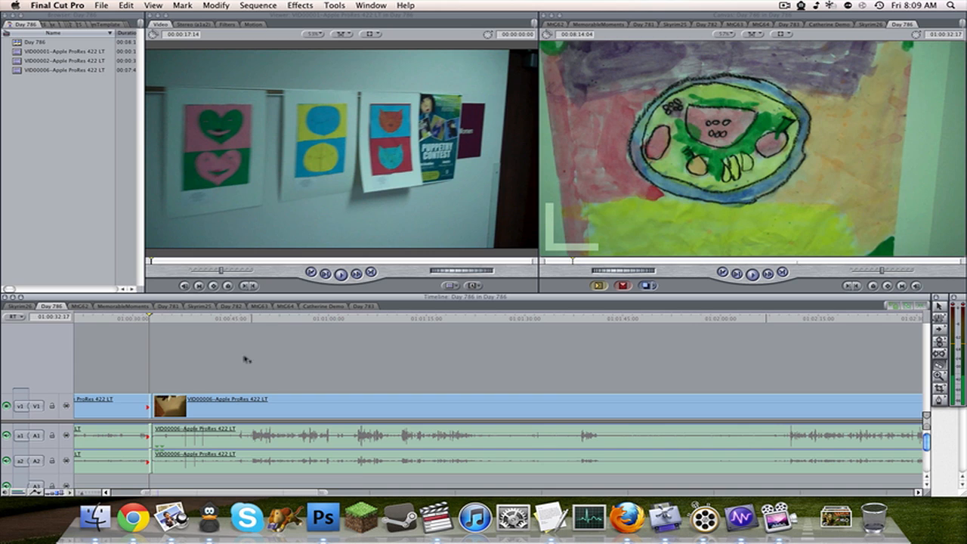
pyautogui.press('super+minus')
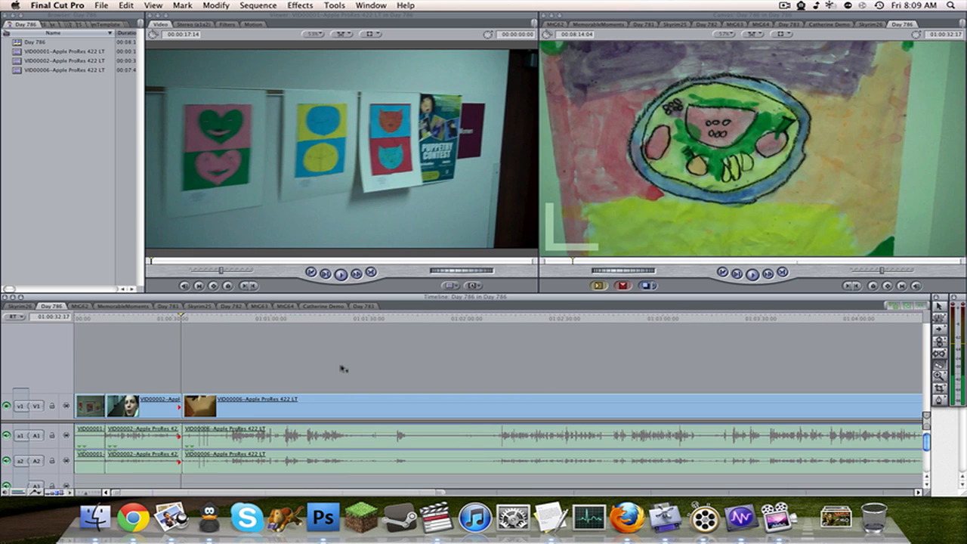
pyautogui.click(233, 320)
pyautogui.press('space')
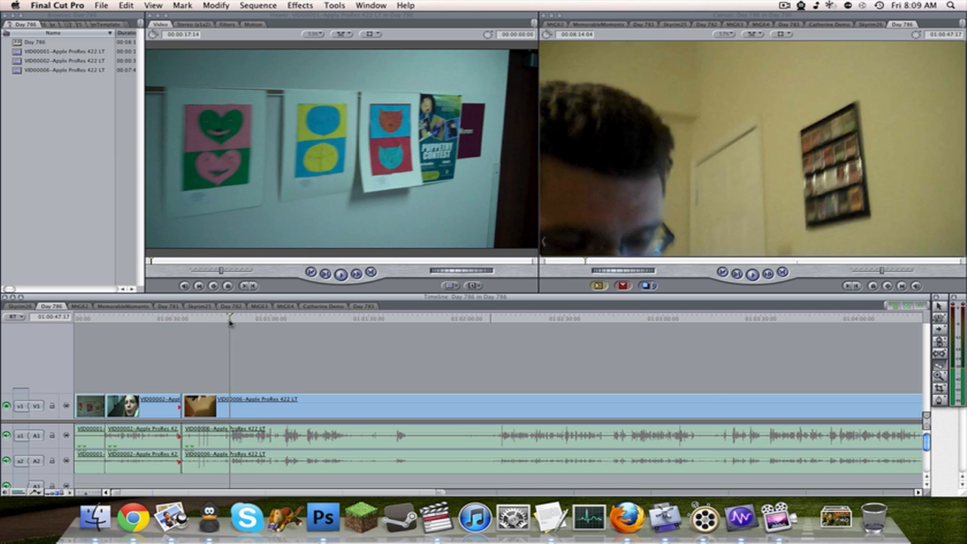
pyautogui.moveTo(241, 323)
pyautogui.mouseDown()
pyautogui.moveTo(159, 321)
pyautogui.moveTo(262, 325)
pyautogui.moveTo(233, 325)
pyautogui.mouseUp()
pyautogui.click(355, 330)
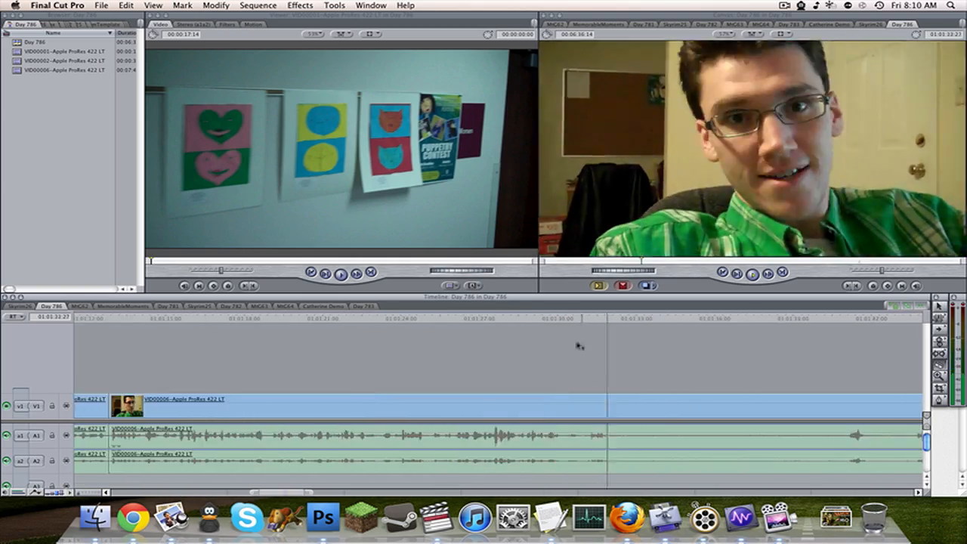
pyautogui.click(814, 322)
pyautogui.click(241, 323)
pyautogui.click(786, 323)
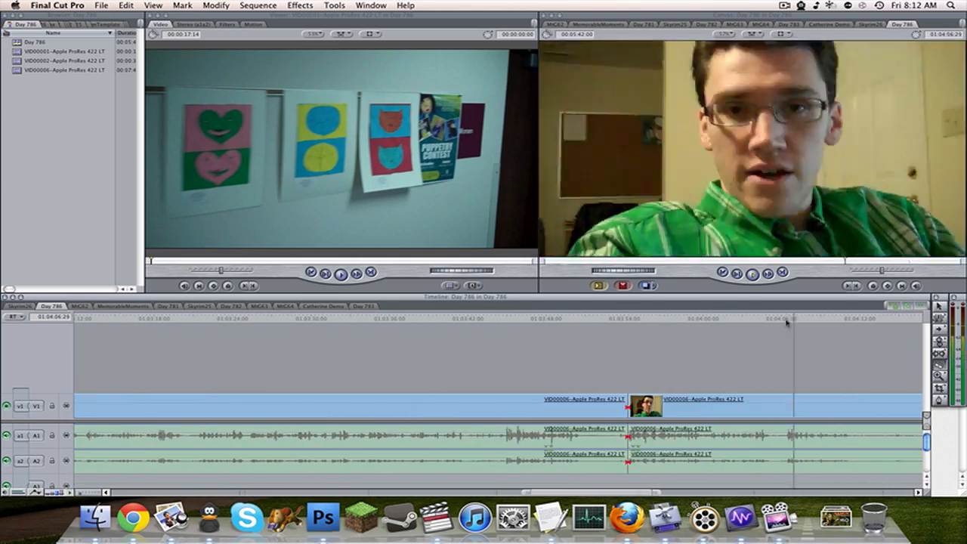
pyautogui.click(481, 323)
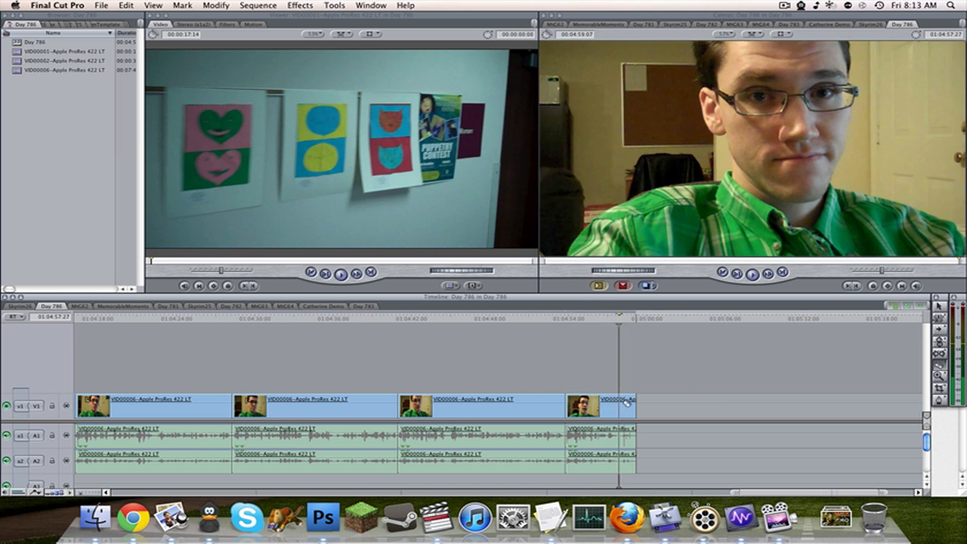
# Trim the end of the last VID00006 clip to 01:04:57:27 and return to the start with the whole sequence fitted in the timeline.
pyautogui.moveTo(635, 405); pyautogui.dragTo(618, 405)
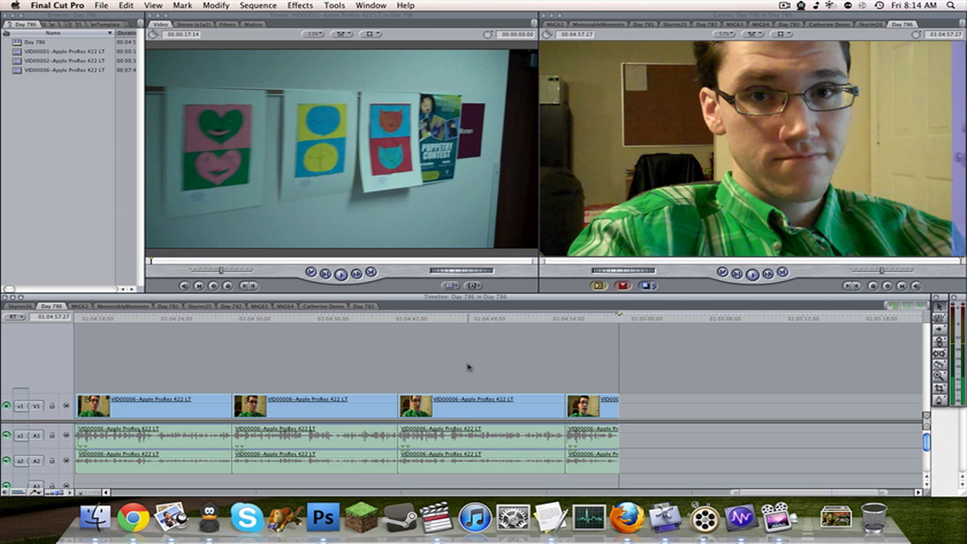
pyautogui.press('Home')
pyautogui.hotkey('shift', 'z')
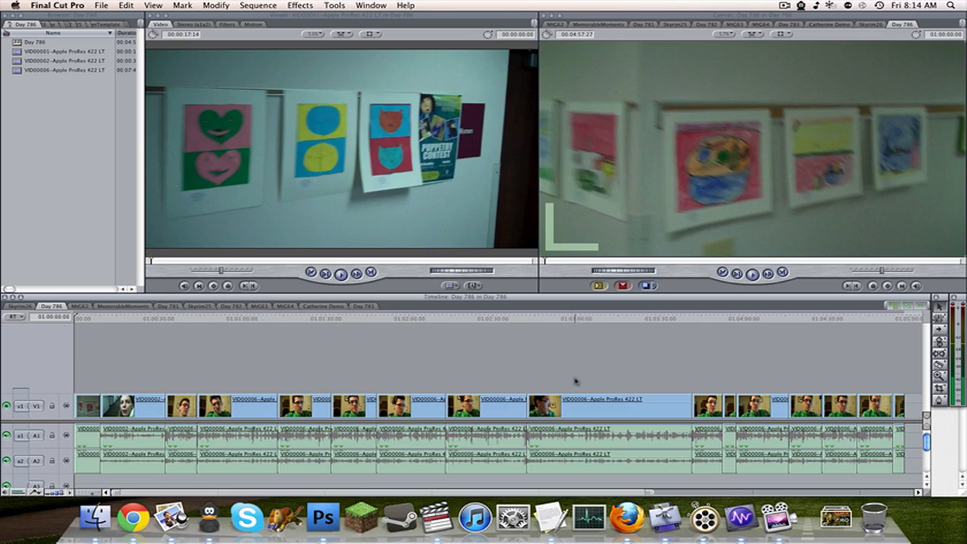
# Play through the edited sequence and add a marker at 01:02:52:13.
pyautogui.press('space')
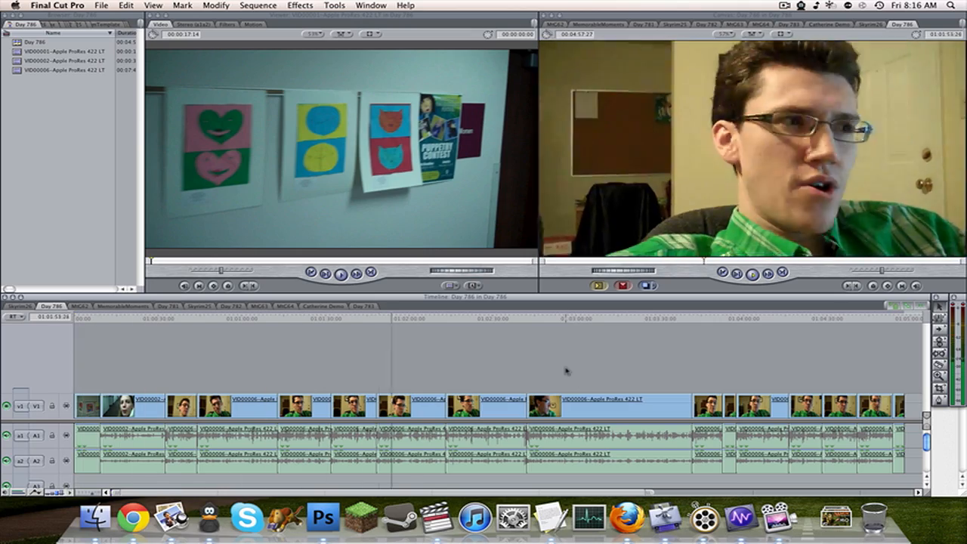
pyautogui.click(561, 320)
pyautogui.press('m')
pyautogui.press('space')
# Split the long VID00006 clip, ripple delete its unwanted section, and return to the marker.
pyautogui.hotkey('ctrl', 'v')
pyautogui.click(633, 405)
pyautogui.hotkey('shift', 'Delete')
pyautogui.hotkey('shift', 'z')
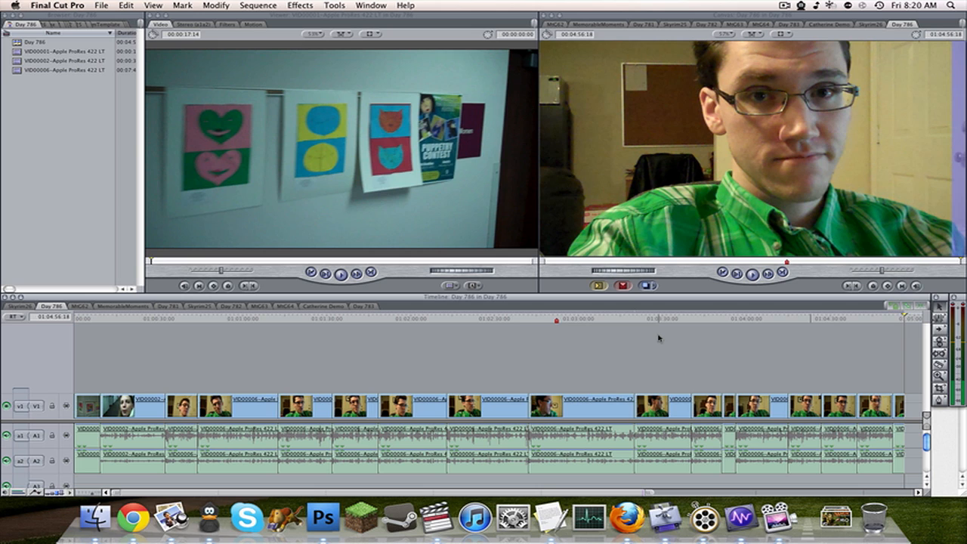
pyautogui.hotkey('shift', 'Up')
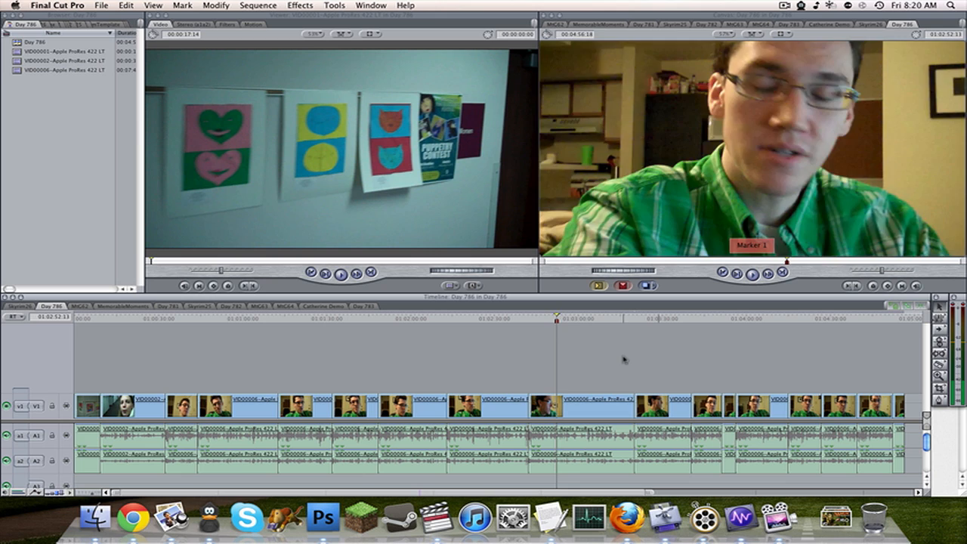
# Copy the opening title clips on V2 and V3 from the Day 783 sequence into the start of Day 786.
pyautogui.press('Home')
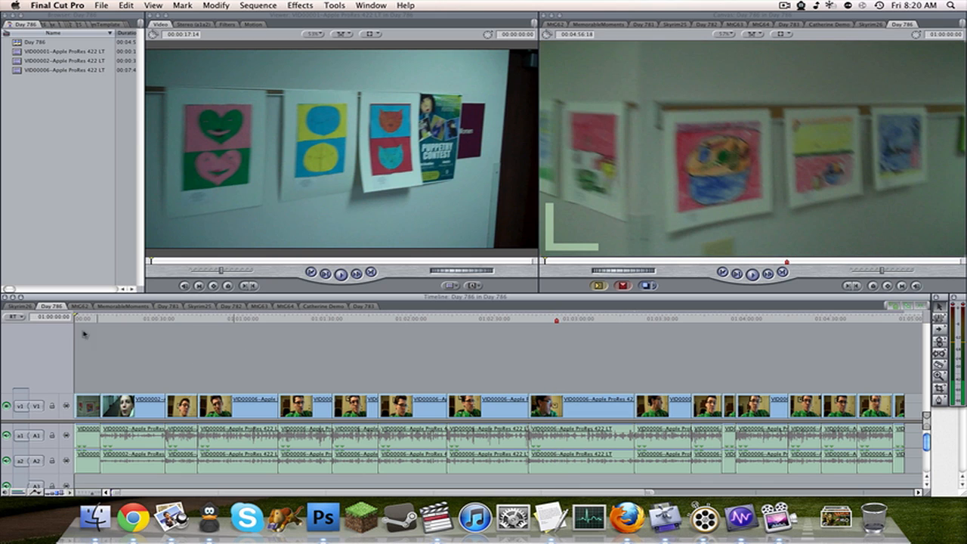
pyautogui.click(362, 306)
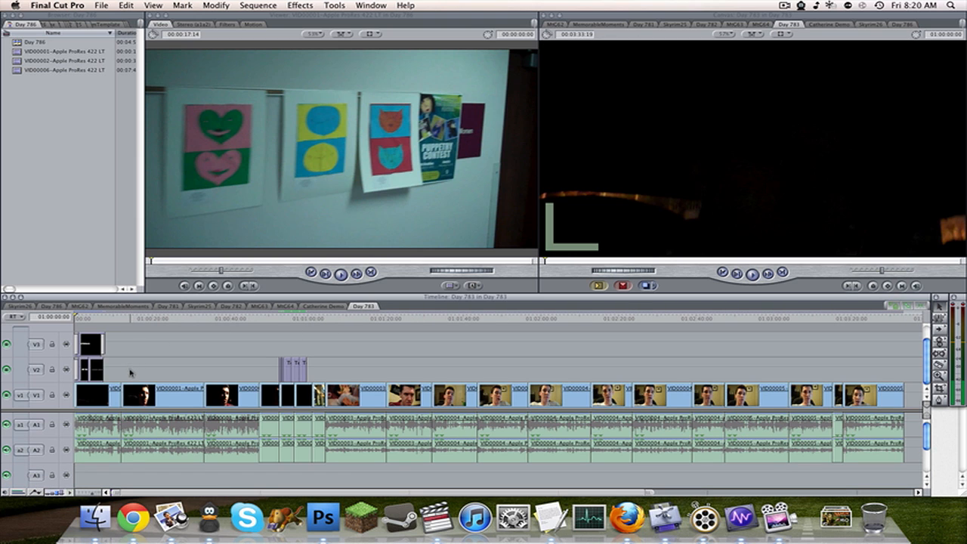
pyautogui.moveTo(130, 372); pyautogui.dragTo(43, 330)
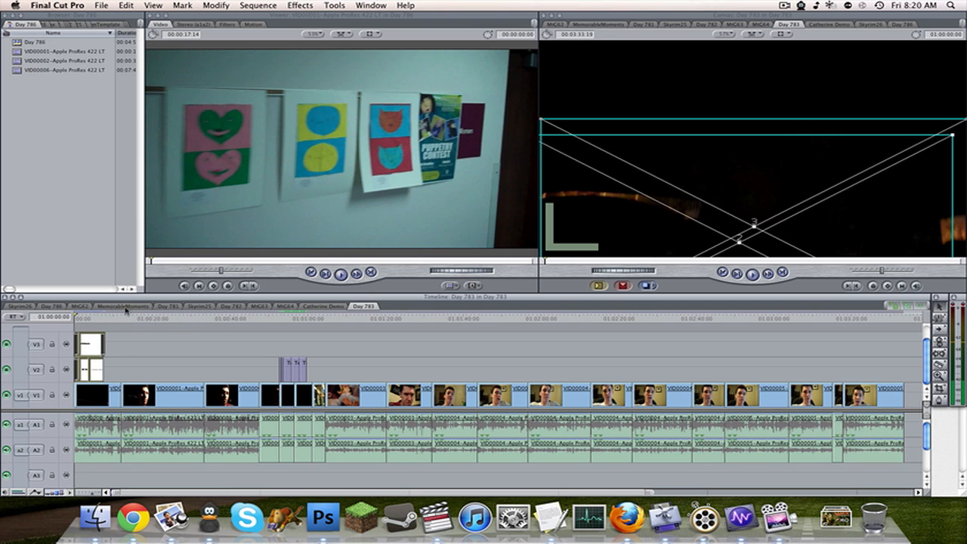
pyautogui.click(53, 306)
pyautogui.press('super+v')
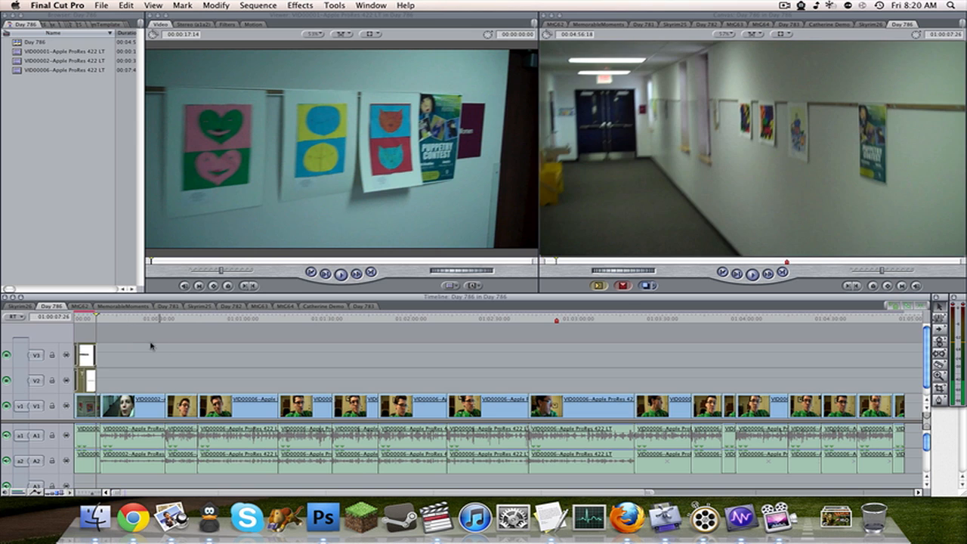
# Change the first Title 3D text on V2 to "DAY 786" and apply it.
pyautogui.press('super+equal')
pyautogui.press('super+equal')
pyautogui.press('super+equal')
pyautogui.click(123, 320)
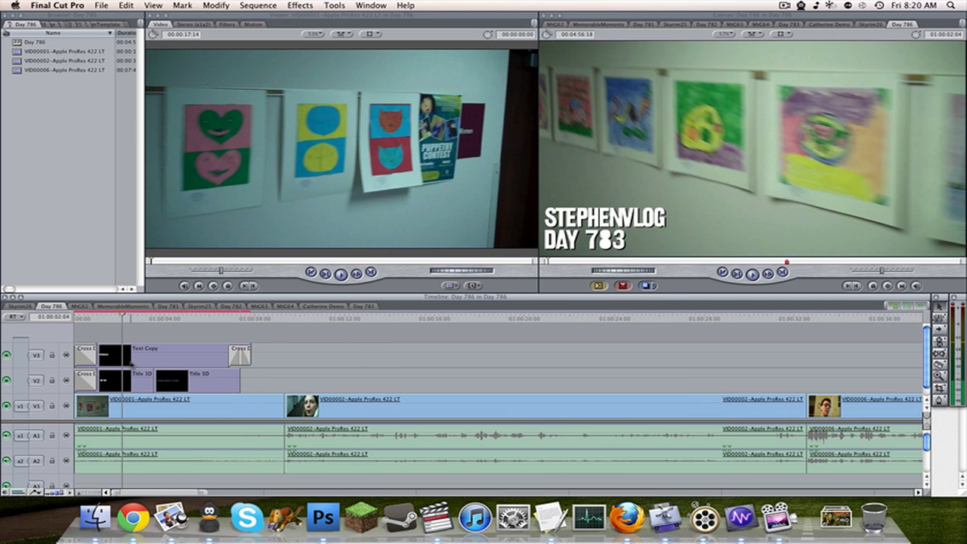
pyautogui.doubleClick(133, 379)
pyautogui.click(189, 24)
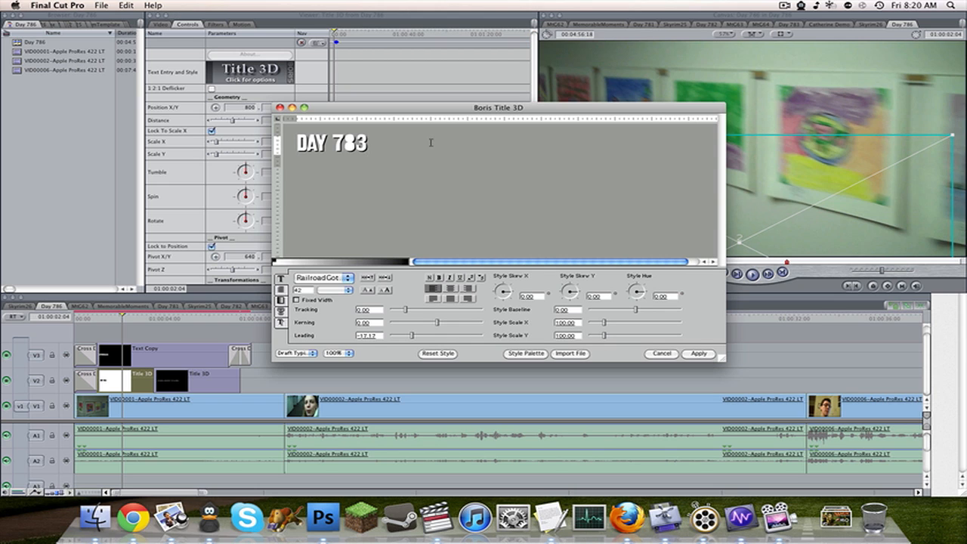
pyautogui.press('BackSpace')
pyautogui.write('6')
pyautogui.click(698, 353)
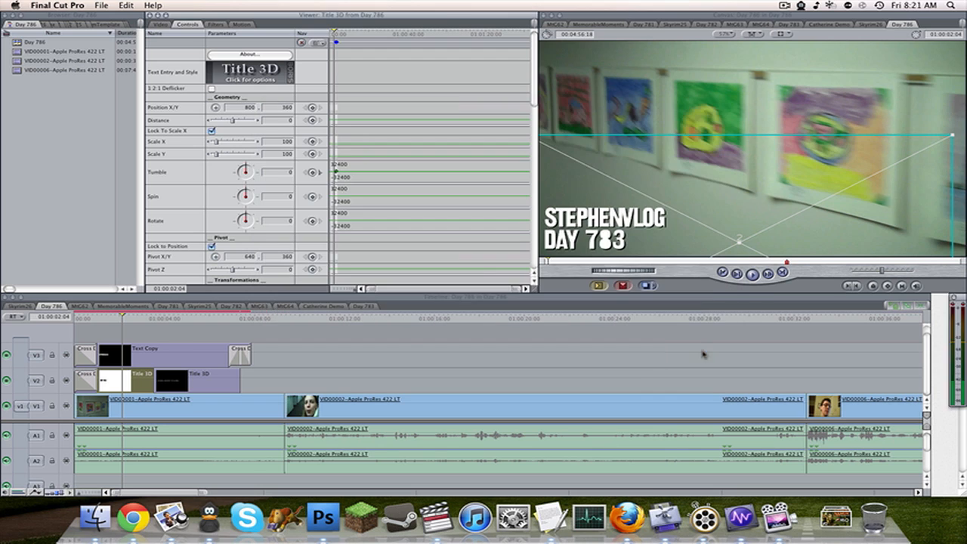
# Check today's date and change the second Title 3D text on V2 to "THURSDAY, JANUARY 19TH, 2012".
pyautogui.click(184, 322)
pyautogui.click(201, 386)
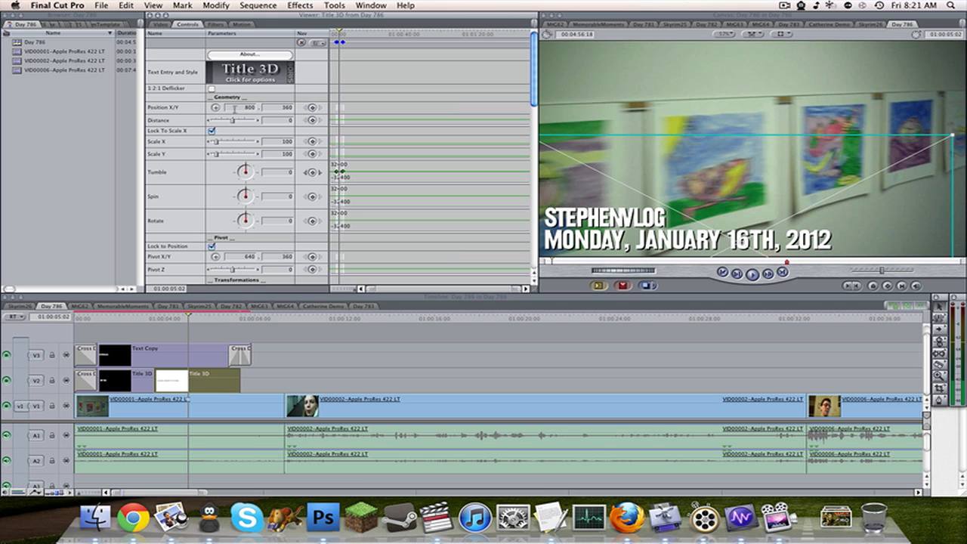
pyautogui.click(247, 80)
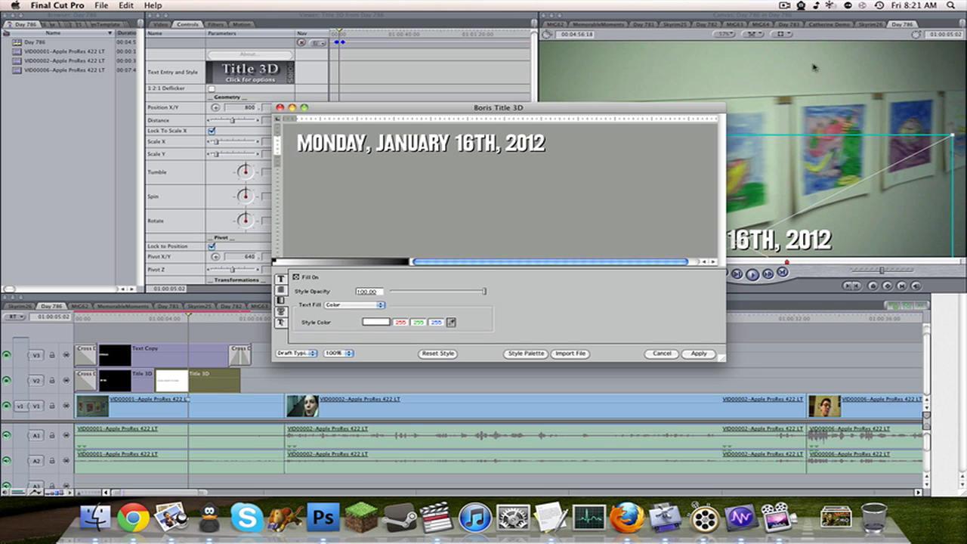
pyautogui.click(912, 5)
pyautogui.click(913, 4)
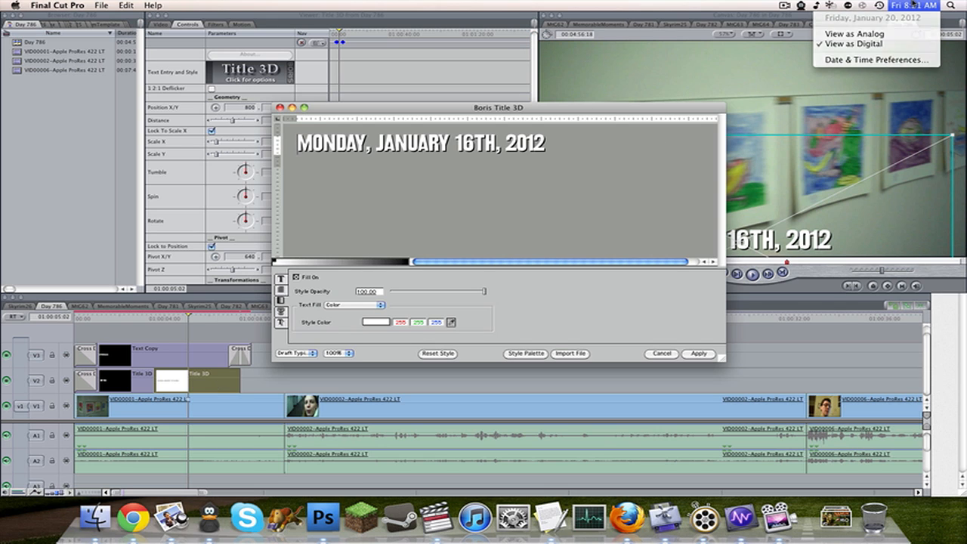
pyautogui.moveTo(297, 144); pyautogui.dragTo(336, 143)
pyautogui.write('THURS')
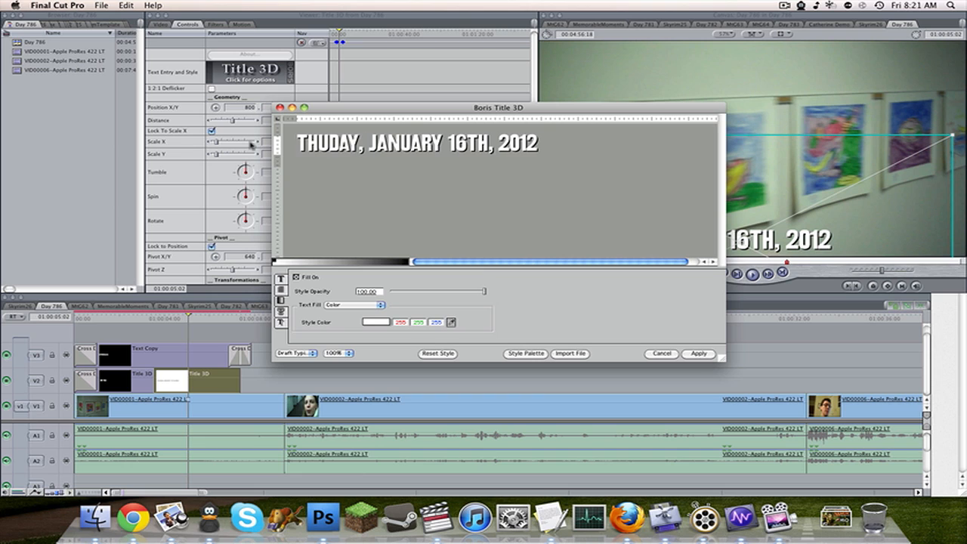
pyautogui.click(488, 145)
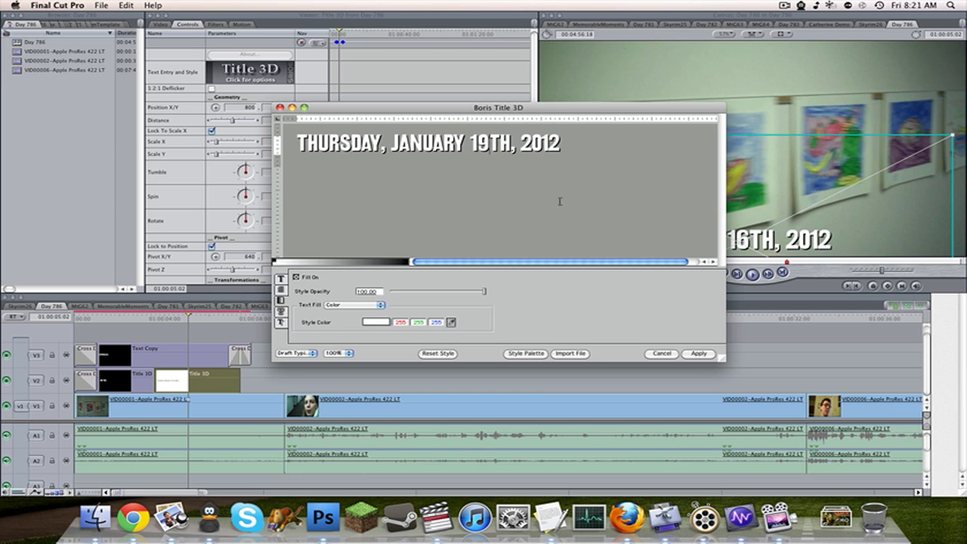
pyautogui.click(698, 353)
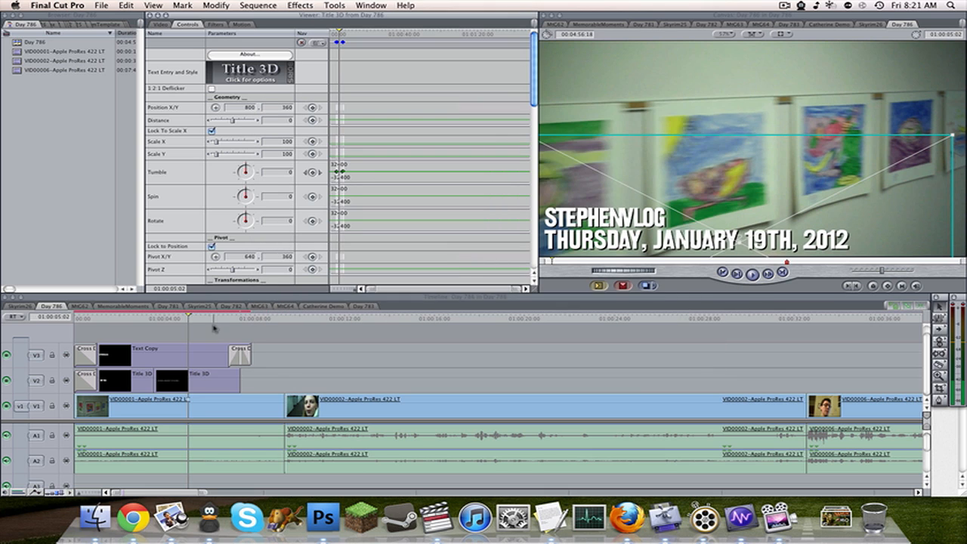
# Go to the start of the sequence, save the project and render the sequence.
pyautogui.click(134, 319)
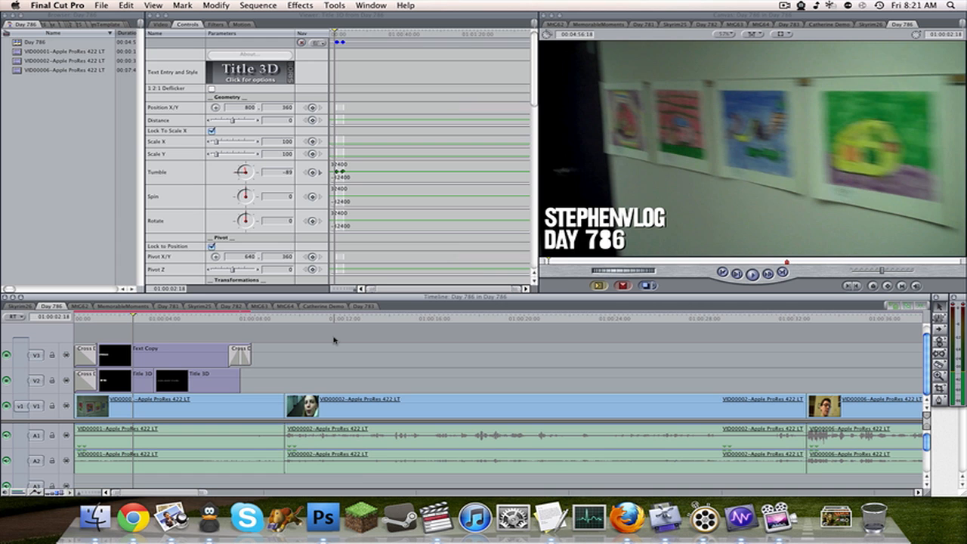
pyautogui.moveTo(136, 317); pyautogui.dragTo(50, 320)
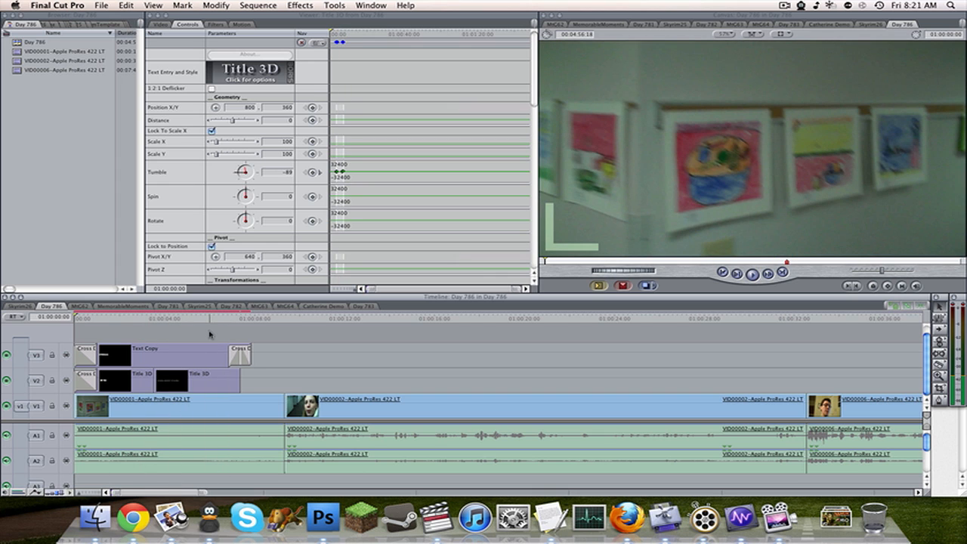
pyautogui.press('super+s')
pyautogui.hotkey('alt', 'r')
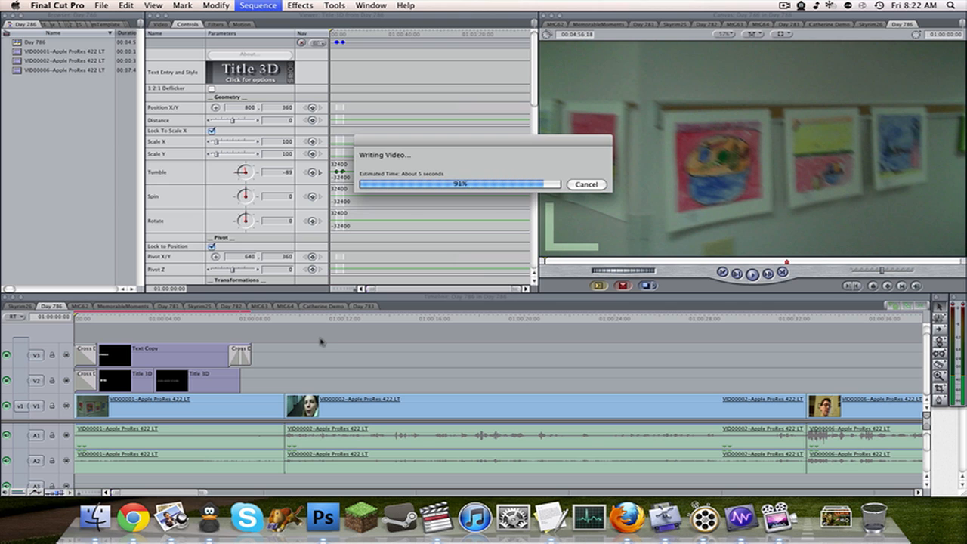
# Add a one-second Text generator clip on V2 at the marker at 01:02:52:13.
pyautogui.hotkey('shift', 'Down')
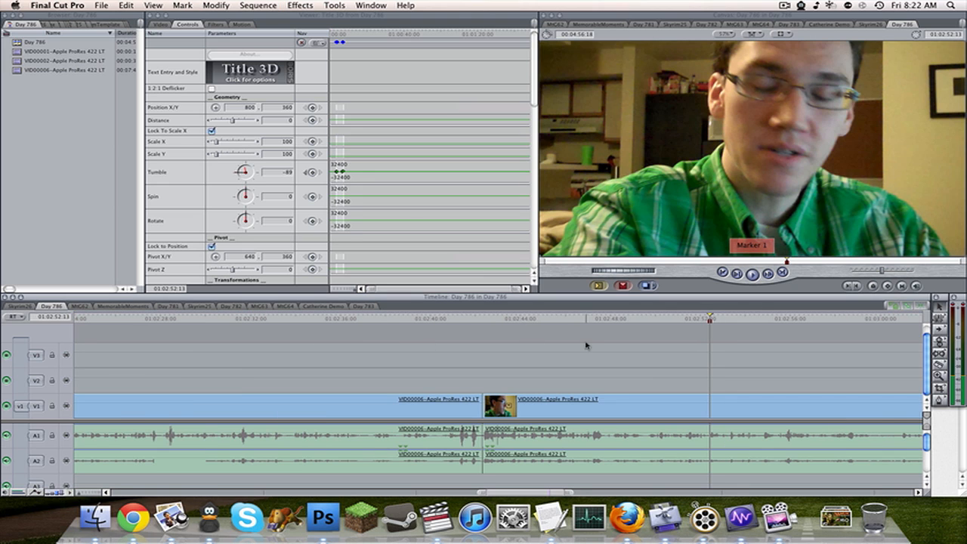
pyautogui.click(159, 24)
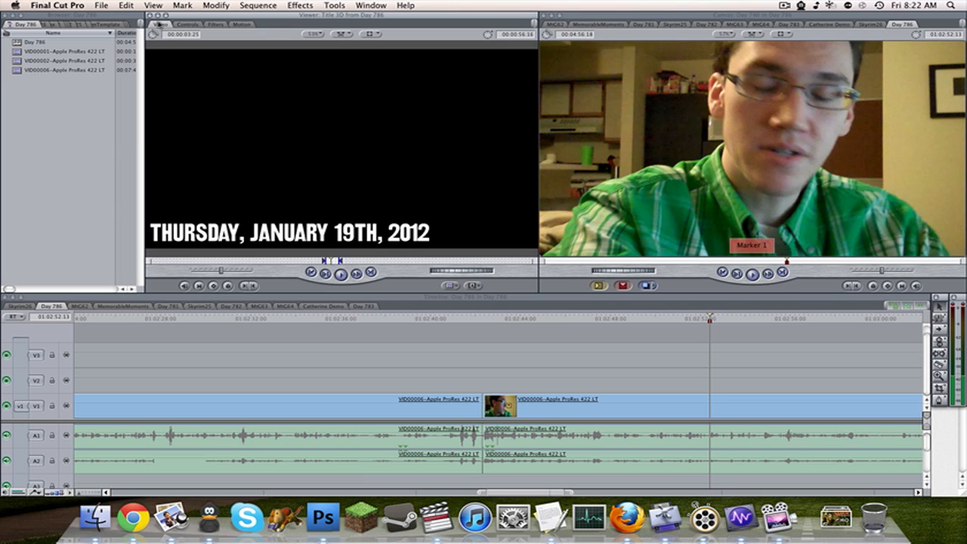
pyautogui.click(472, 286)
pyautogui.moveTo(499, 284)
pyautogui.click(620, 292)
pyautogui.write('01')
pyautogui.press('Return')
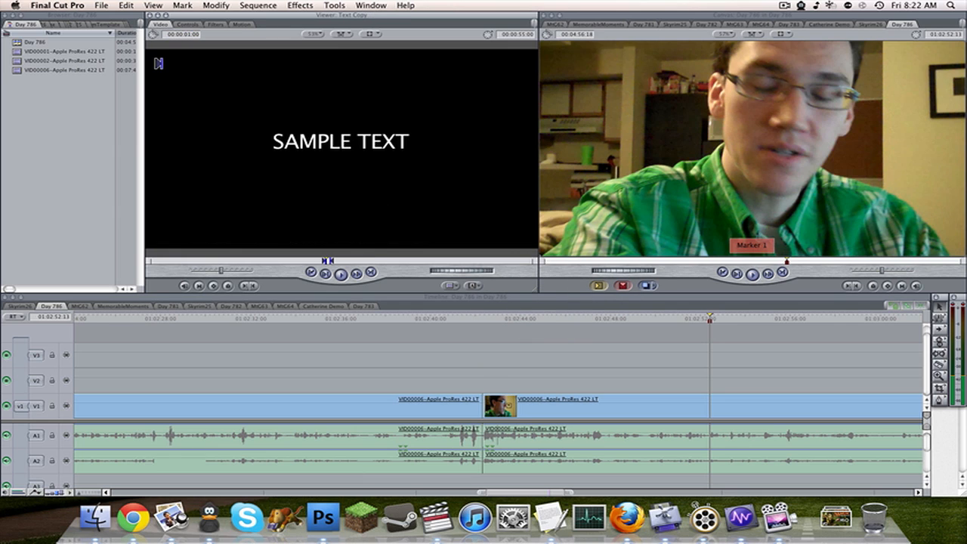
pyautogui.moveTo(287, 98); pyautogui.dragTo(721, 380)
pyautogui.press('super+equal')
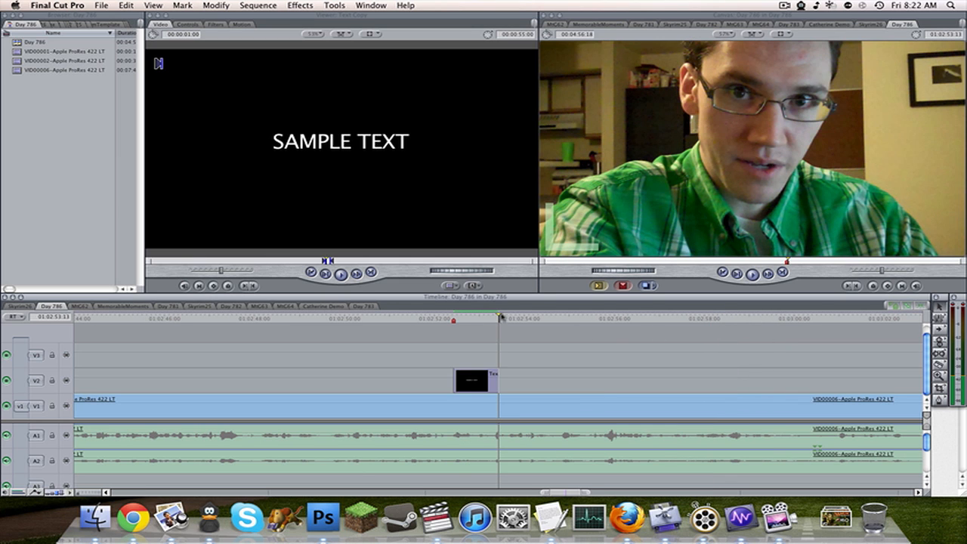
# Play back the section around the new sample text clip to check its timing, and return to the marker.
pyautogui.moveTo(501, 318); pyautogui.dragTo(459, 319)
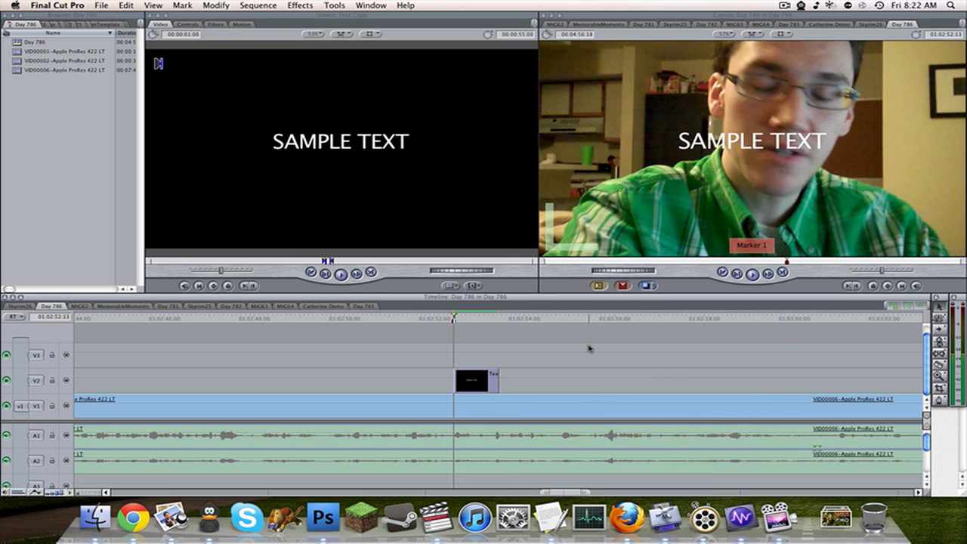
pyautogui.press('space')
pyautogui.moveTo(459, 321); pyautogui.dragTo(416, 322)
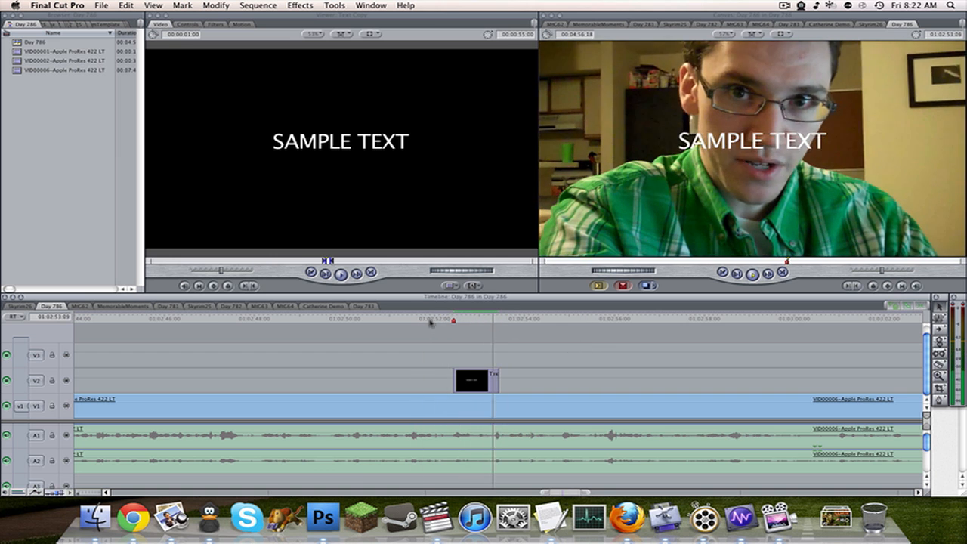
pyautogui.click(430, 322)
pyautogui.moveTo(488, 326); pyautogui.dragTo(453, 323)
# Set the text of the V2 clip at the marker to "1,000,000 views" in the RailroadGothic font.
pyautogui.doubleClick(481, 379)
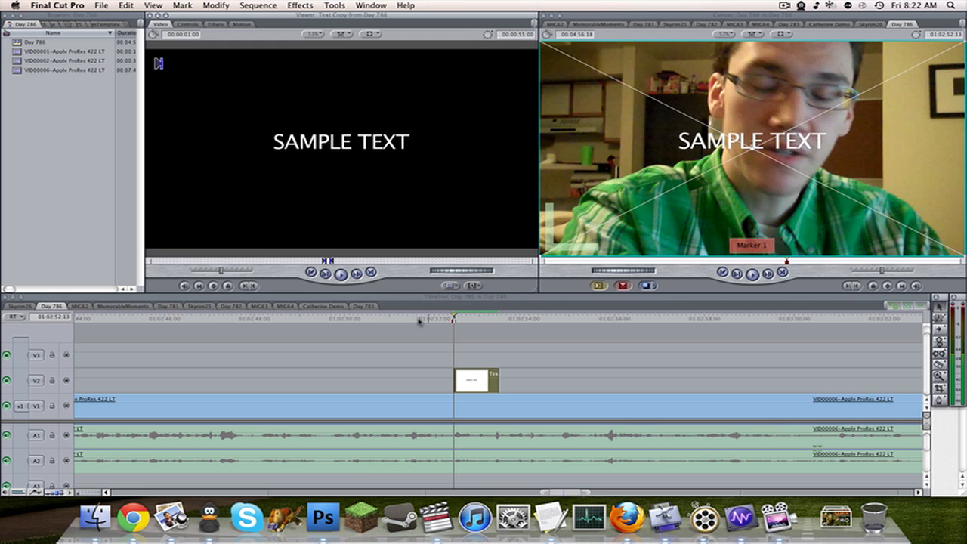
pyautogui.click(188, 24)
pyautogui.click(278, 92)
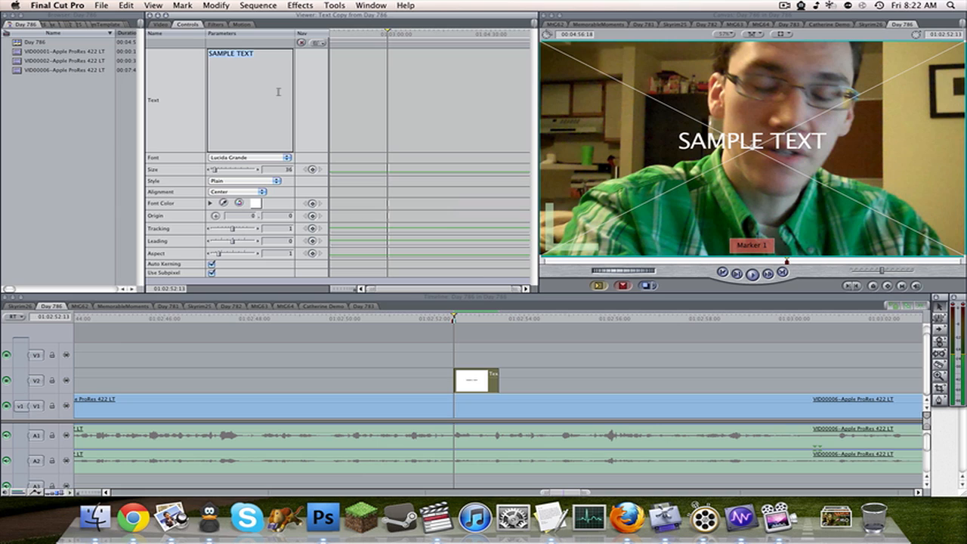
pyautogui.write('1.')
pyautogui.write('000,000 views')
pyautogui.click(287, 157)
pyautogui.scroll(-10, 287, 158)
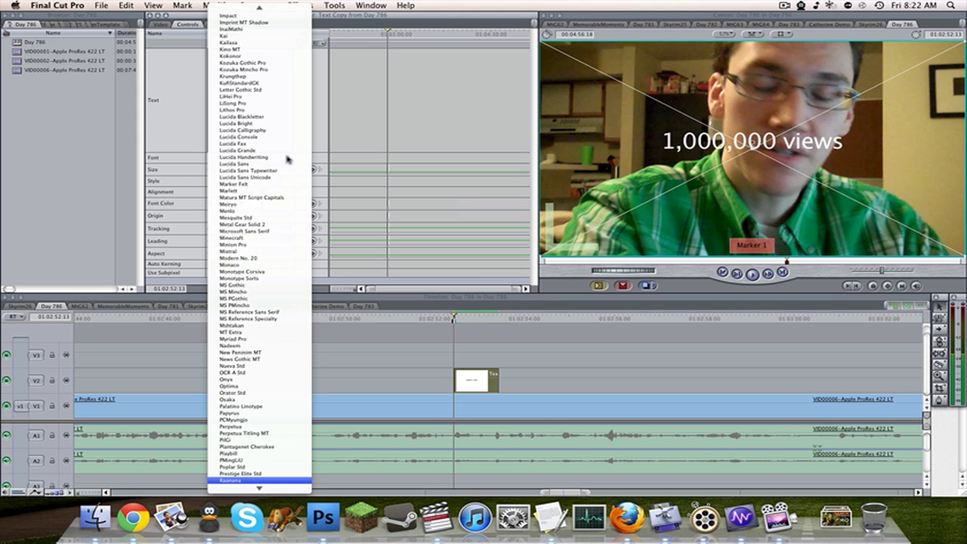
pyautogui.press('Return')
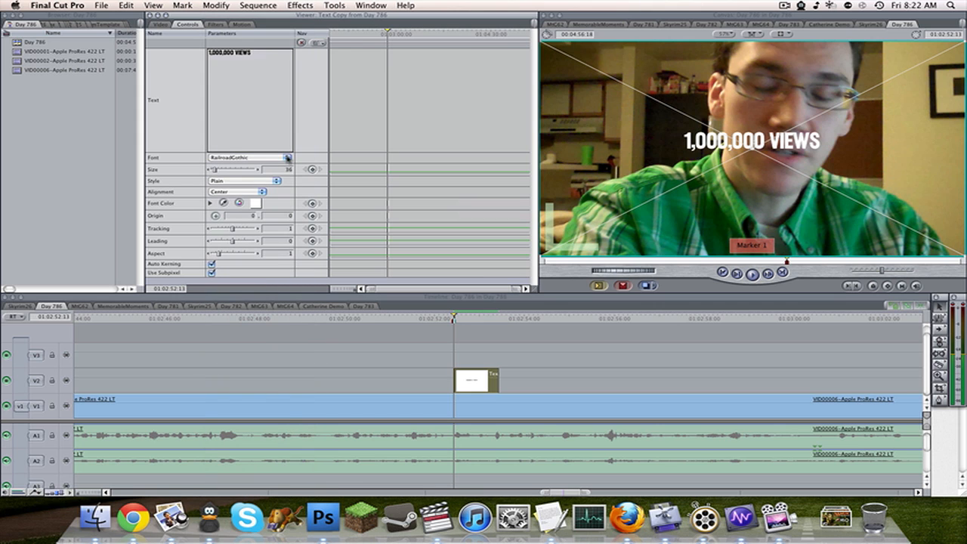
# Left-align the views text, set its horizontal origin to -630 and size to 111, and move it slightly lower in the frame.
pyautogui.click(232, 194)
pyautogui.click(231, 185)
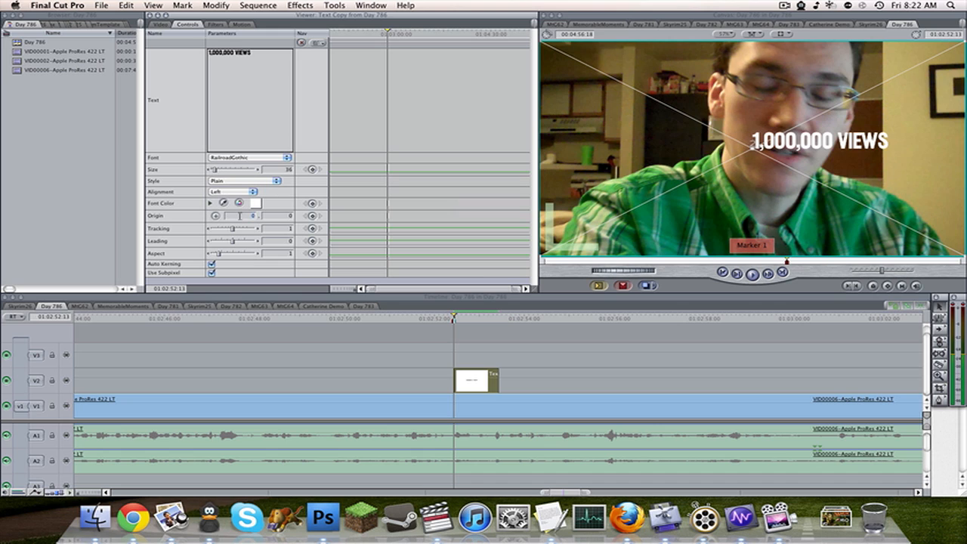
pyautogui.write('-630')
pyautogui.press('Return')
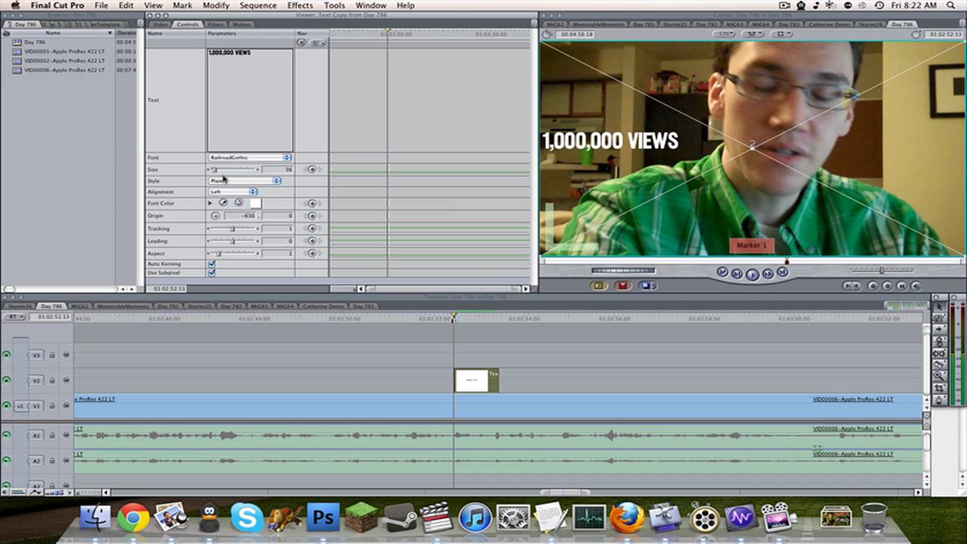
pyautogui.moveTo(228, 175); pyautogui.dragTo(228, 170)
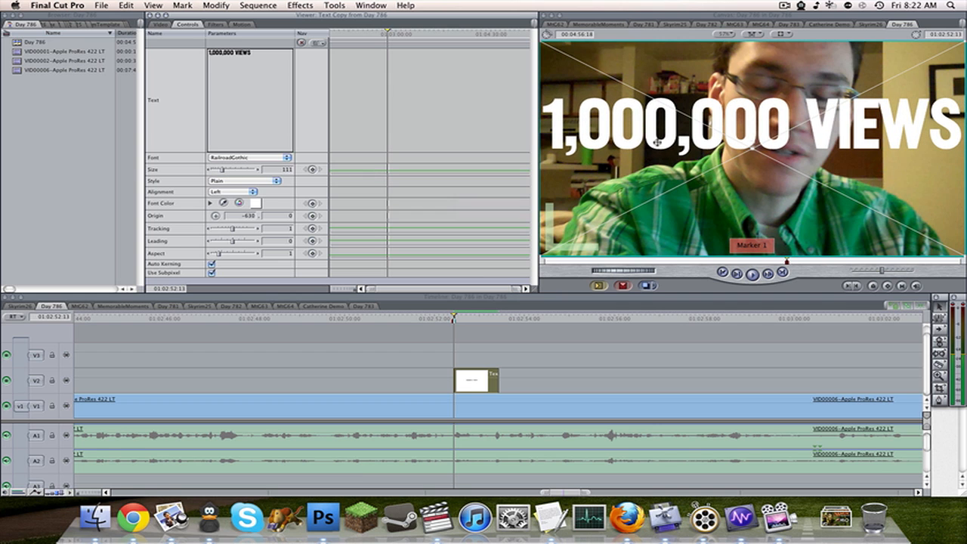
pyautogui.moveTo(655, 140); pyautogui.dragTo(659, 174)
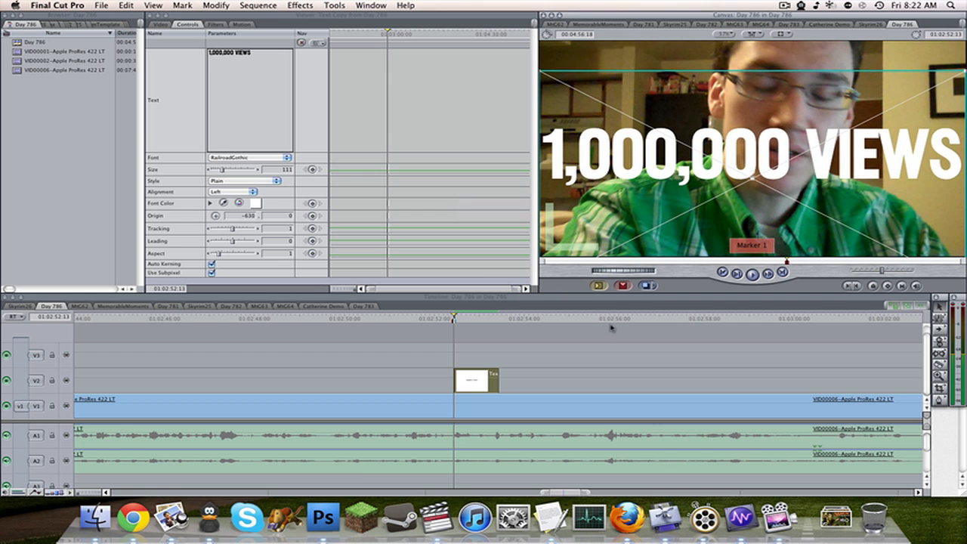
# Play back the views text and extend the end of its clip to 01:02:53:15.
pyautogui.click(571, 339)
pyautogui.press('space')
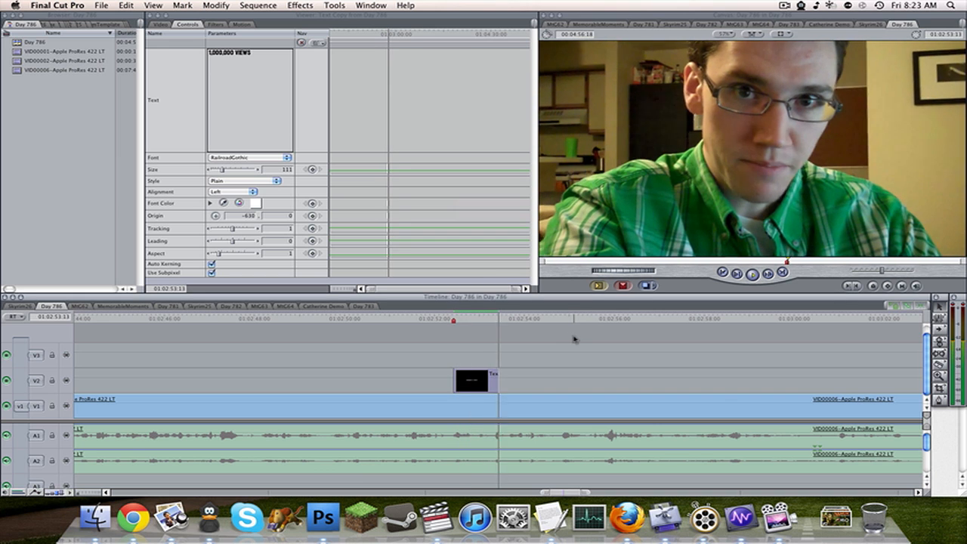
pyautogui.click(476, 319)
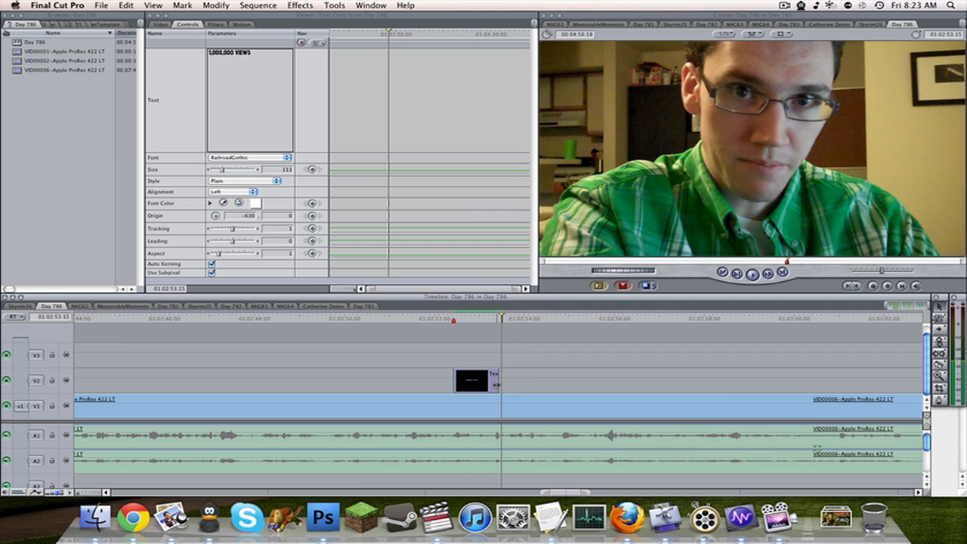
pyautogui.moveTo(499, 382); pyautogui.dragTo(505, 383)
# Split the views text clip at 01:02:52:29 and shorten the first half's text to "1,000,000".
pyautogui.moveTo(486, 318); pyautogui.dragTo(466, 318)
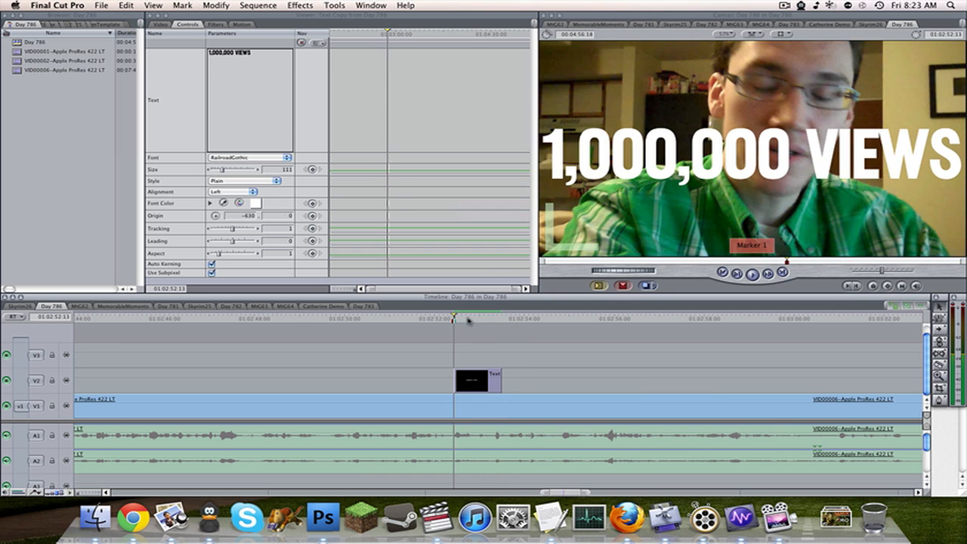
pyautogui.press('space')
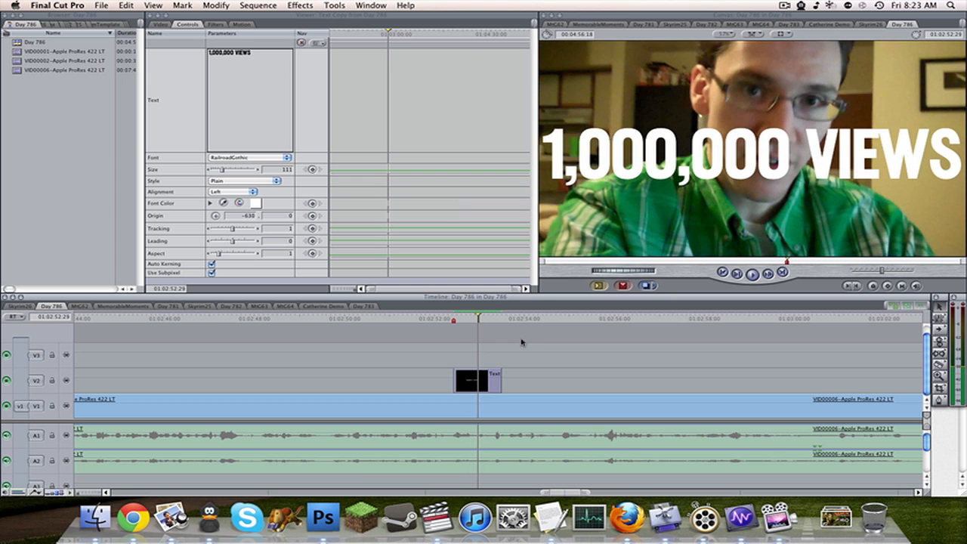
pyautogui.press('Left')
pyautogui.click(472, 384)
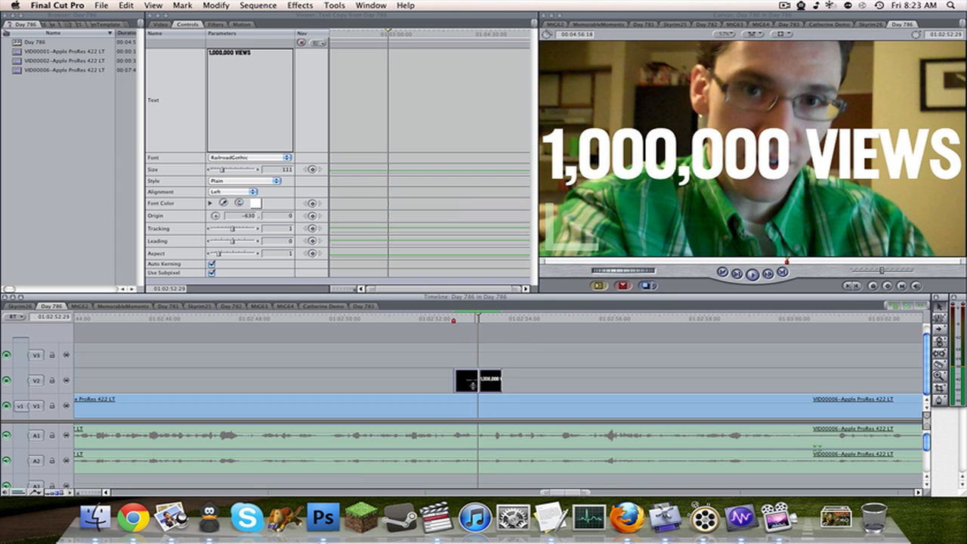
pyautogui.doubleClick(472, 385)
pyautogui.click(196, 27)
pyautogui.click(250, 63)
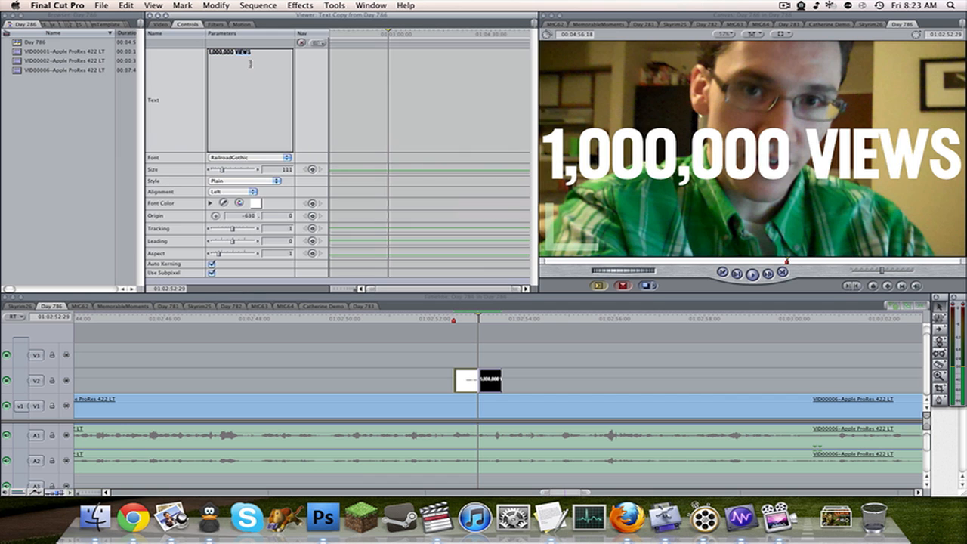
pyautogui.press('BackSpace')
pyautogui.press('BackSpace')
pyautogui.press('BackSpace')
pyautogui.press('BackSpace')
pyautogui.press('BackSpace')
pyautogui.press('BackSpace')
# Play back the two text clips and return to the start with the whole sequence fitted in the timeline.
pyautogui.click(529, 337)
pyautogui.moveTo(442, 317); pyautogui.dragTo(410, 318)
pyautogui.press('space')
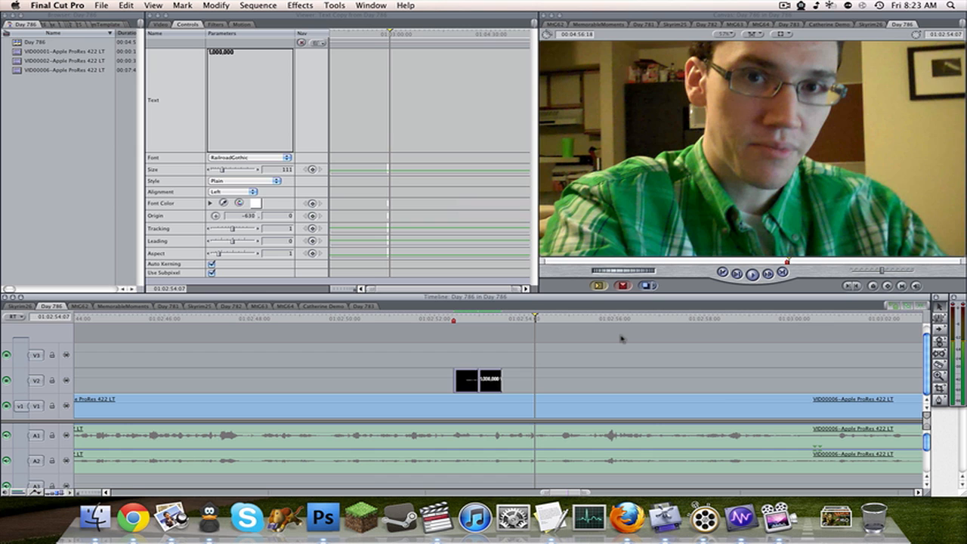
pyautogui.press('Home')
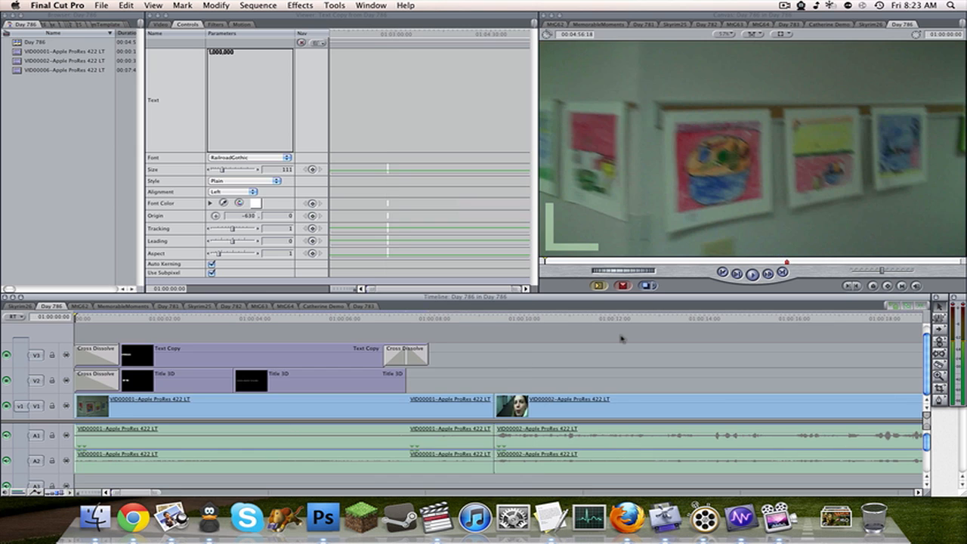
pyautogui.hotkey('shift', 'z')
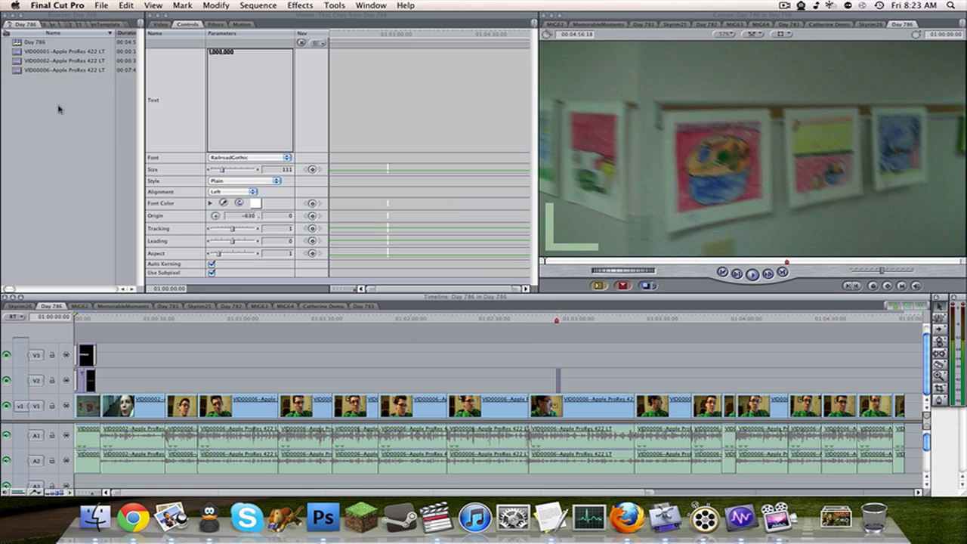
pyautogui.click(39, 44)
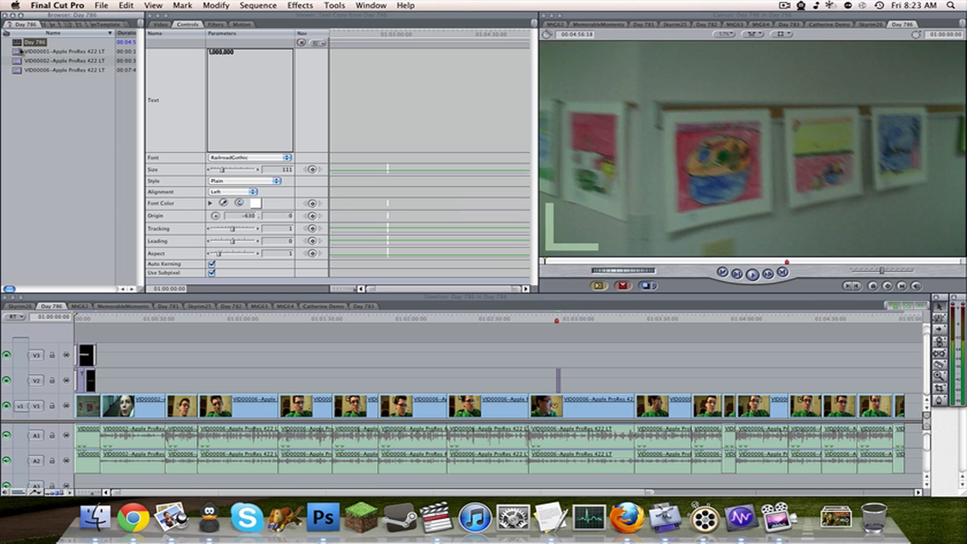
pyautogui.rightClick(32, 48)
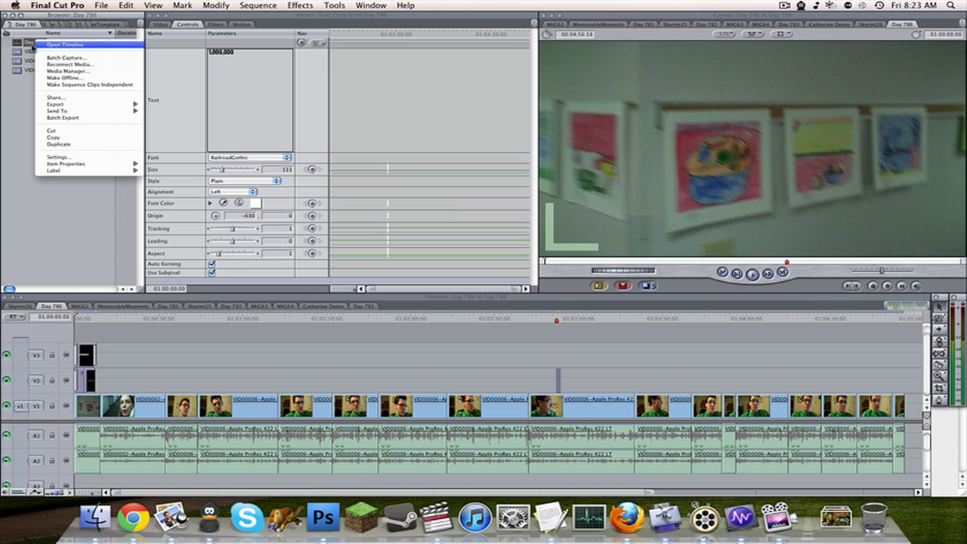
pyautogui.moveTo(89, 112)
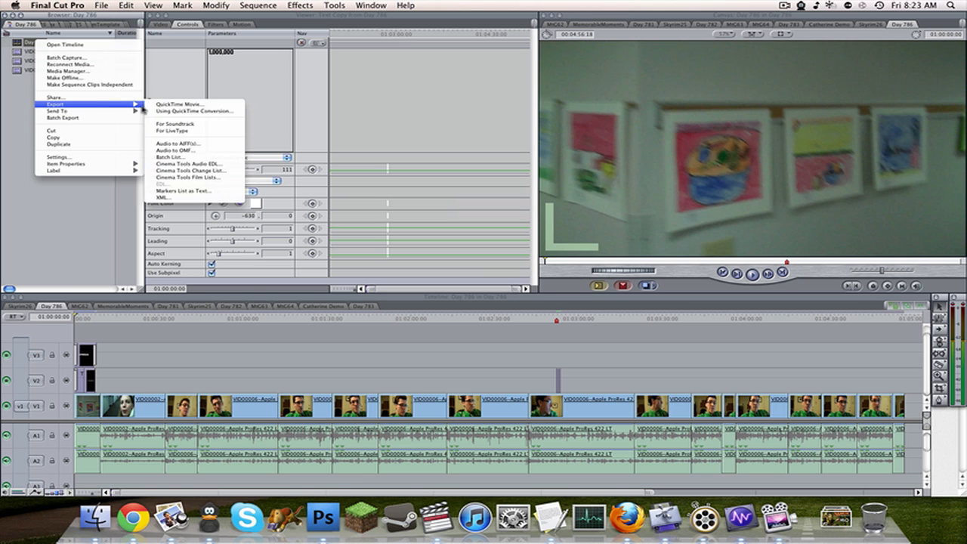
pyautogui.click(210, 112)
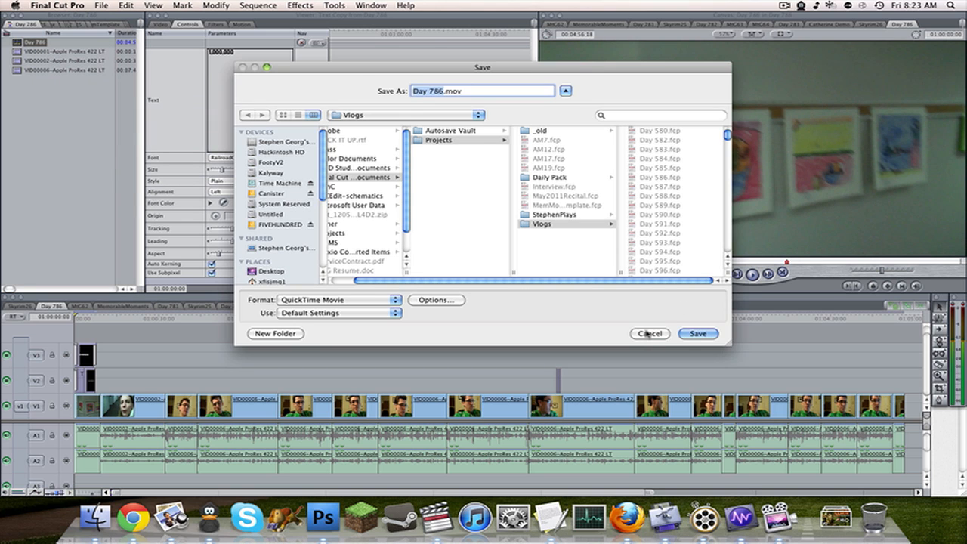
pyautogui.click(650, 333)
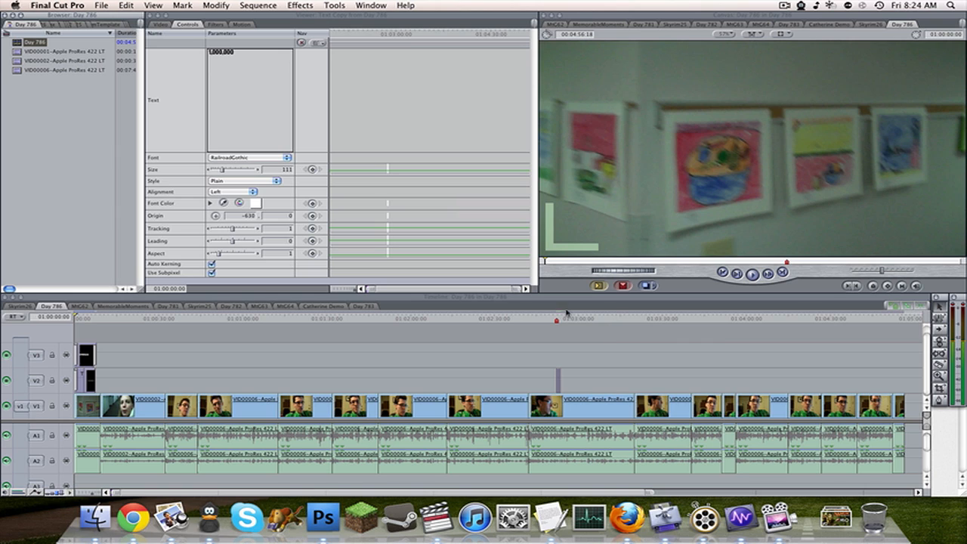
# Send the Day 786 sequence to Compressor and bring up its settings and destinations.
pyautogui.rightClick(35, 43)
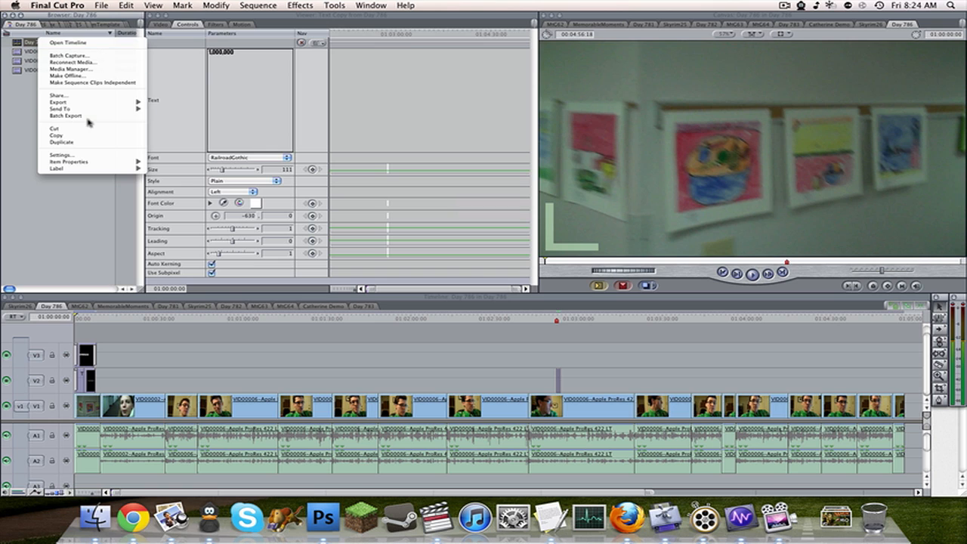
pyautogui.moveTo(91, 110)
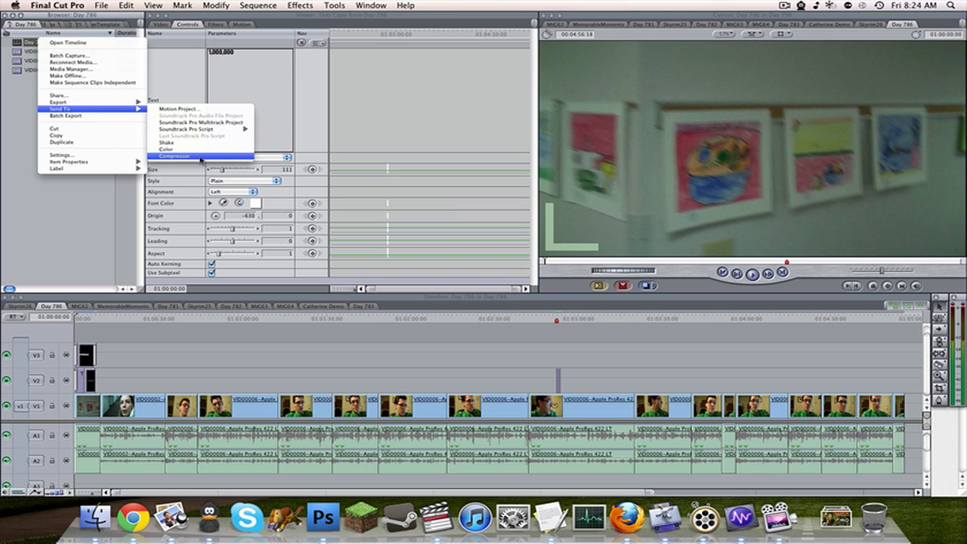
pyautogui.click(201, 156)
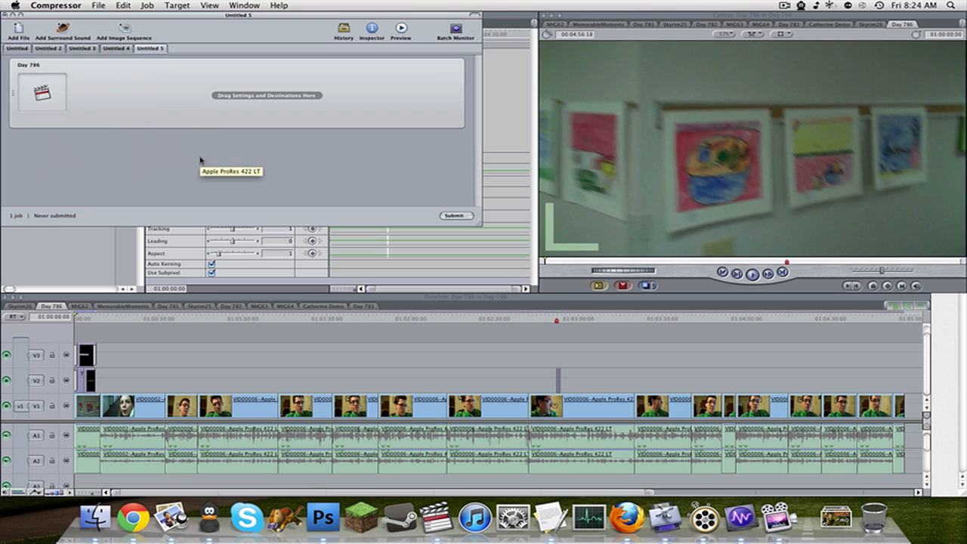
pyautogui.click(664, 518)
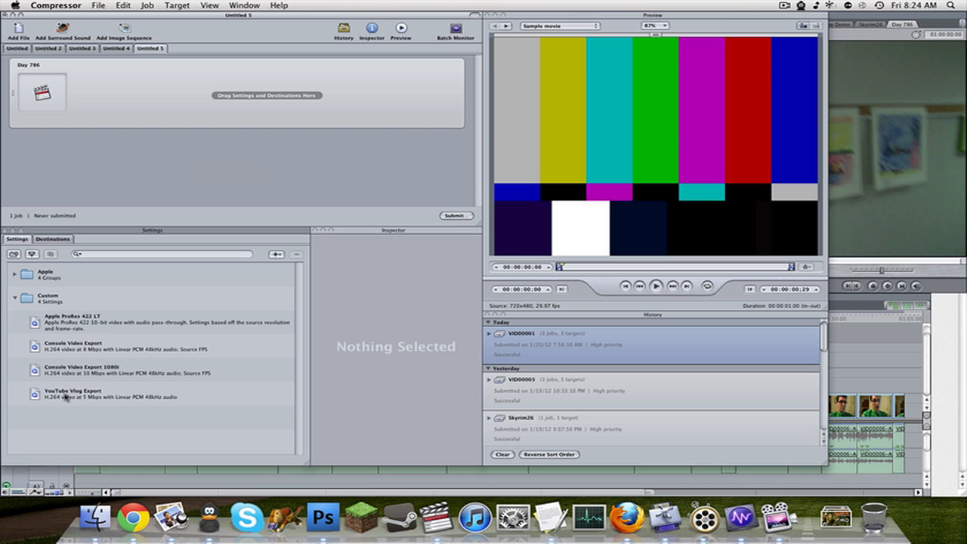
# Apply the YouTube Vlog Export setting and the Vlog Videos destination to the Day 786 job.
pyautogui.moveTo(73, 395); pyautogui.dragTo(203, 107)
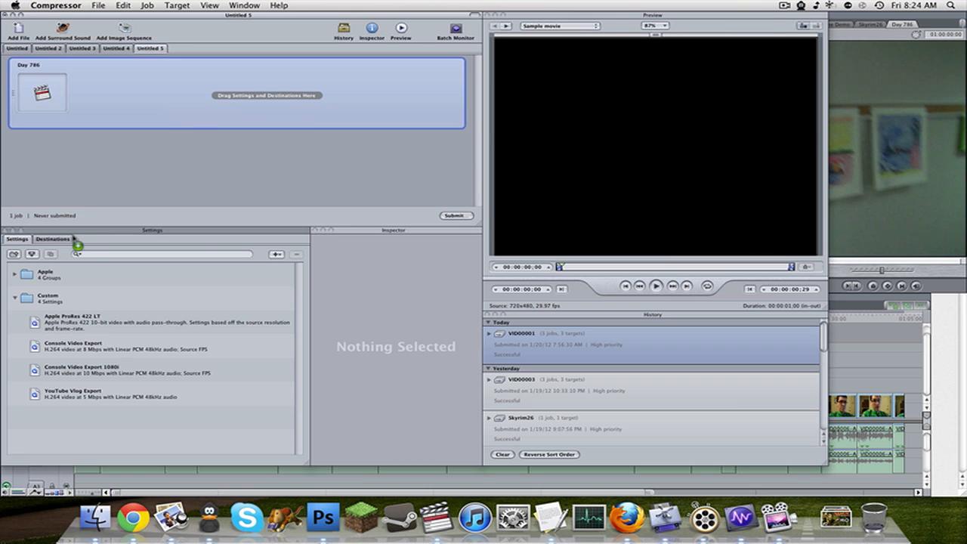
pyautogui.click(64, 239)
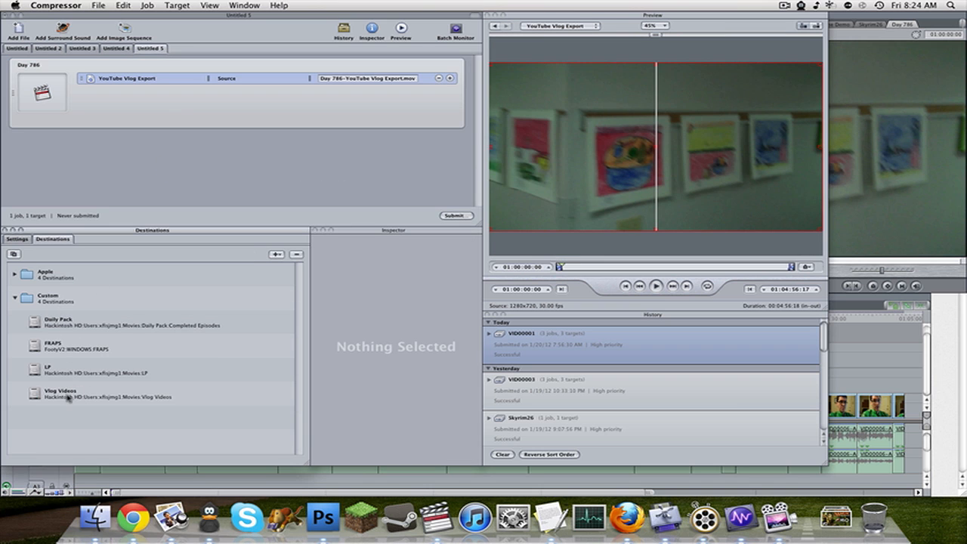
pyautogui.moveTo(69, 396); pyautogui.dragTo(231, 78)
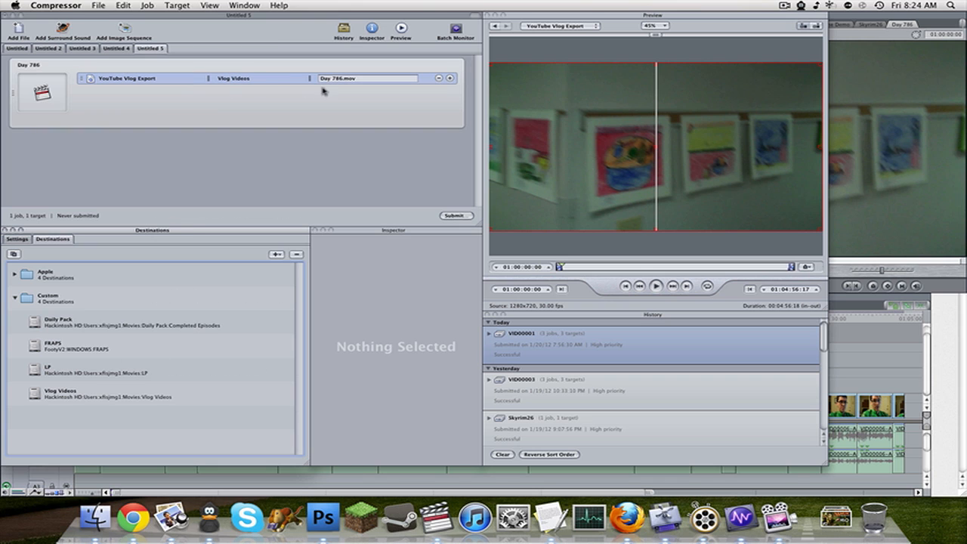
# Rename the job's output file as "Day 786 - 1000000 Views.mov".
pyautogui.click(343, 78)
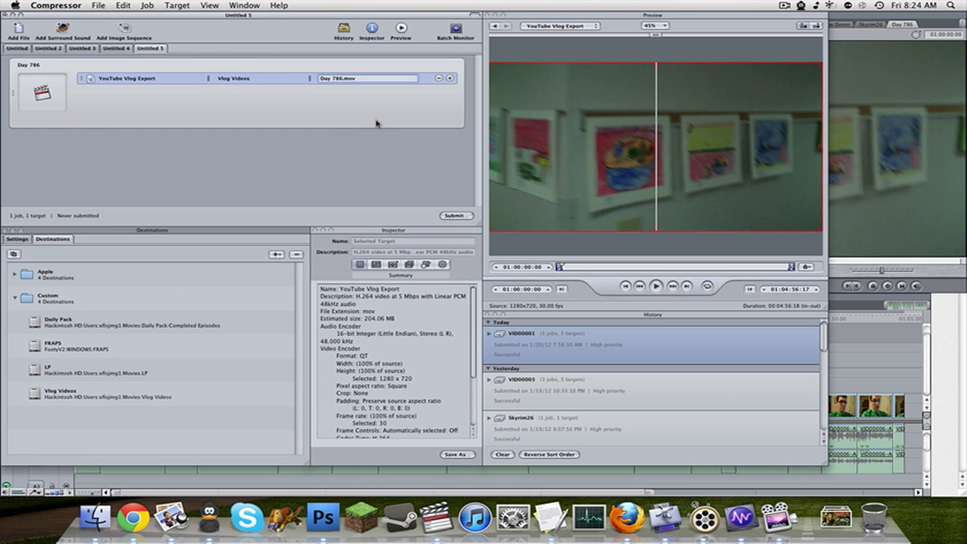
pyautogui.write('- 1000000 Views')
pyautogui.press('Return')
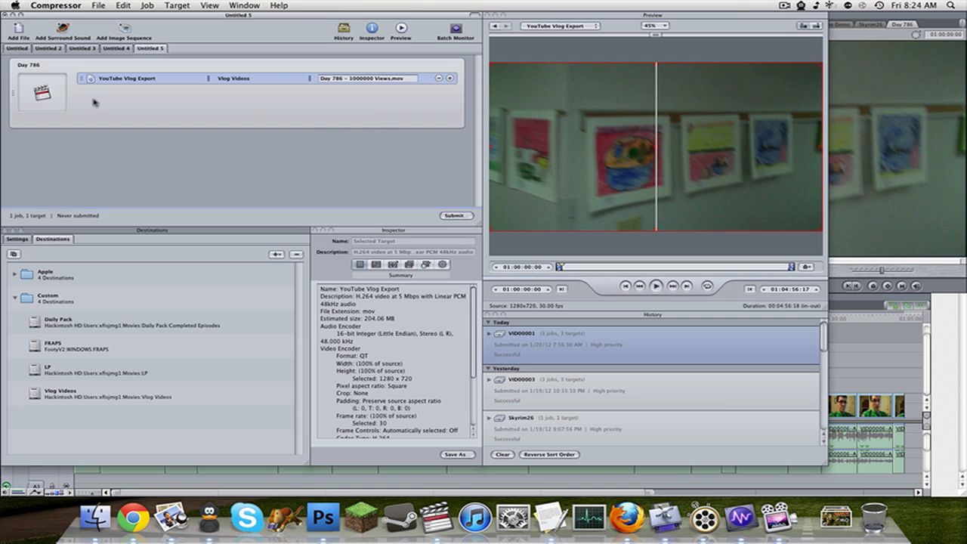
# Submit the batch to the This Computer cluster with high priority and expand its entry in Batch Monitor.
pyautogui.click(461, 216)
pyautogui.click(223, 37)
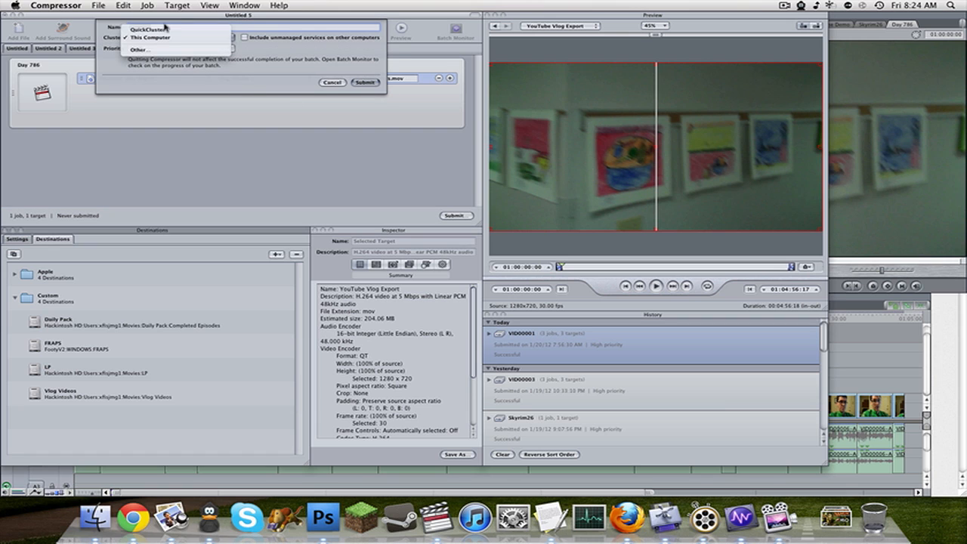
pyautogui.click(259, 67)
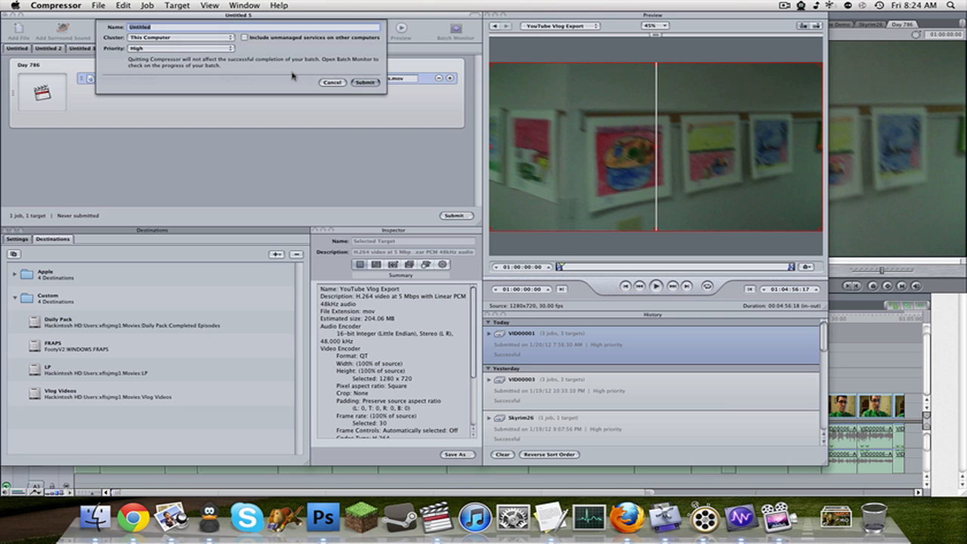
pyautogui.click(231, 38)
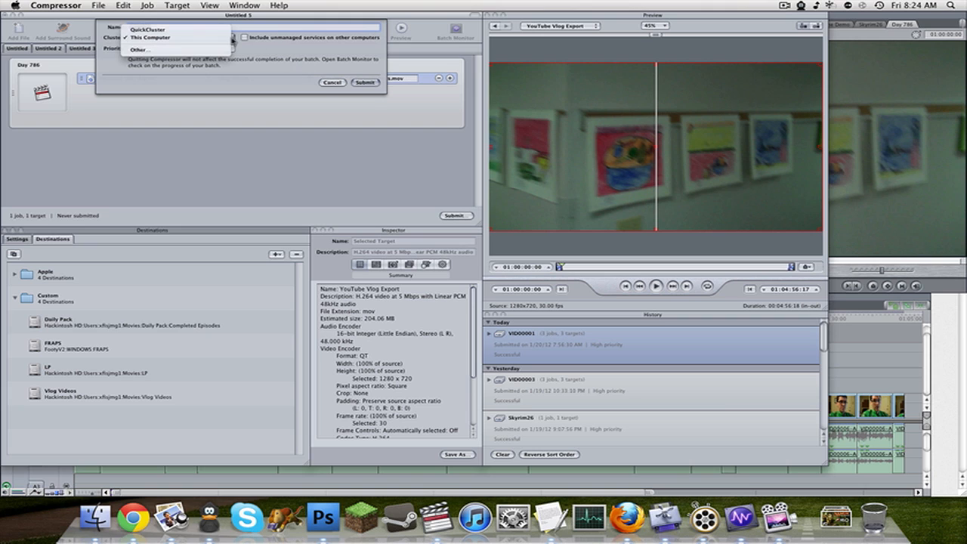
pyautogui.click(278, 51)
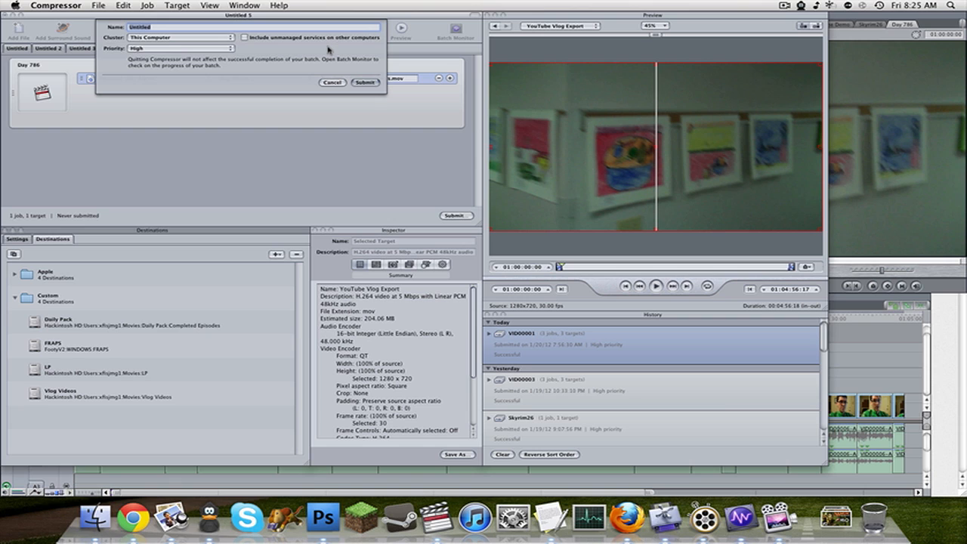
pyautogui.click(223, 39)
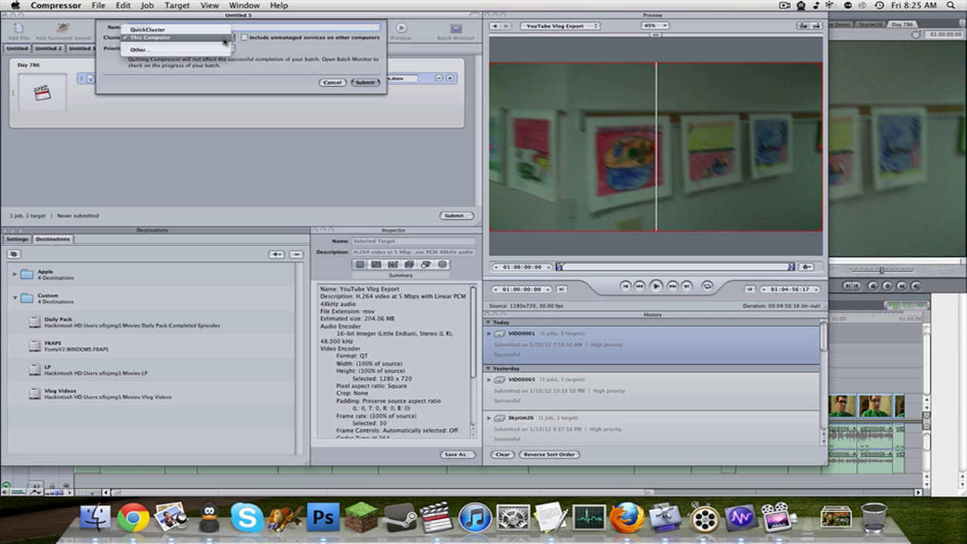
pyautogui.click(224, 39)
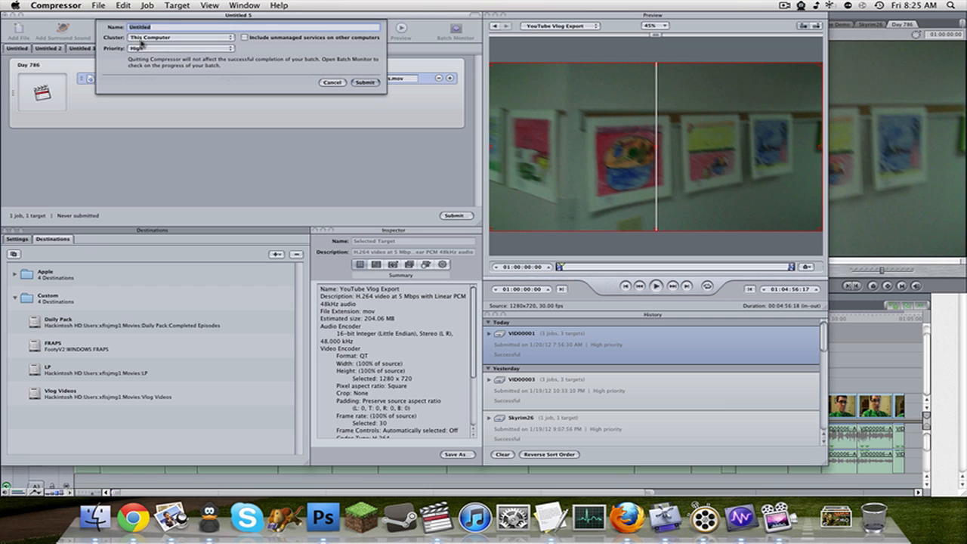
pyautogui.click(367, 82)
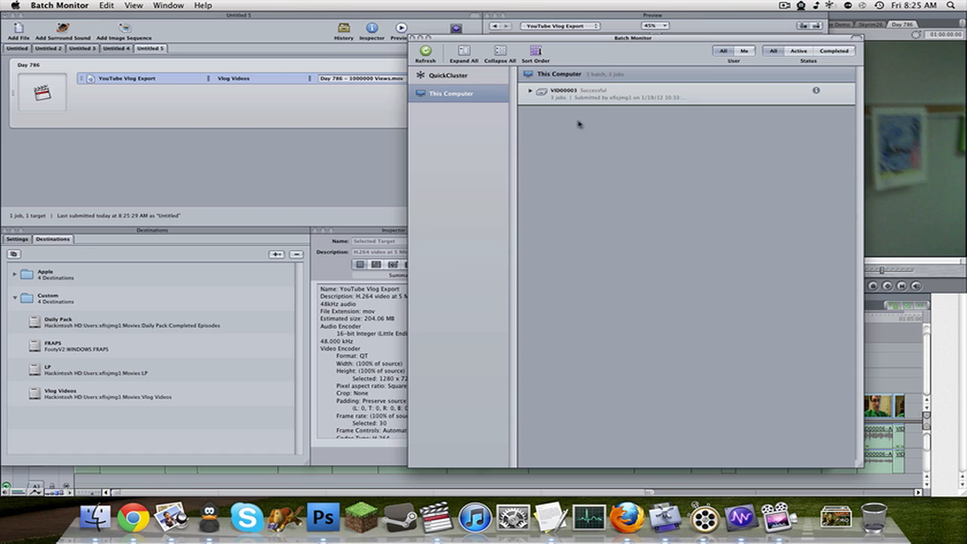
pyautogui.click(530, 90)
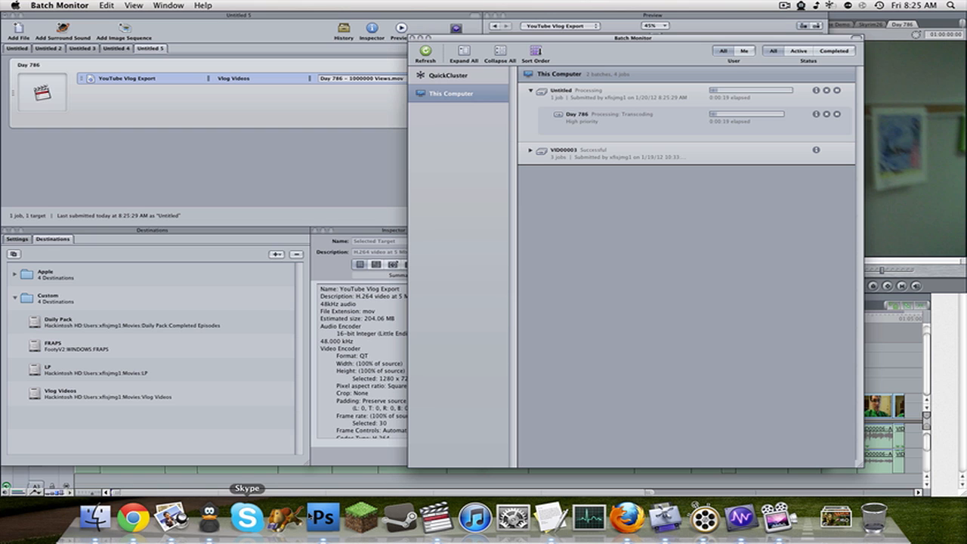
# Switch back to Final Cut Pro and add a marker at 01:03:04:14 in the Day 786 sequence.
pyautogui.click(437, 518)
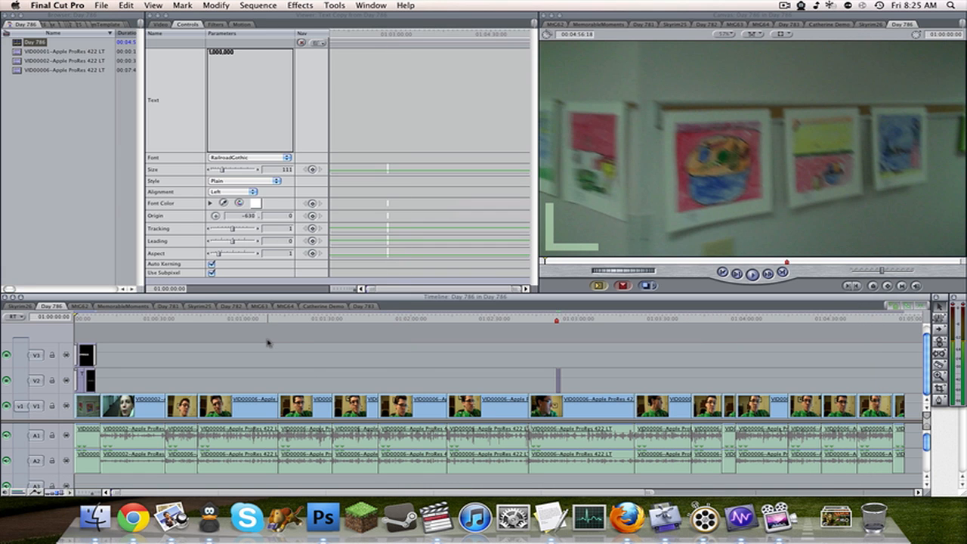
pyautogui.moveTo(385, 321)
pyautogui.mouseDown()
pyautogui.moveTo(562, 321)
pyautogui.moveTo(546, 320)
pyautogui.mouseUp()
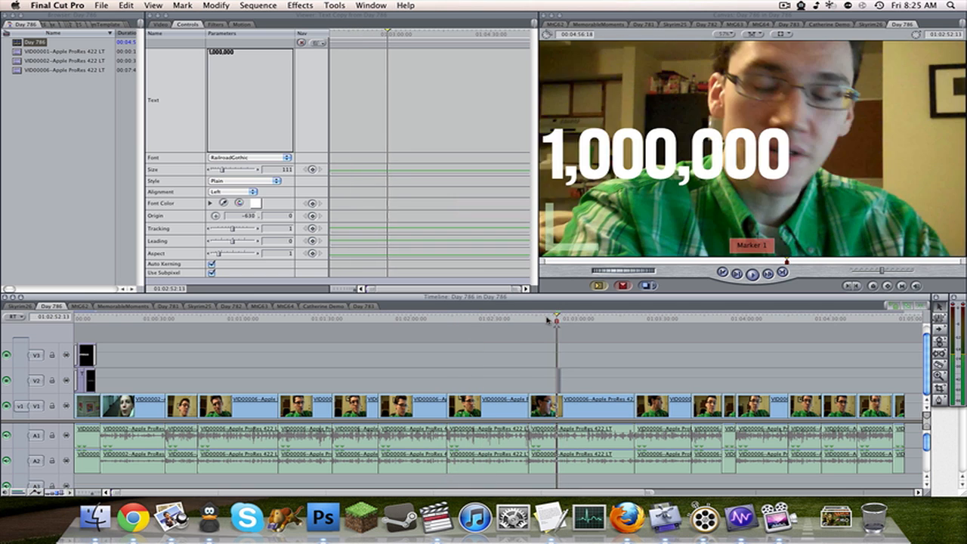
pyautogui.click(560, 321)
pyautogui.click(581, 321)
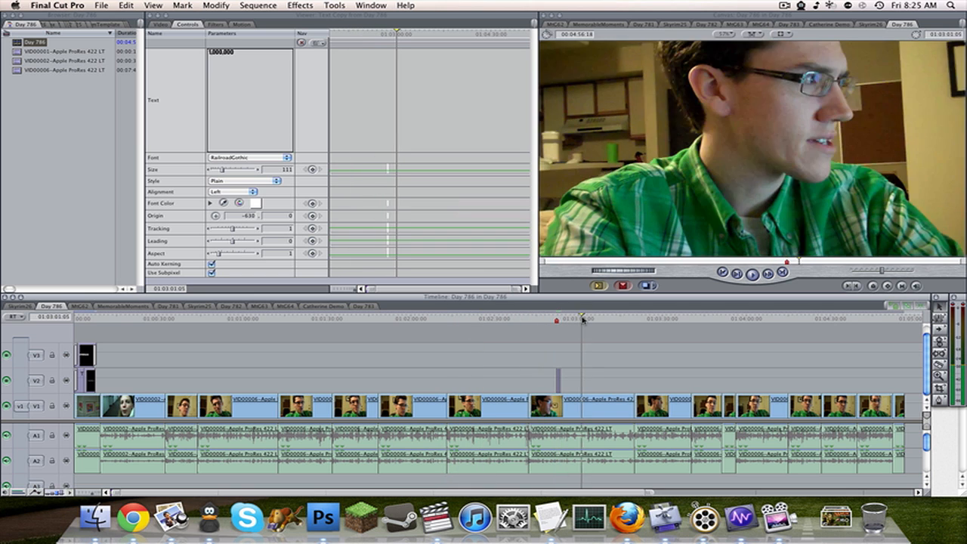
pyautogui.click(544, 322)
pyautogui.moveTo(549, 322); pyautogui.dragTo(590, 325)
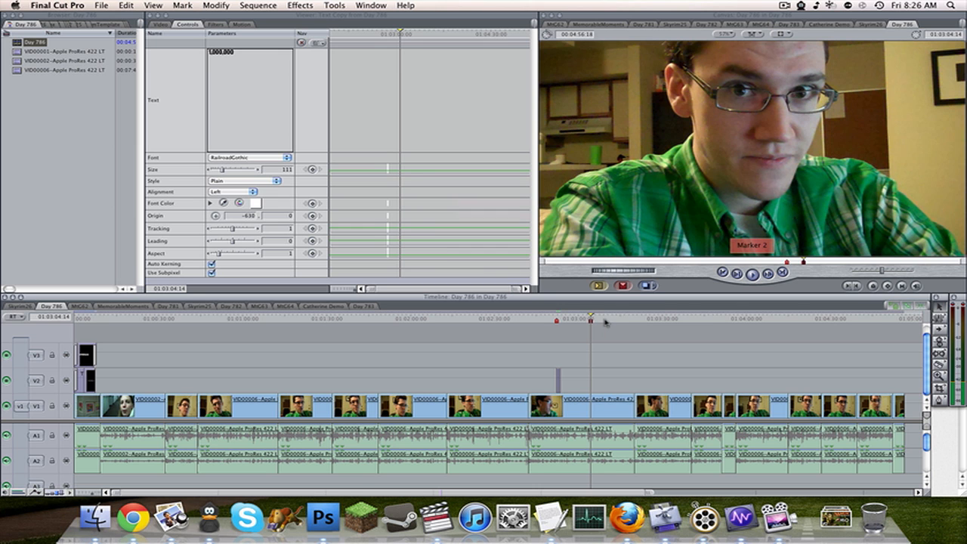
pyautogui.moveTo(606, 321)
pyautogui.mouseDown()
pyautogui.moveTo(894, 318)
pyautogui.moveTo(444, 330)
pyautogui.moveTo(169, 318)
pyautogui.moveTo(621, 325)
pyautogui.mouseUp()
# Export the current frame with QuickTime Conversion as a still image named Day 786 in the Downloads folder.
pyautogui.rightClick(36, 44)
pyautogui.moveTo(127, 104)
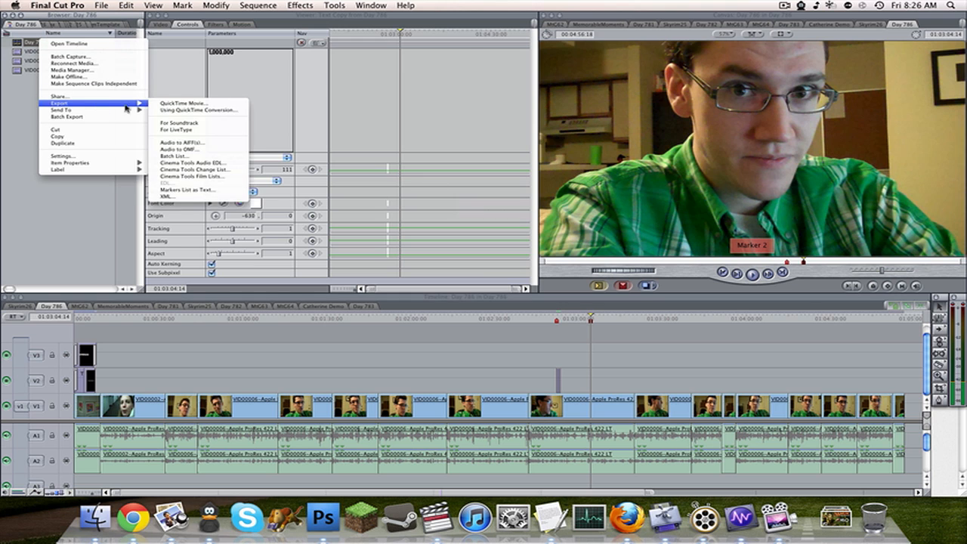
pyautogui.click(197, 110)
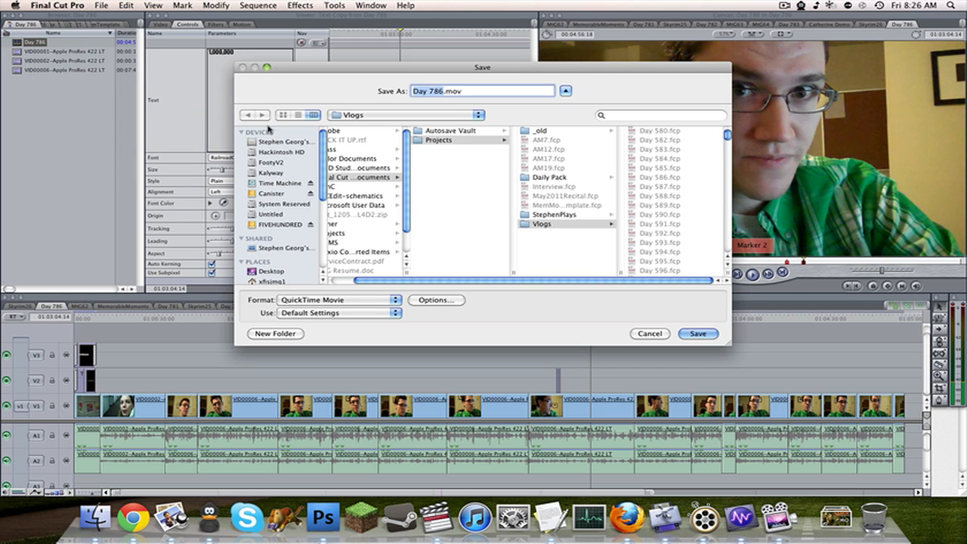
pyautogui.scroll(-3, 287, 217)
pyautogui.click(277, 240)
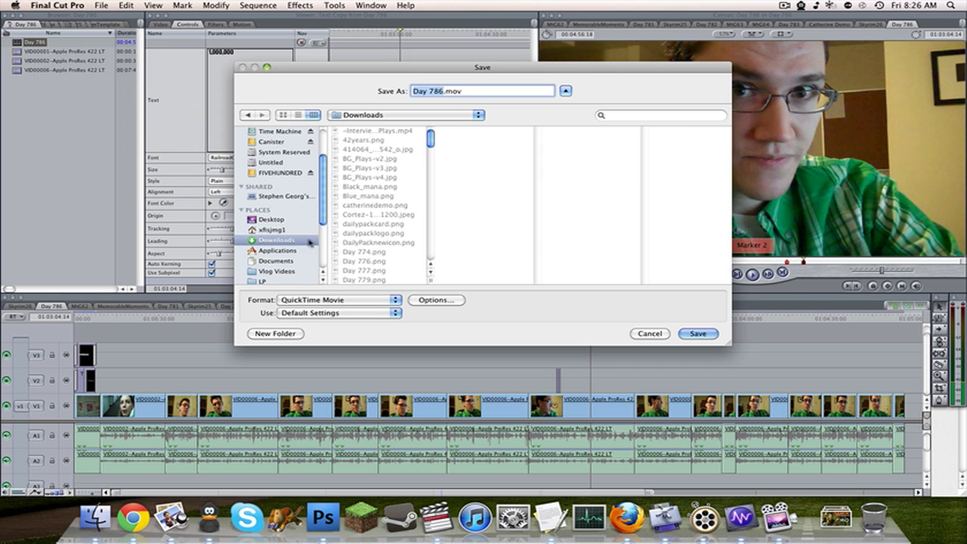
pyautogui.click(397, 299)
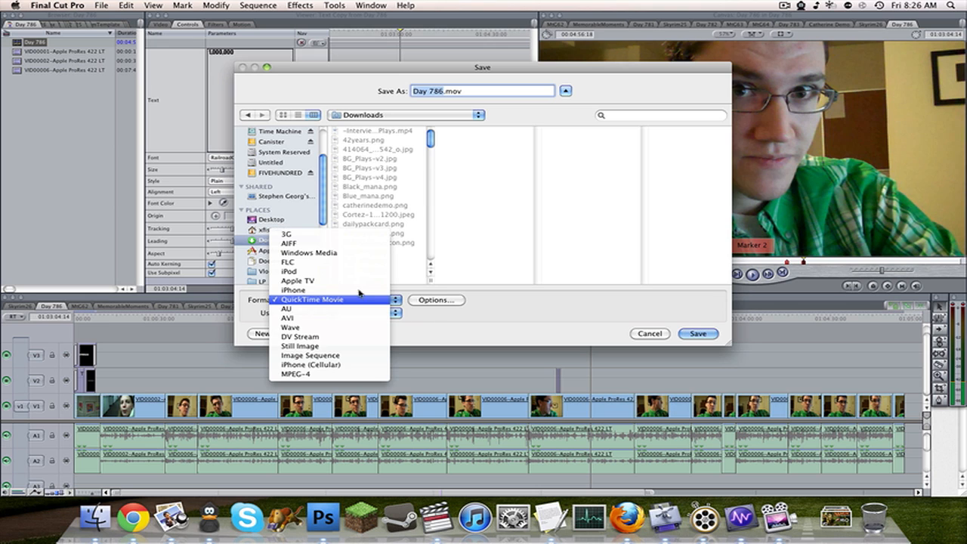
pyautogui.click(355, 344)
pyautogui.click(698, 333)
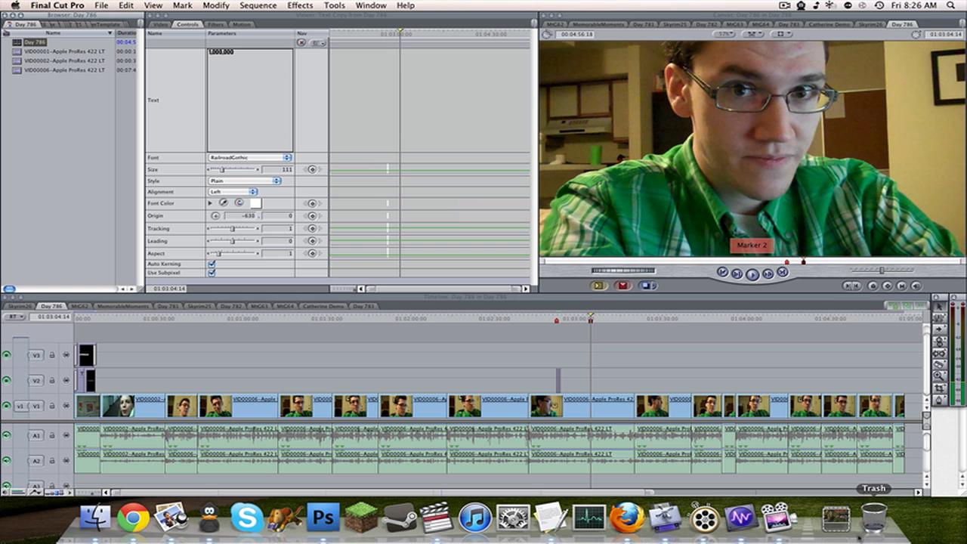
# Open the exported Day 786.png in Photoshop and duplicate its background layer.
pyautogui.moveTo(830, 491); pyautogui.dragTo(333, 517)
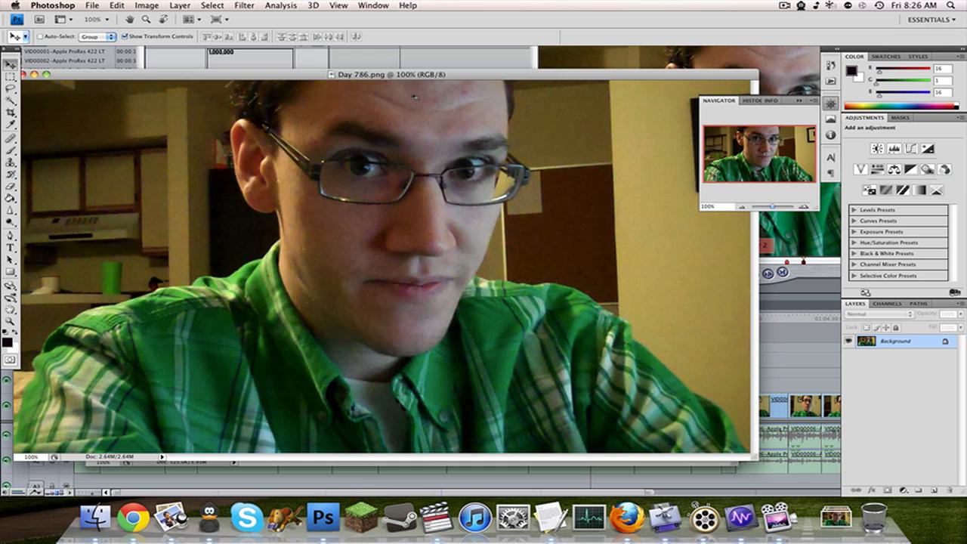
pyautogui.press('super+j')
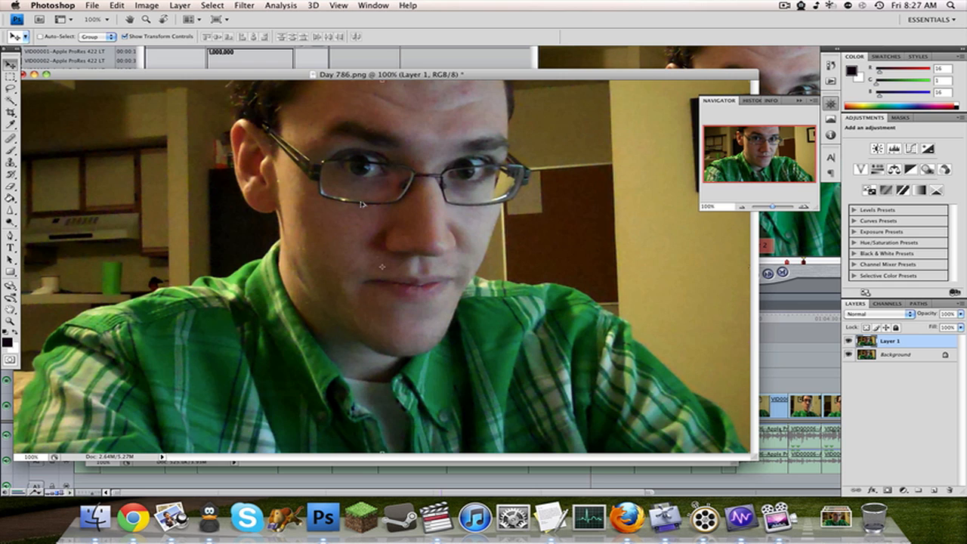
# Set the canvas size to 640 by 360 pixels and accept the clipping.
pyautogui.press('super+alt+c')
pyautogui.click(546, 278)
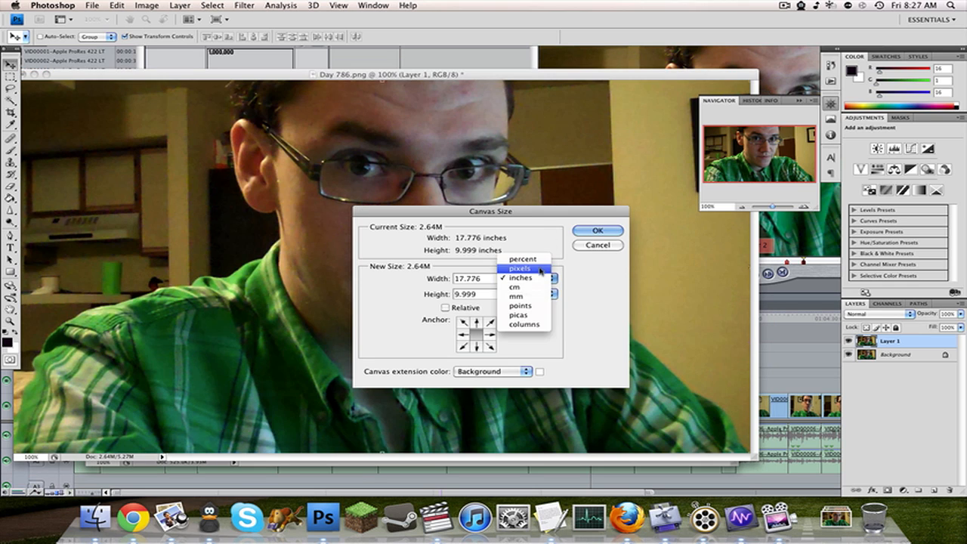
pyautogui.click(541, 269)
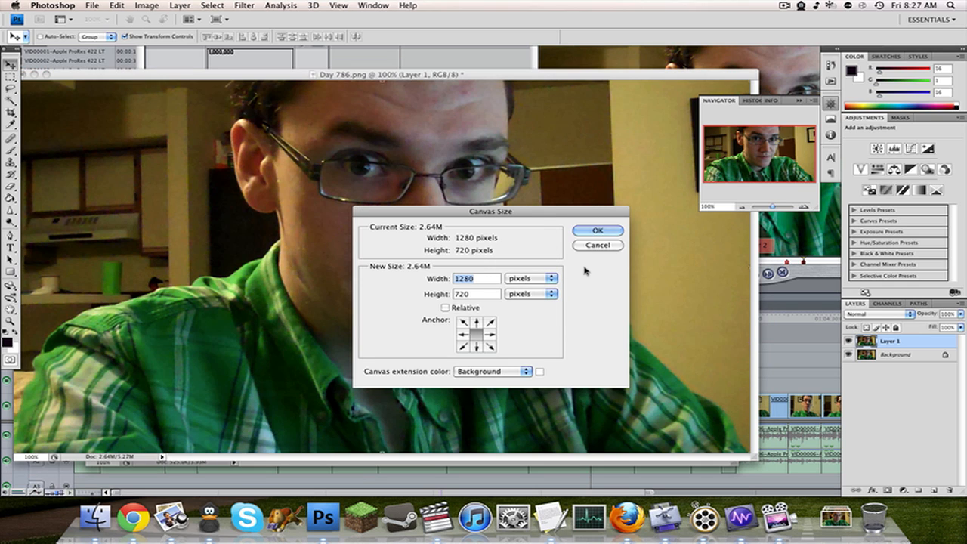
pyautogui.write('600')
pyautogui.press('BackSpace')
pyautogui.press('BackSpace')
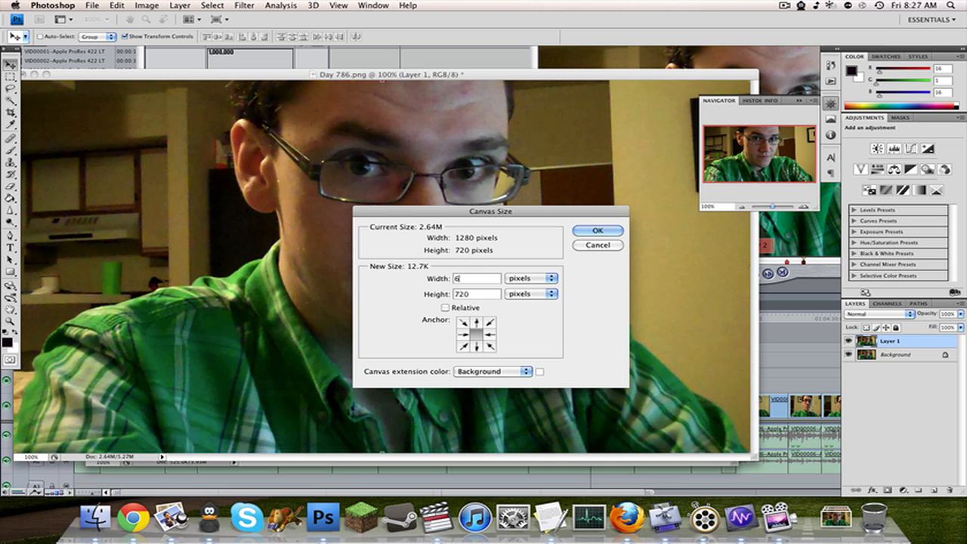
pyautogui.write('40')
pyautogui.press('Tab')
pyautogui.write('360')
pyautogui.press('Return')
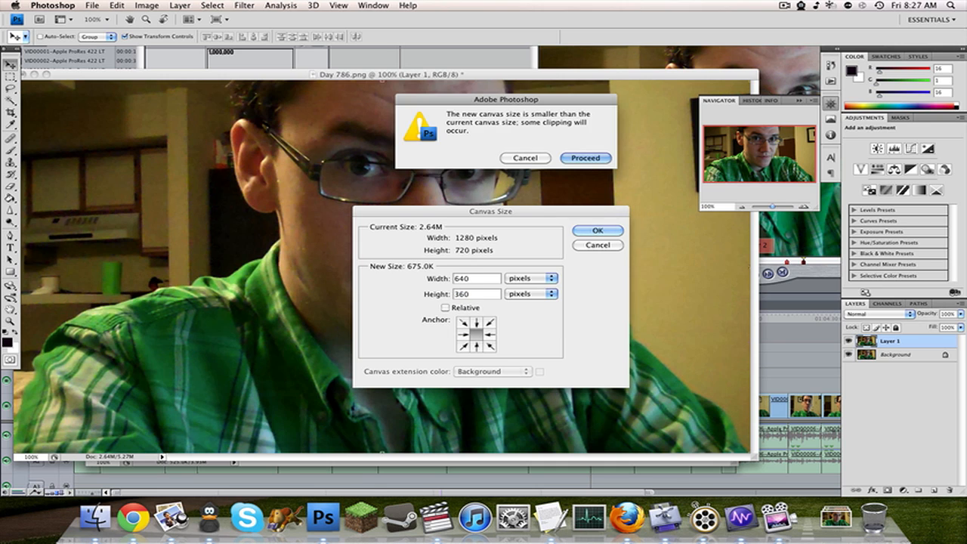
pyautogui.press('Return')
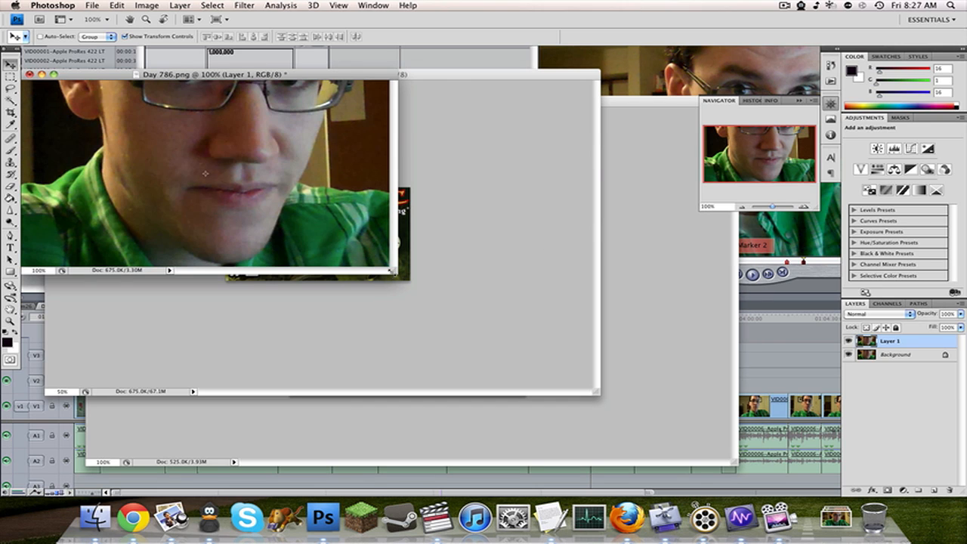
# Enlarge the document window and scale Layer 1 proportionally about its center to about 63.7%.
pyautogui.moveTo(392, 271); pyautogui.dragTo(816, 492)
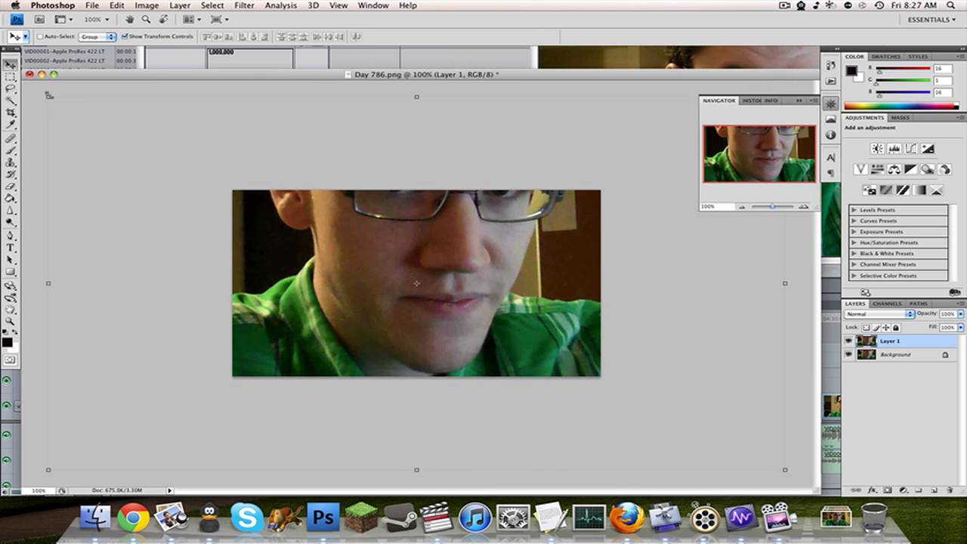
pyautogui.moveTo(49, 96); pyautogui.dragTo(113, 130)
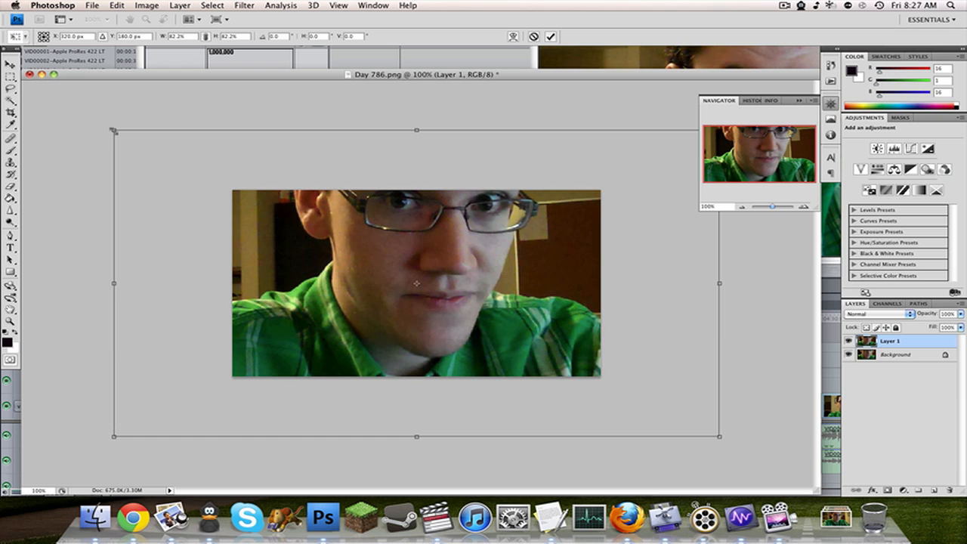
pyautogui.moveTo(113, 130); pyautogui.dragTo(188, 154)
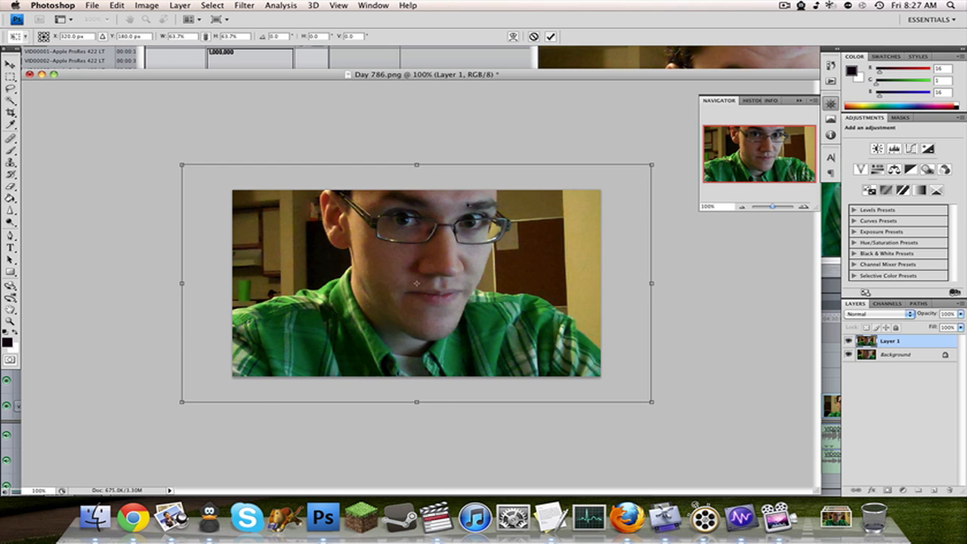
# Reposition the scaled photo at about X 347 px, Y 229 px with its upper edge on the canvas edge, and commit the transform.
pyautogui.moveTo(416, 283); pyautogui.dragTo(416, 302)
pyautogui.moveTo(468, 223); pyautogui.dragTo(468, 225)
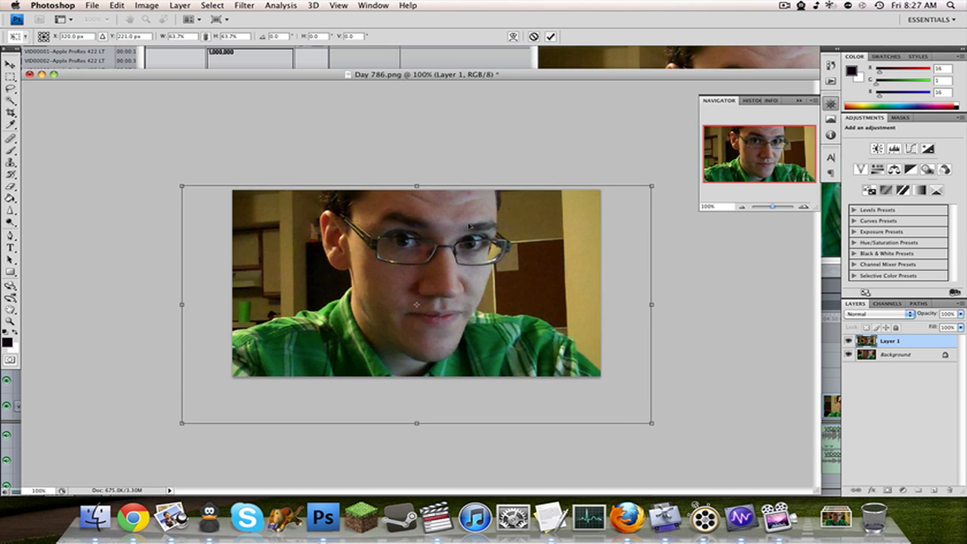
pyautogui.moveTo(416, 305); pyautogui.dragTo(416, 309)
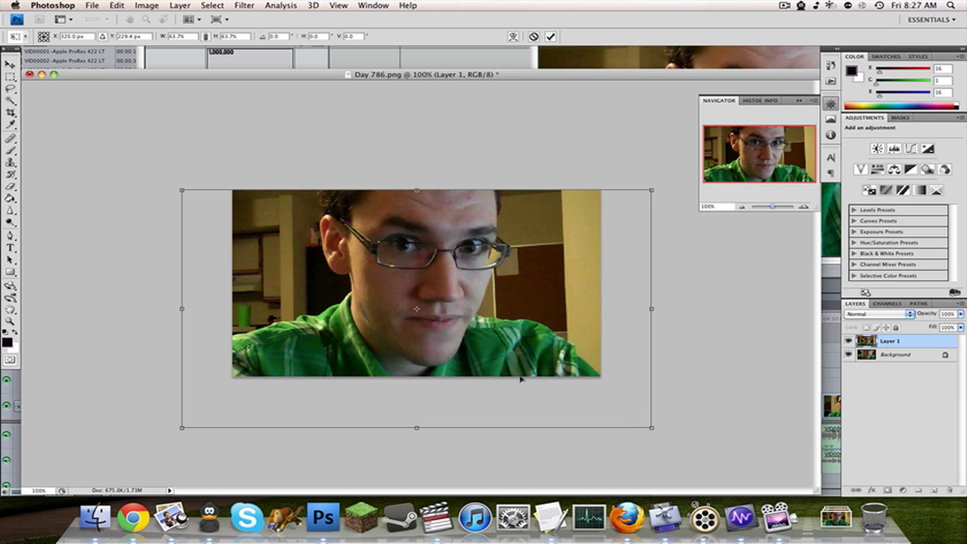
pyautogui.moveTo(556, 336); pyautogui.dragTo(506, 335)
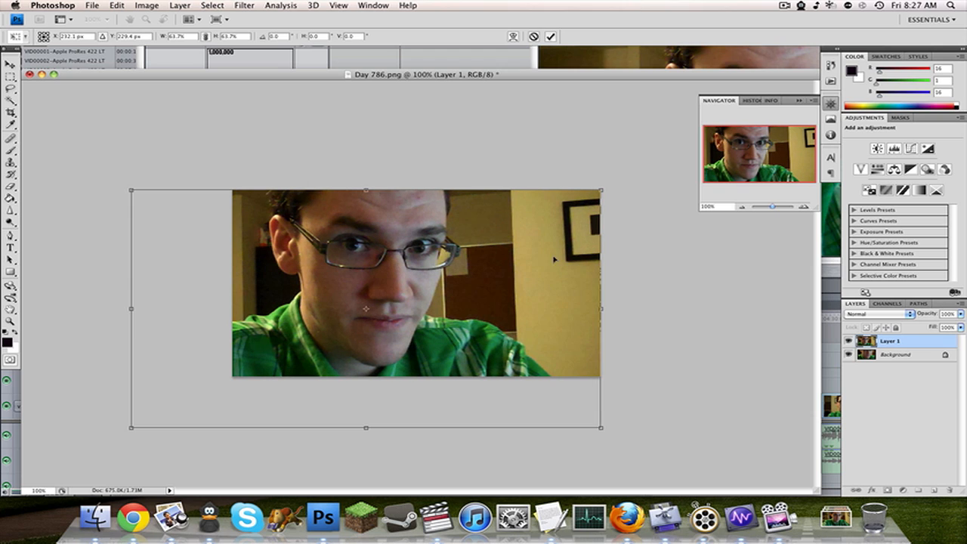
pyautogui.moveTo(460, 276); pyautogui.dragTo(518, 269)
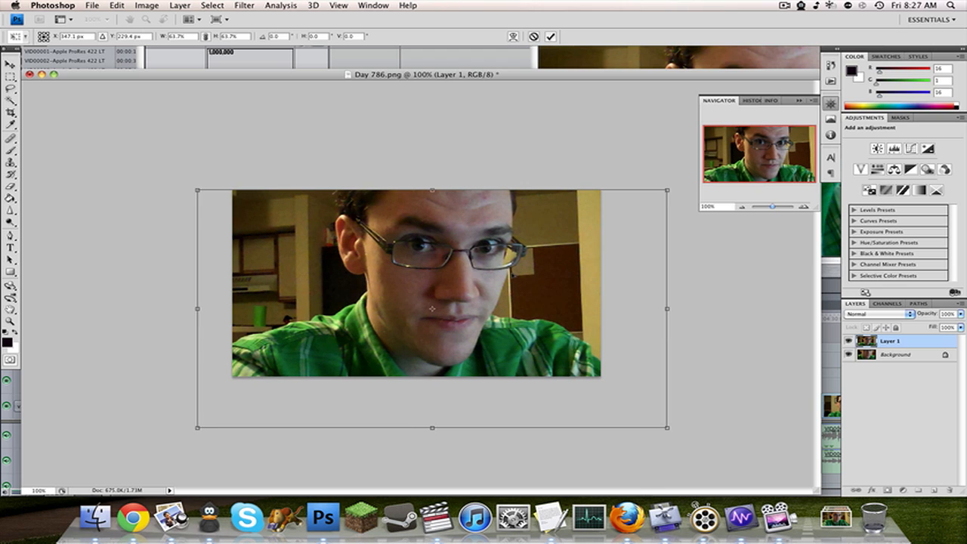
pyautogui.press('Return')
# Start a text layer over the photo and enter "ONE MILLION".
pyautogui.press('t')
pyautogui.click(268, 306)
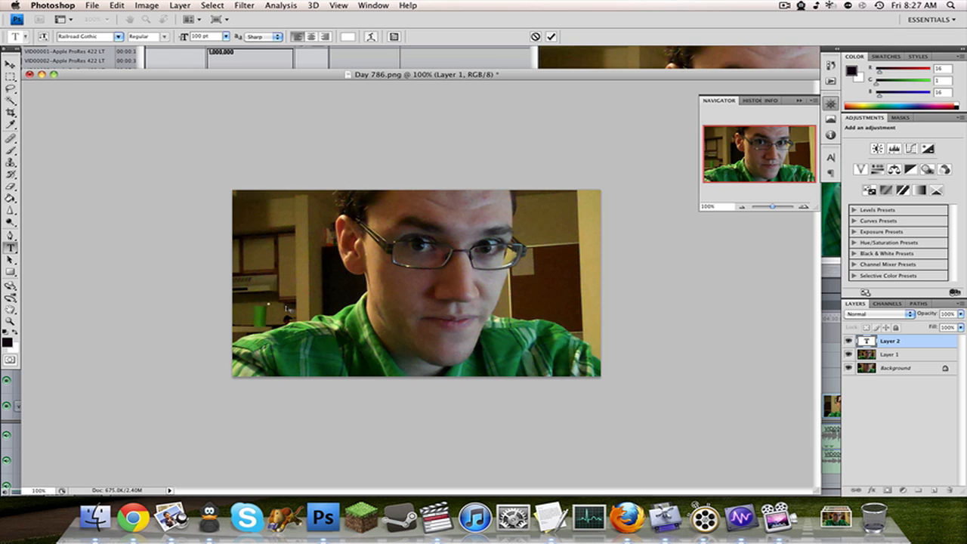
pyautogui.write('ONE MILLION')
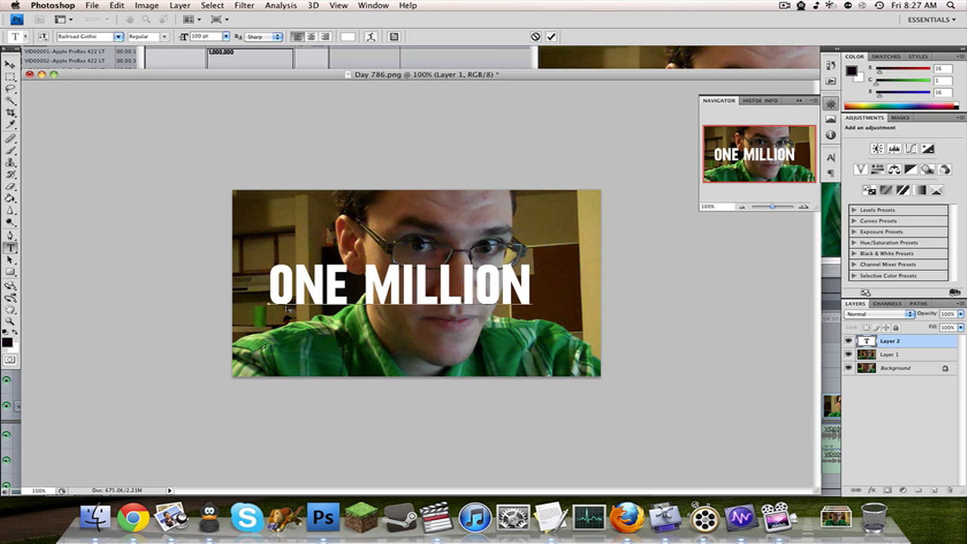
# Replace the text layer's wording with "1,000,000".
pyautogui.press('super+a')
pyautogui.write('1,0')
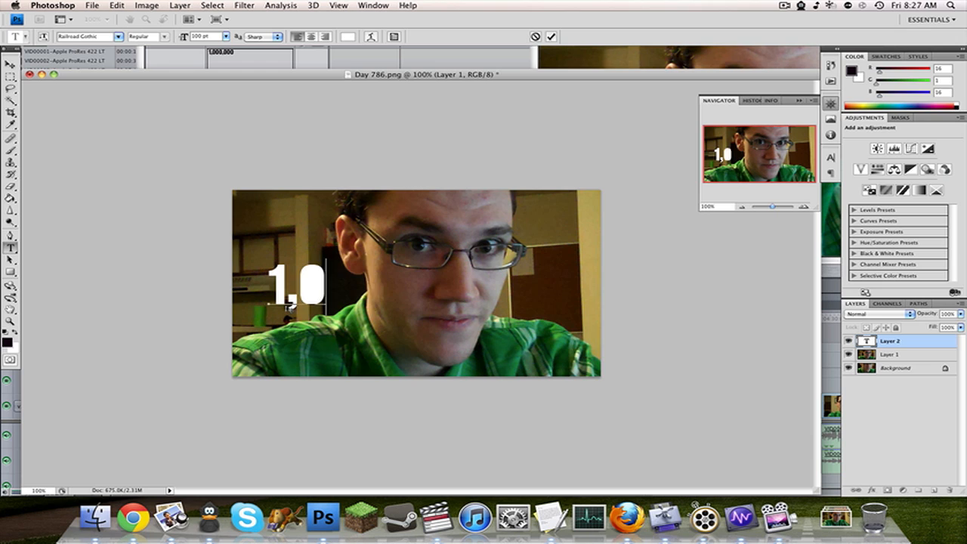
pyautogui.write('00')
pyautogui.press('BackSpace')
pyautogui.press('BackSpace')
pyautogui.press('BackSpace')
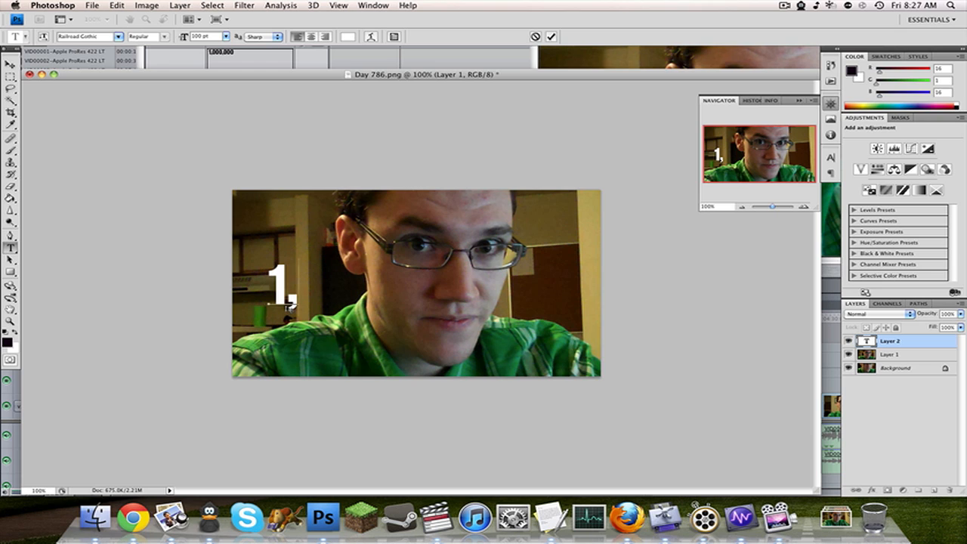
pyautogui.write('8')
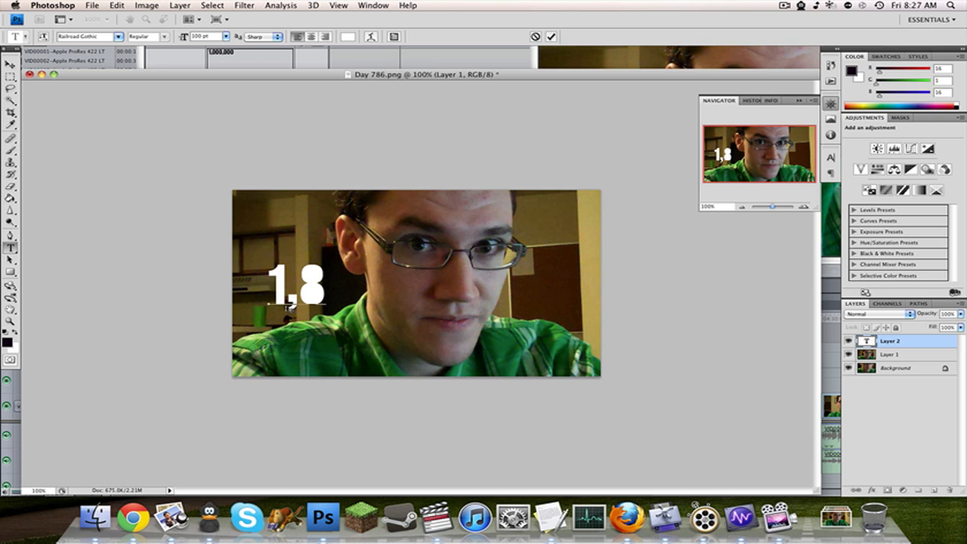
pyautogui.write('0')
pyautogui.press('BackSpace')
pyautogui.press('BackSpace')
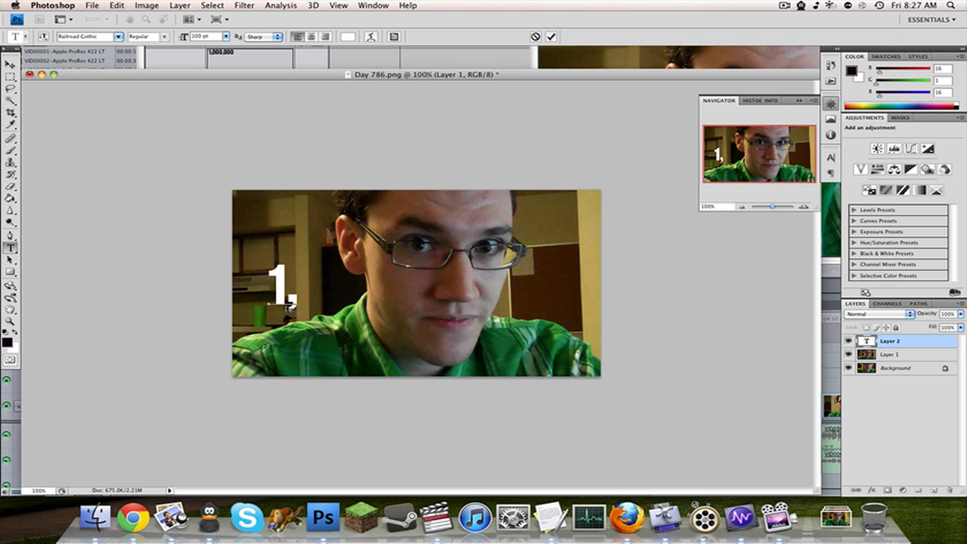
pyautogui.write('0')
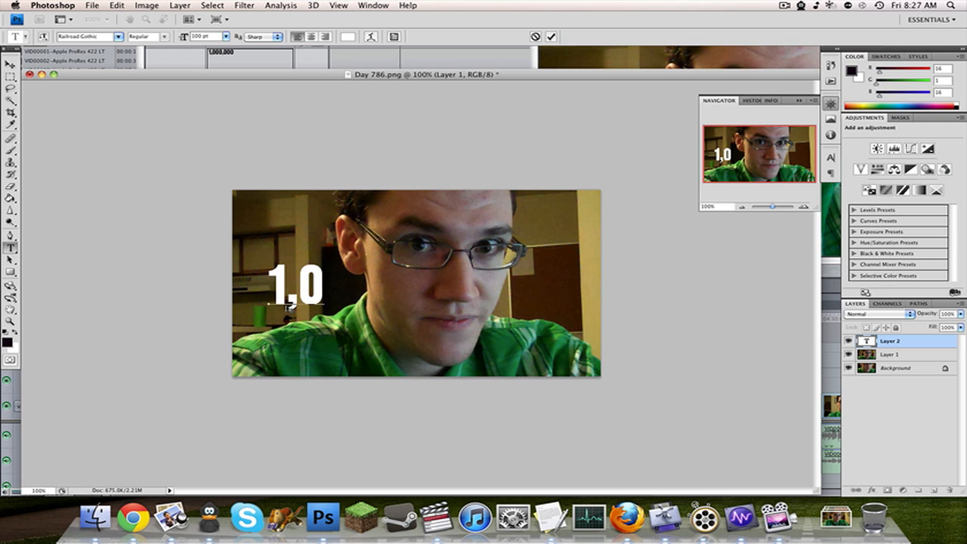
pyautogui.write('000,')
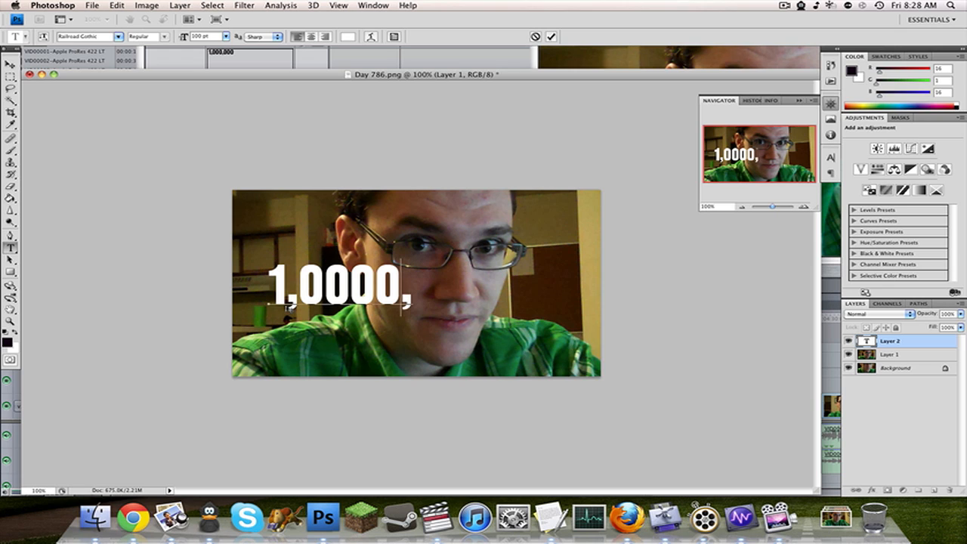
pyautogui.press('BackSpace')
pyautogui.press('BackSpace')
pyautogui.write(',000')
# Center-align the 1,000,000 text, enlarge it to 186 pt and place it across the lower half of the photo.
pyautogui.press('super+a')
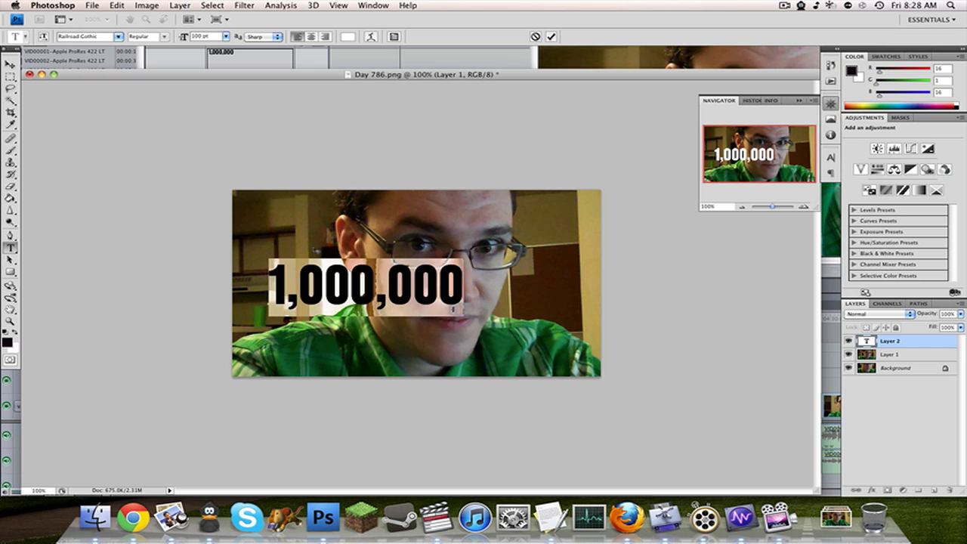
pyautogui.click(313, 36)
pyautogui.moveTo(188, 38); pyautogui.dragTo(556, 479)
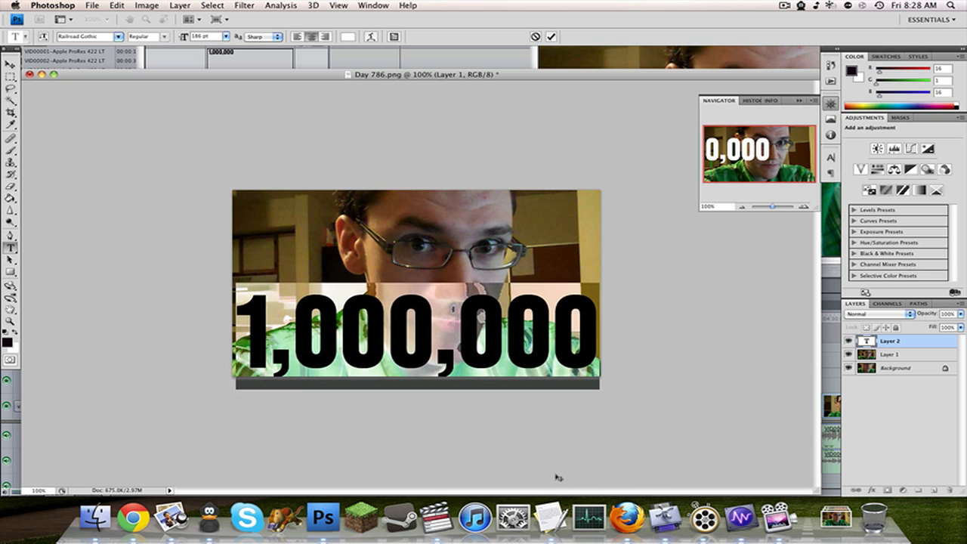
pyautogui.click(10, 64)
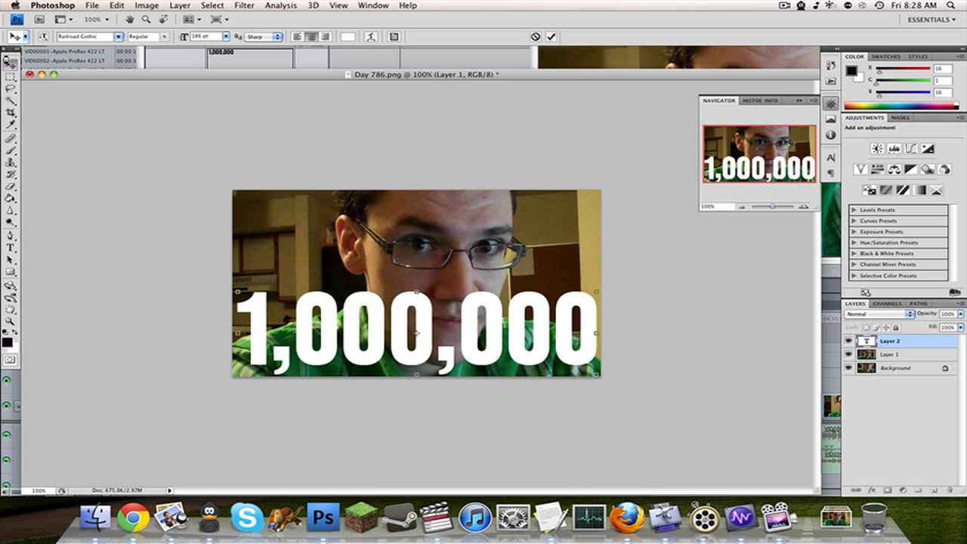
# Give the 1,000,000 text a drop shadow with 60% opacity, distance 0, spread 23% and size 21 px, and select Layer 1.
pyautogui.doubleClick(931, 348)
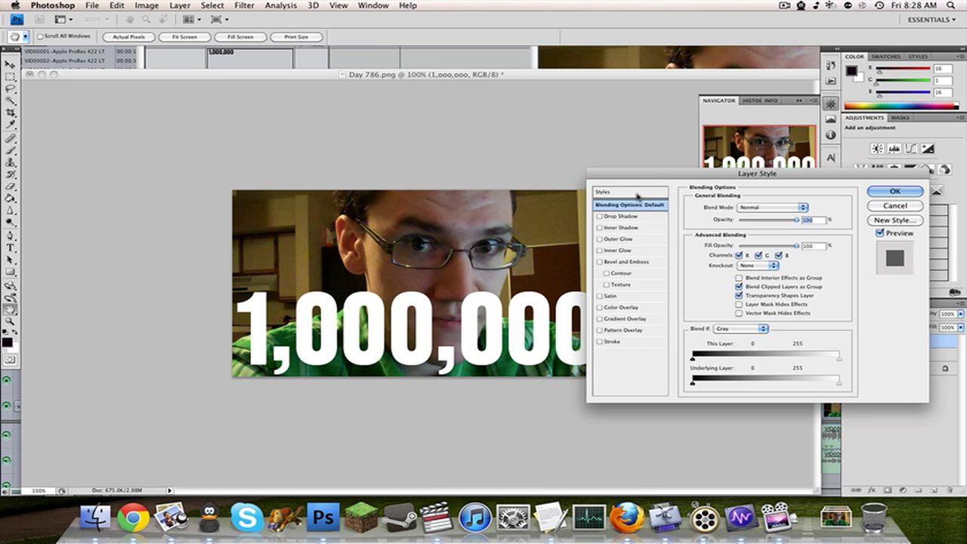
pyautogui.click(628, 217)
pyautogui.moveTo(729, 252); pyautogui.dragTo(741, 276)
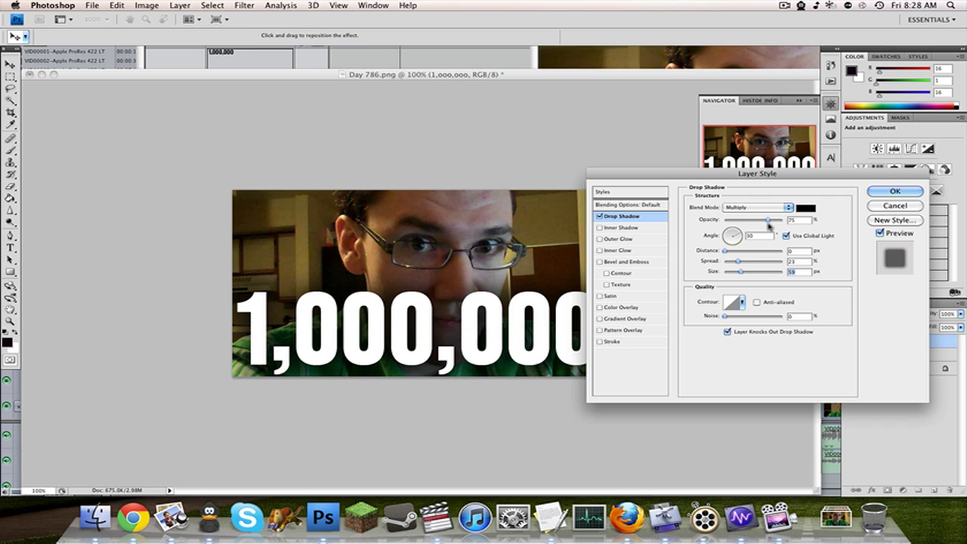
pyautogui.moveTo(767, 220); pyautogui.dragTo(758, 219)
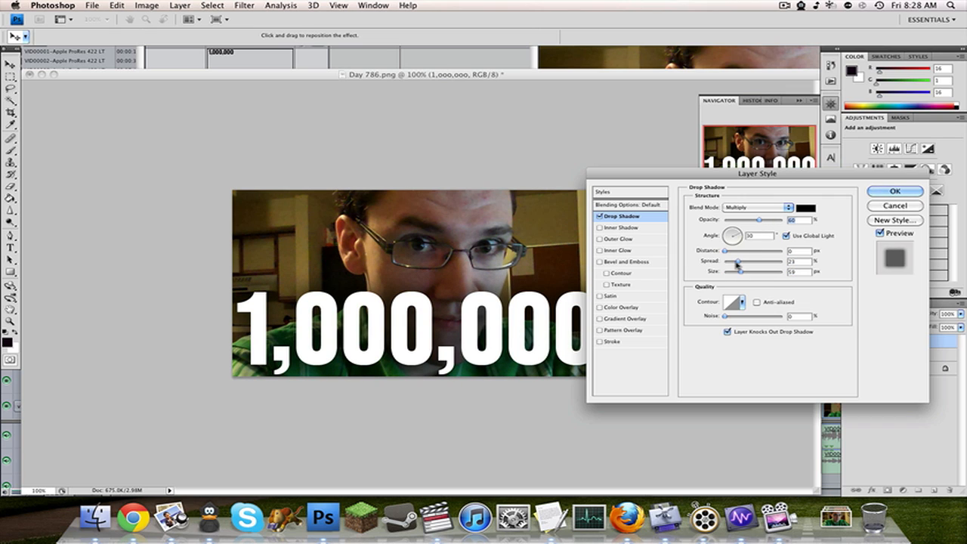
pyautogui.moveTo(741, 272); pyautogui.dragTo(736, 274)
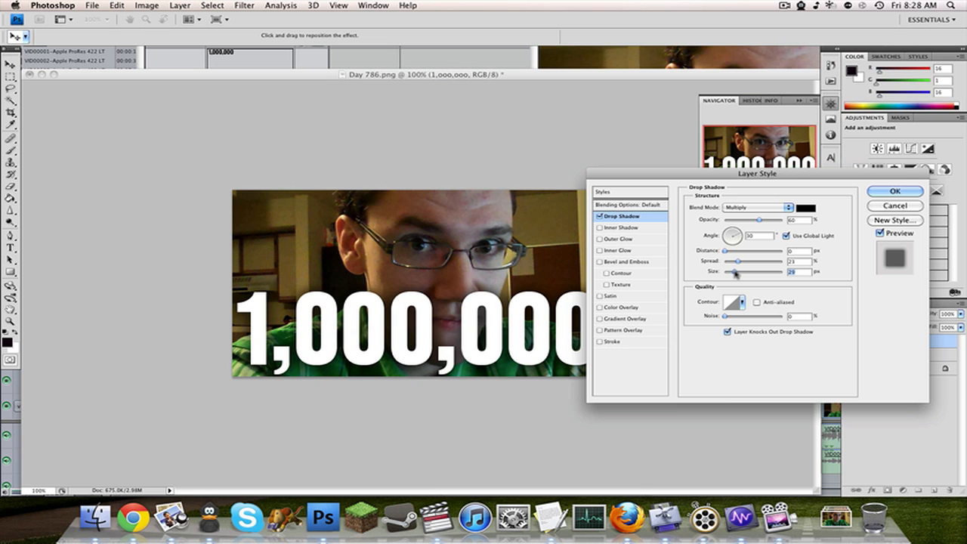
pyautogui.click(883, 192)
pyautogui.click(891, 375)
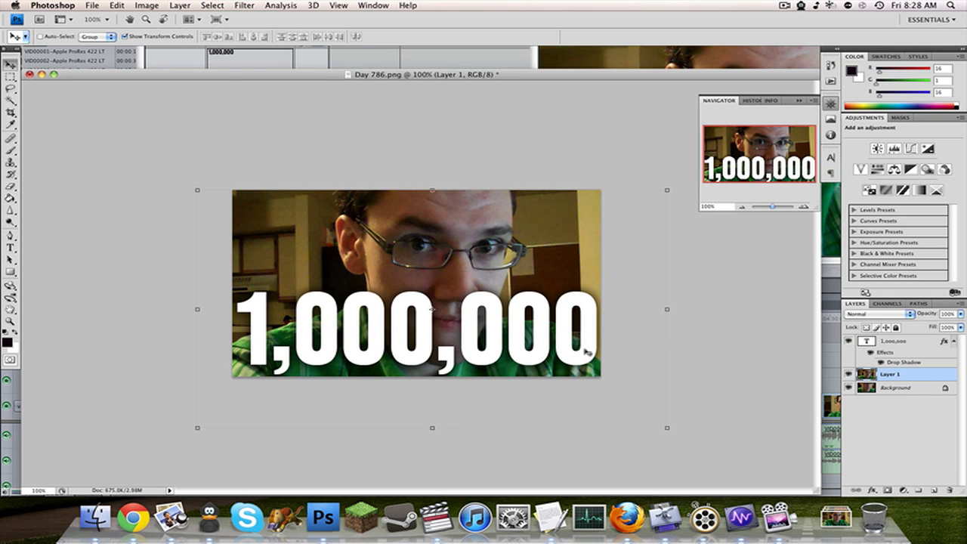
# Try Auto Tone on Layer 1 and undo it.
pyautogui.click(134, 6)
pyautogui.click(169, 50)
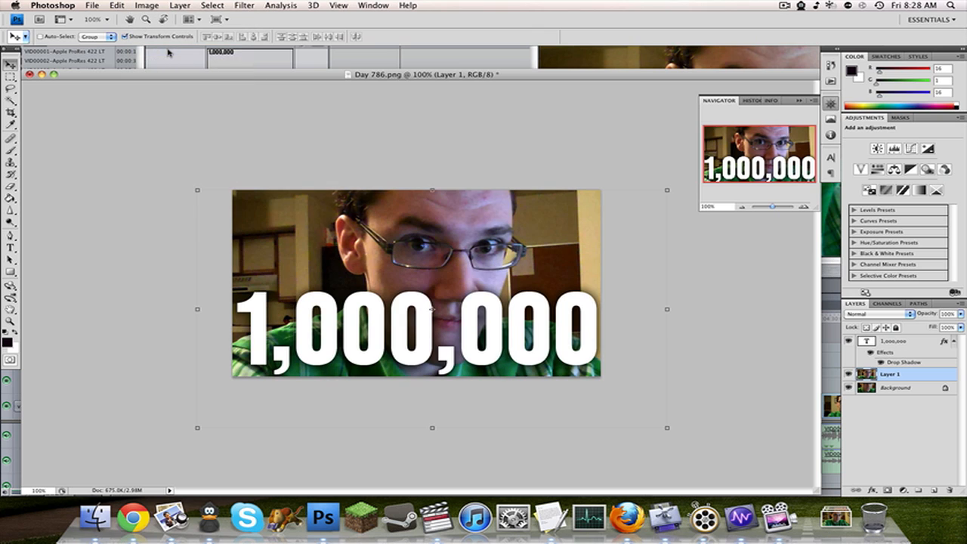
pyautogui.press('super+z')
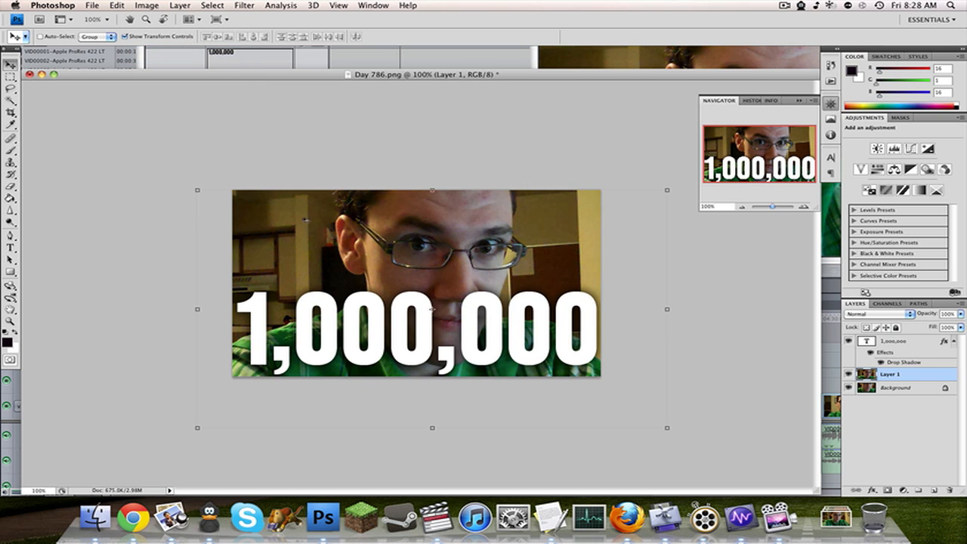
# Adjust Layer 1's Levels with the white input at 216, a slightly raised black input and slightly brighter midtones.
pyautogui.click(160, 5)
pyautogui.moveTo(169, 34)
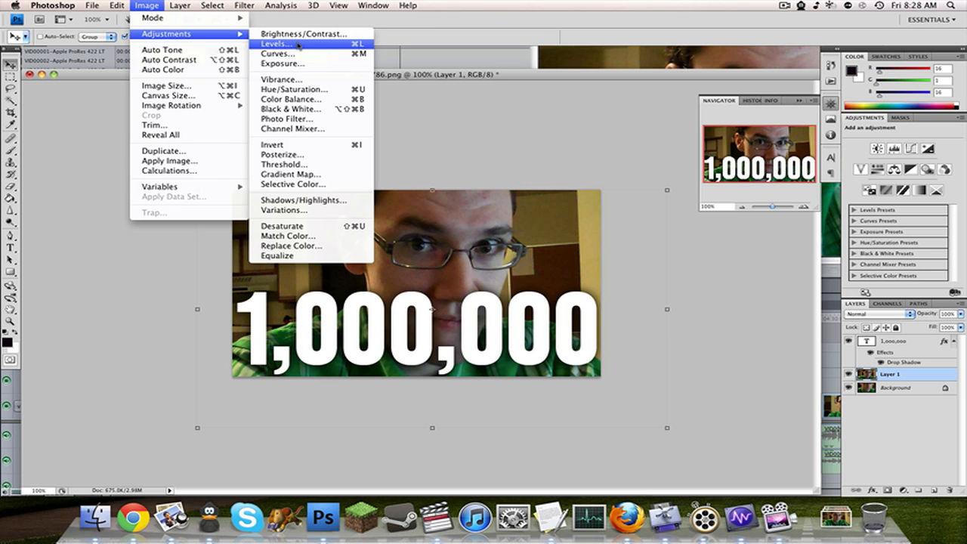
pyautogui.click(269, 42)
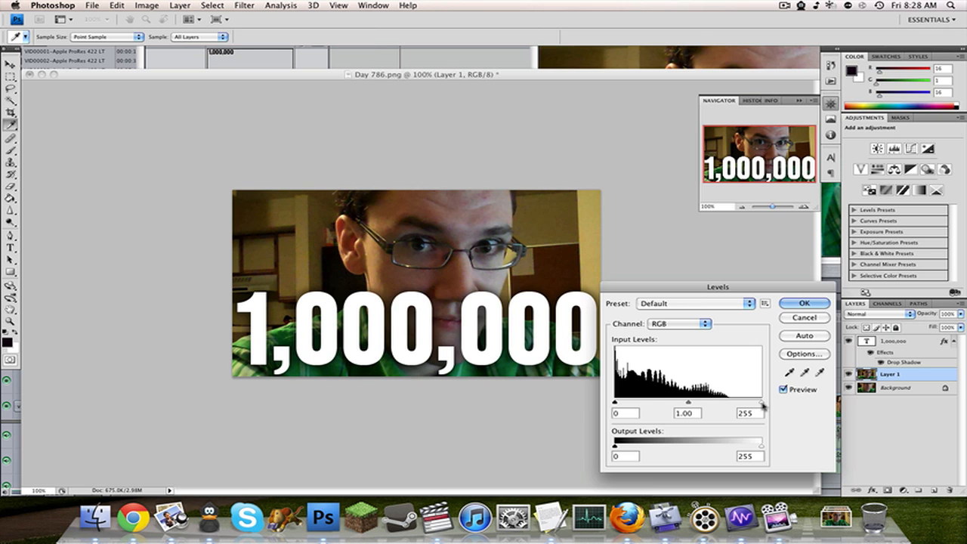
pyautogui.moveTo(760, 402); pyautogui.dragTo(738, 402)
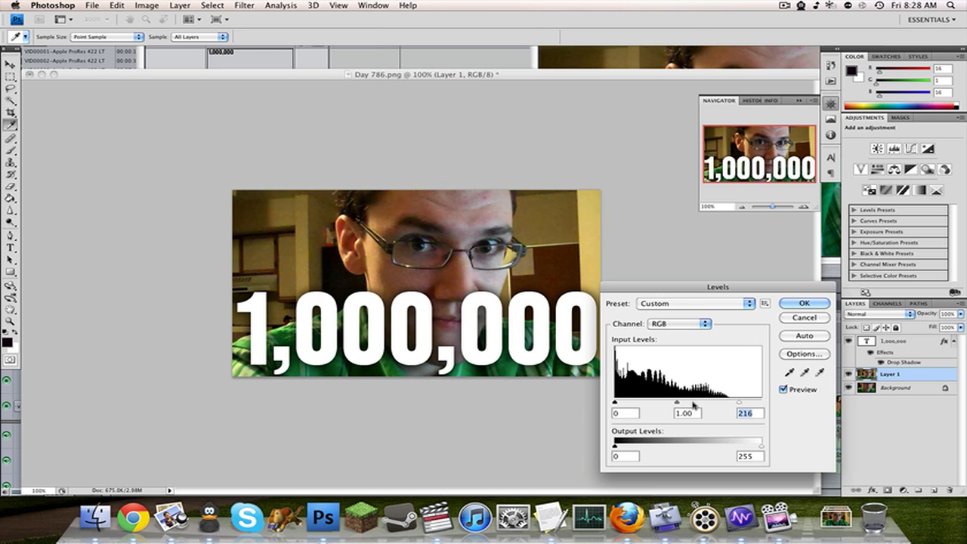
pyautogui.moveTo(614, 402); pyautogui.dragTo(620, 404)
pyautogui.moveTo(679, 402)
pyautogui.mouseDown()
pyautogui.moveTo(687, 403)
pyautogui.moveTo(675, 403)
pyautogui.mouseUp()
pyautogui.press('Return')
pyautogui.press('v')
# Shift Layer 1's highlights slightly toward blue with Color Balance, compare the preview and apply the adjustment.
pyautogui.click(141, 5)
pyautogui.moveTo(147, 35)
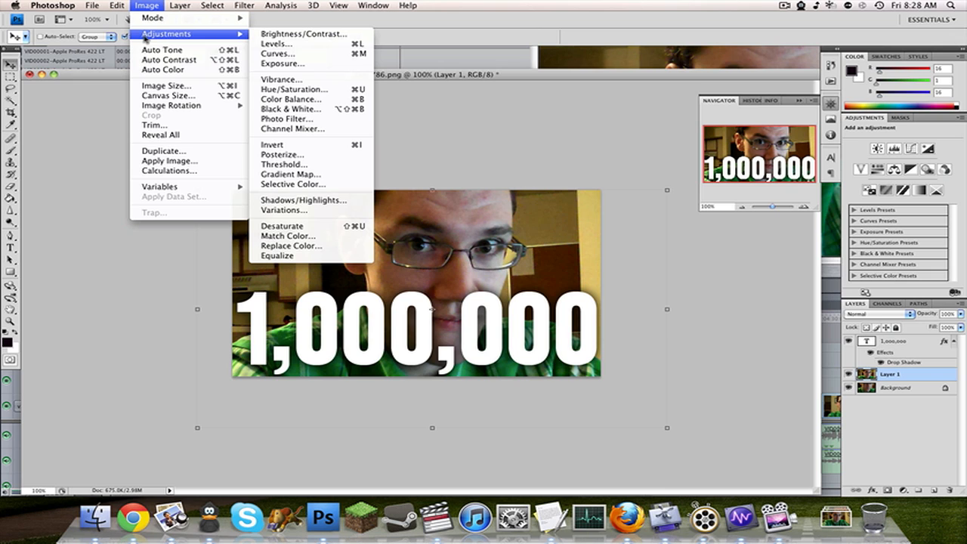
pyautogui.click(315, 100)
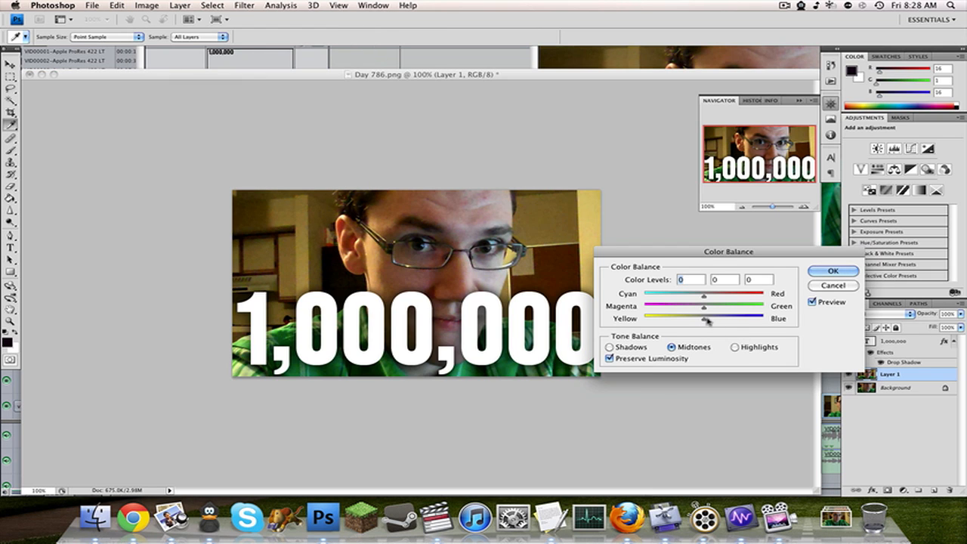
pyautogui.click(734, 346)
pyautogui.moveTo(700, 321)
pyautogui.mouseDown()
pyautogui.moveTo(733, 321)
pyautogui.moveTo(708, 321)
pyautogui.mouseUp()
pyautogui.click(632, 349)
pyautogui.click(812, 303)
pyautogui.click(698, 347)
pyautogui.click(825, 274)
pyautogui.press('v')
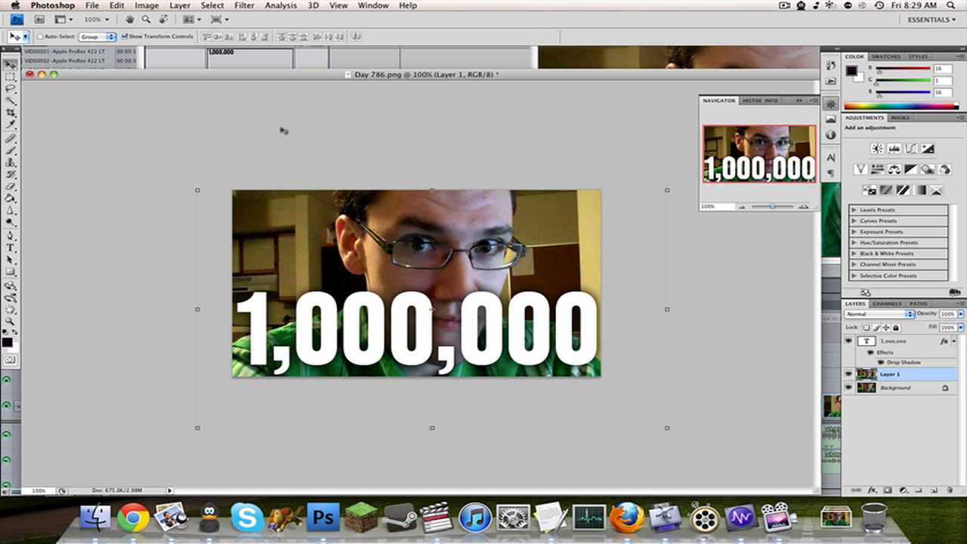
# Raise Layer 1's saturation to +18 with Hue/Saturation, compare the preview and apply the adjustment.
pyautogui.click(147, 6)
pyautogui.moveTo(170, 34)
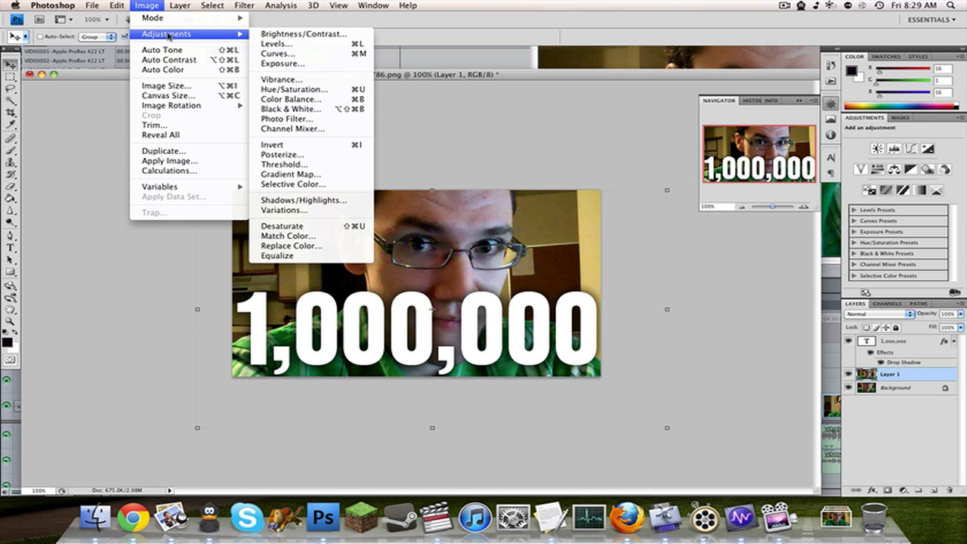
pyautogui.click(336, 89)
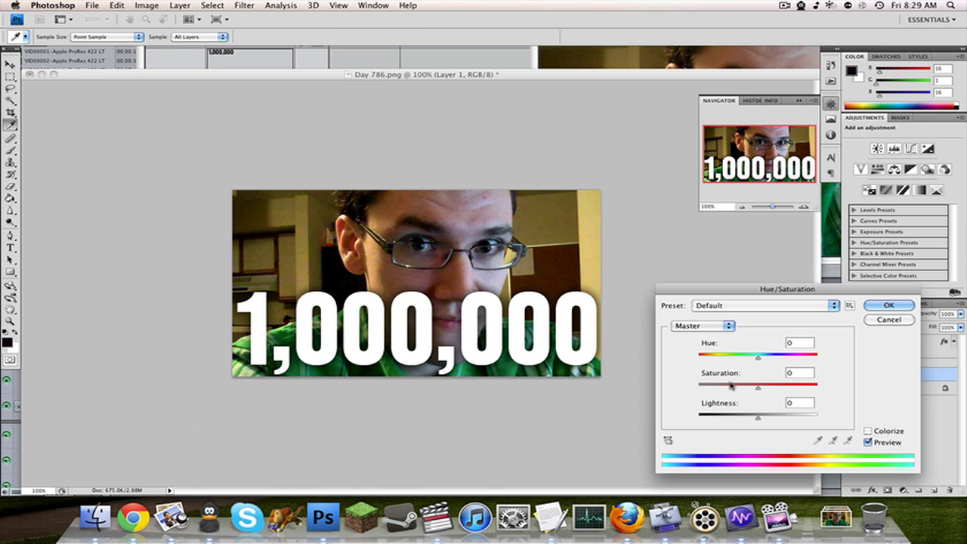
pyautogui.moveTo(758, 387)
pyautogui.mouseDown()
pyautogui.moveTo(844, 386)
pyautogui.moveTo(769, 389)
pyautogui.mouseUp()
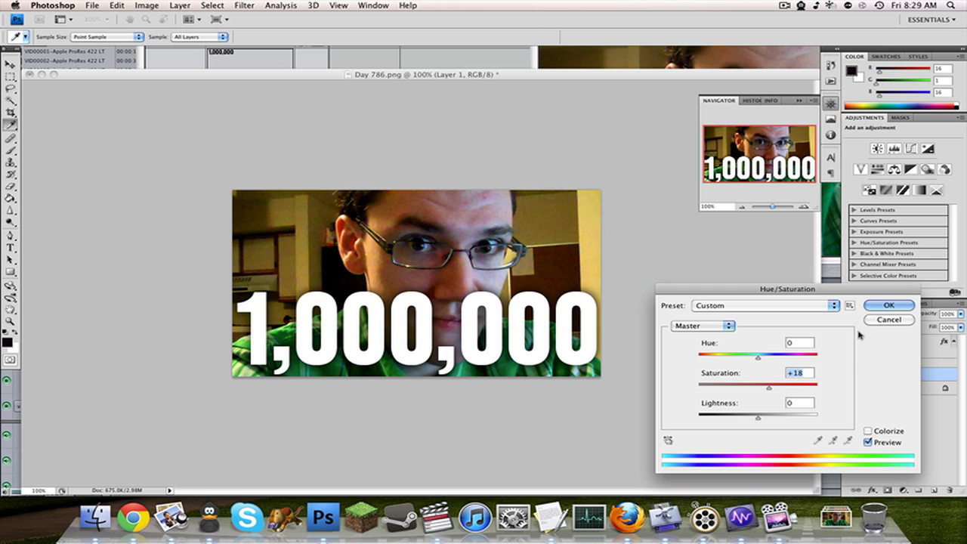
pyautogui.click(867, 442)
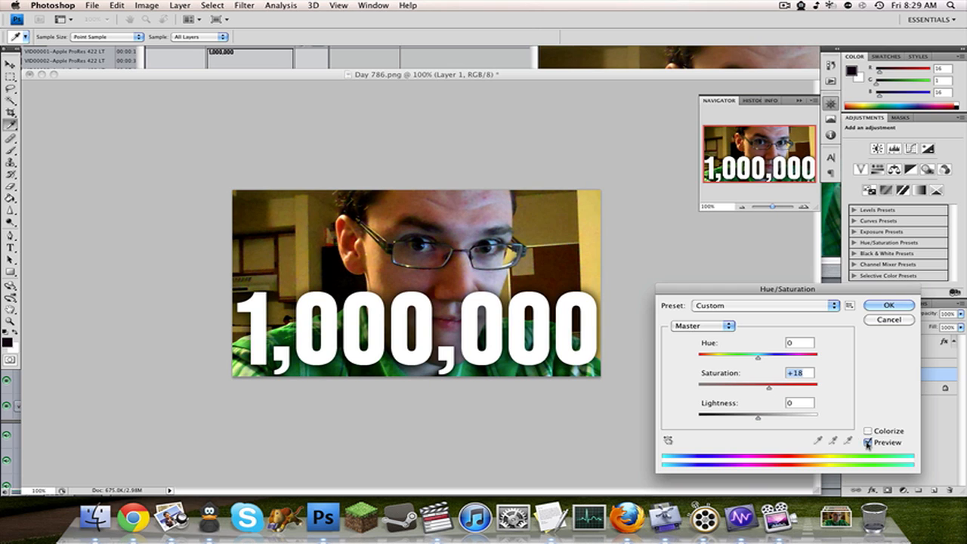
pyautogui.click(889, 306)
pyautogui.press('v')
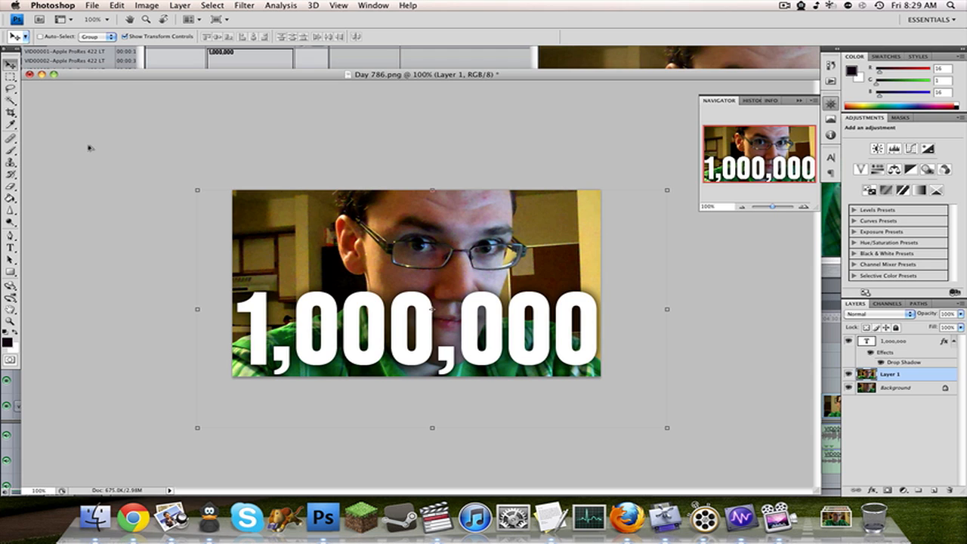
# Save the thumbnail for the web as a 640 by 360 PNG-24 image named Day-786.png in Downloads.
pyautogui.press('super+s')
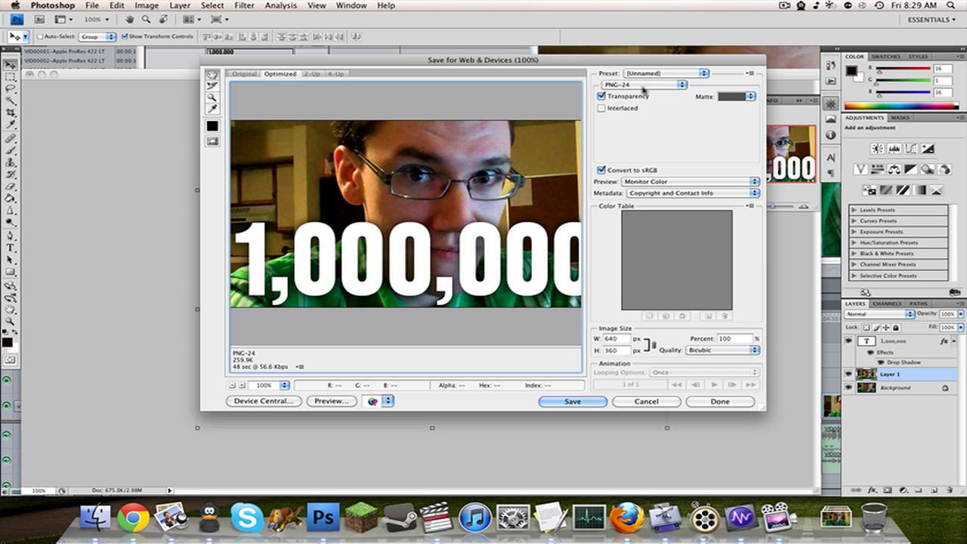
pyautogui.click(596, 402)
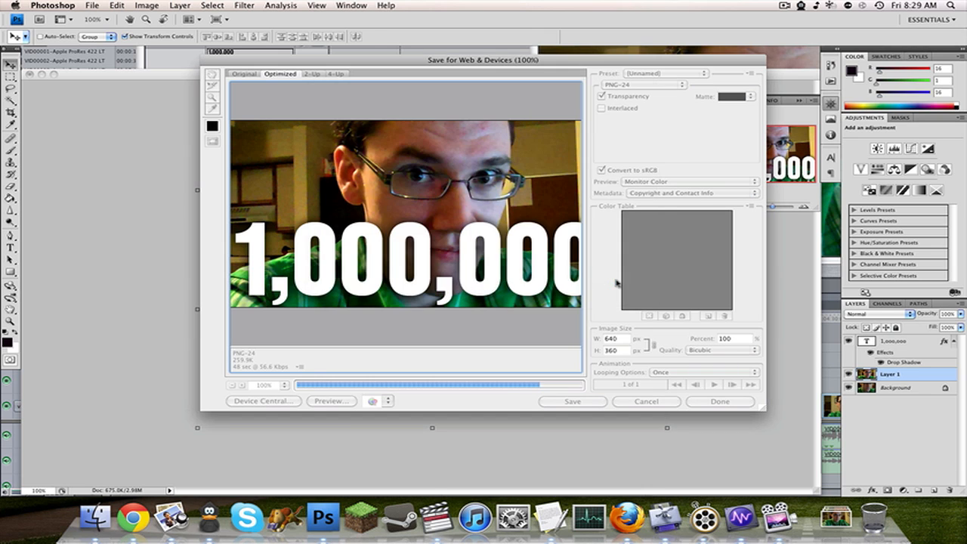
pyautogui.click(611, 277)
pyautogui.click(834, 517)
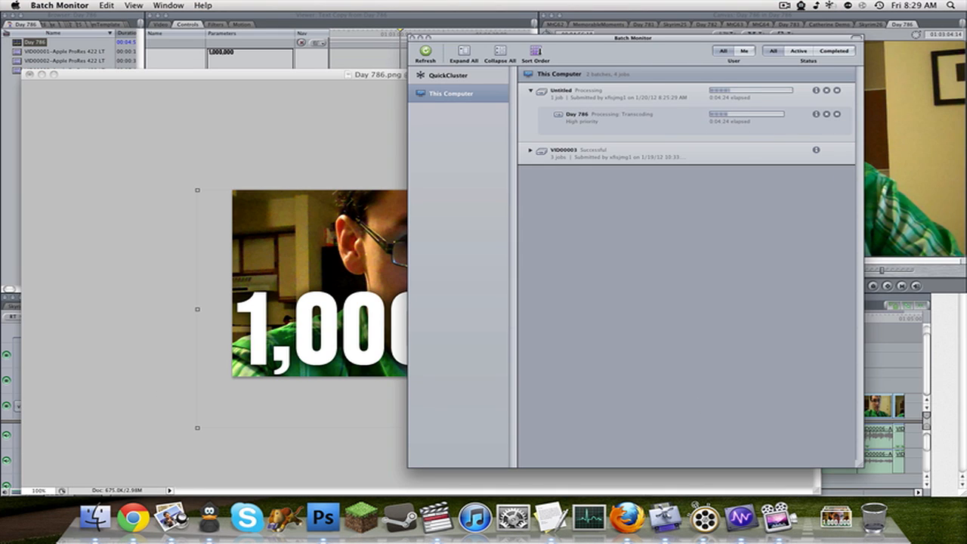
# Switch to Final Cut Pro, show the MtG64 sequence at 01:00:04:05 and load its first MtG64.MOV clip for viewing.
pyautogui.click(88, 261)
pyautogui.click(437, 517)
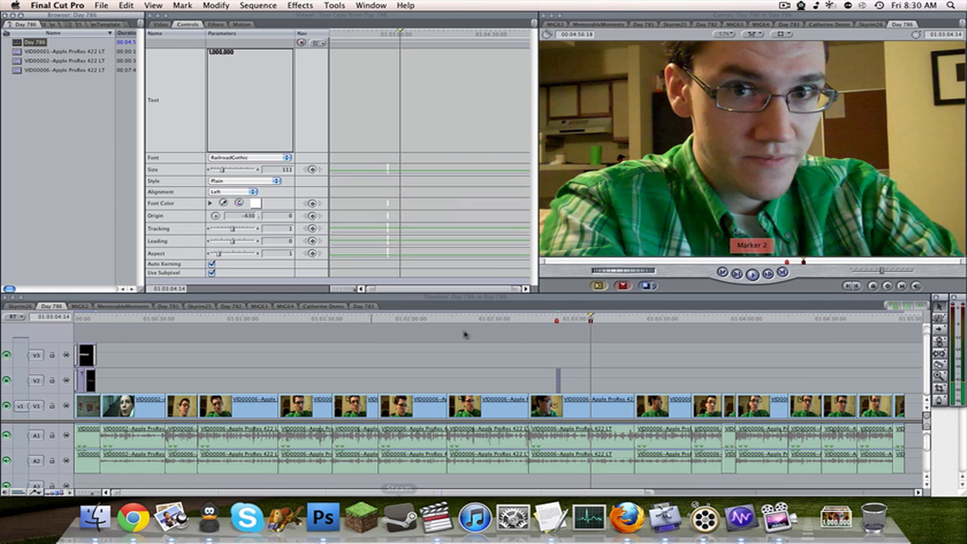
pyautogui.click(285, 307)
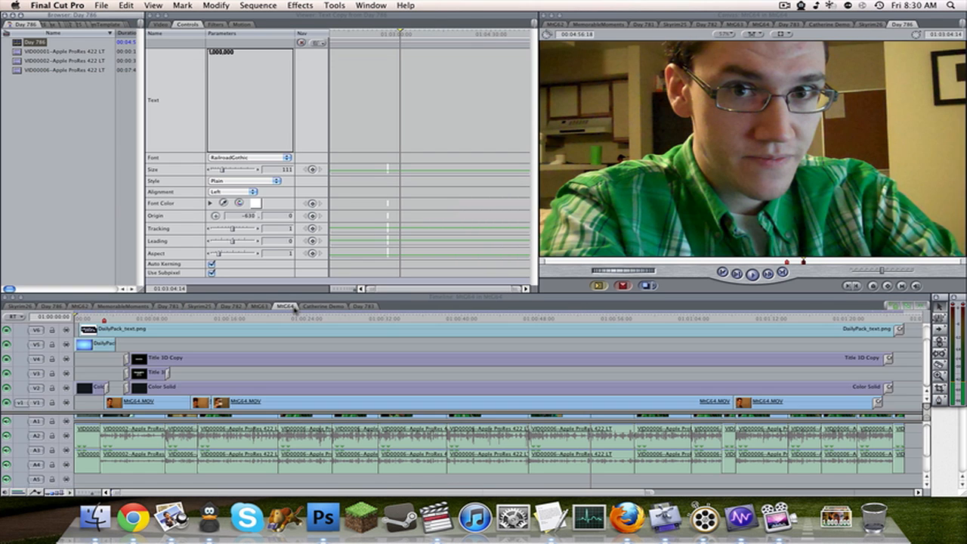
pyautogui.moveTo(354, 320); pyautogui.dragTo(115, 321)
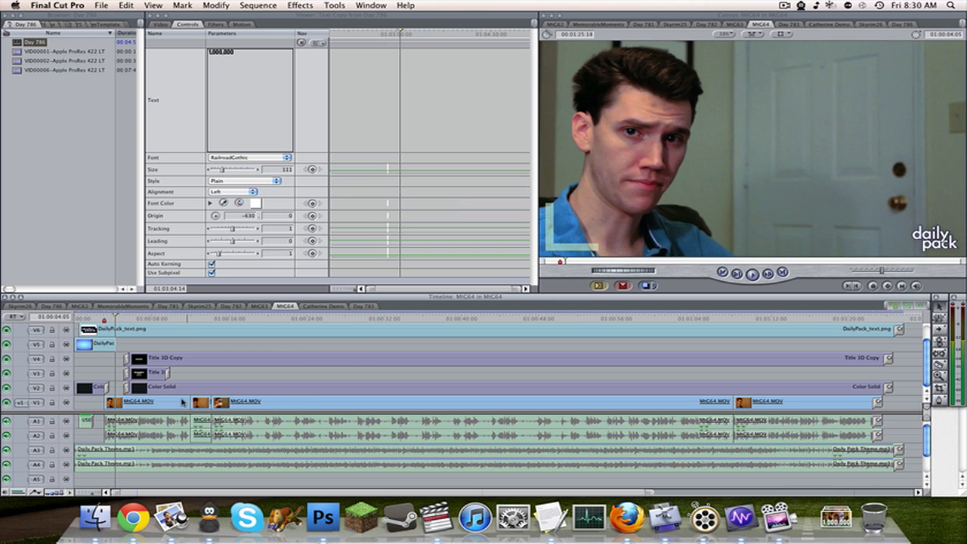
pyautogui.doubleClick(156, 402)
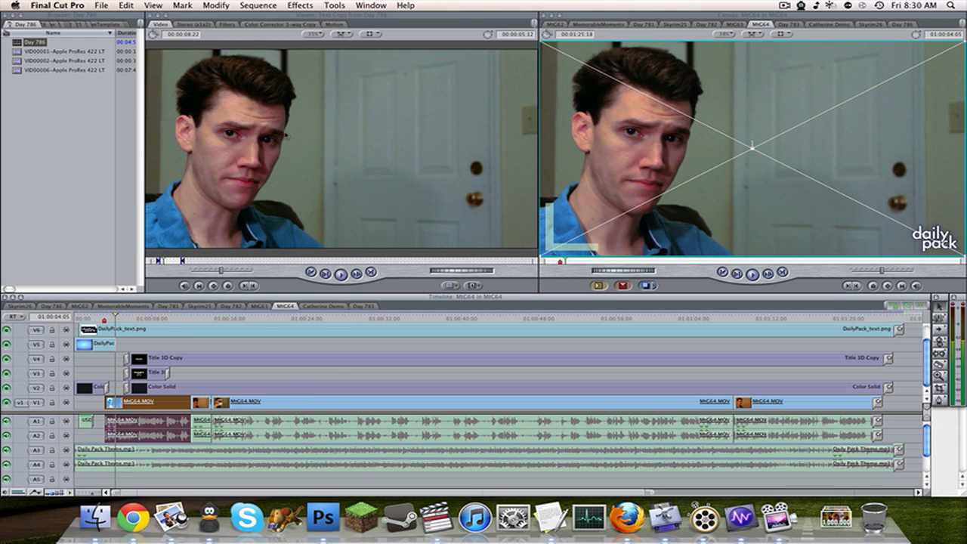
# Inspect the clip's Color Corrector 3-way filter and compare the picture with the filter disabled and restored.
pyautogui.click(253, 25)
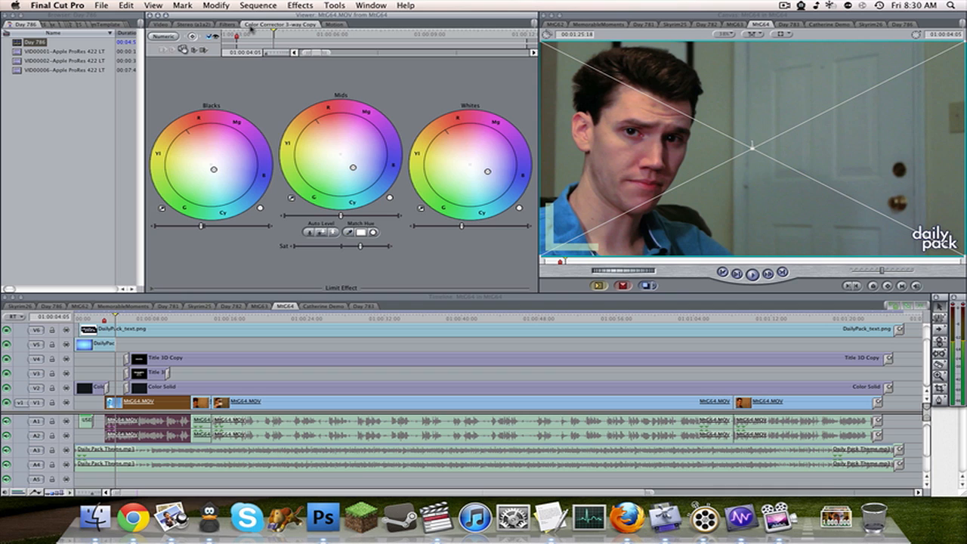
pyautogui.click(228, 25)
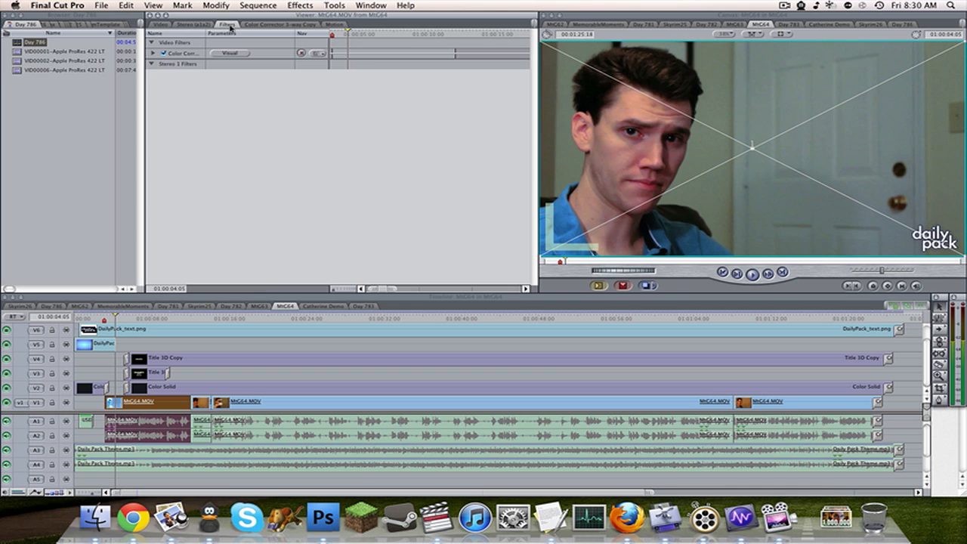
pyautogui.click(163, 53)
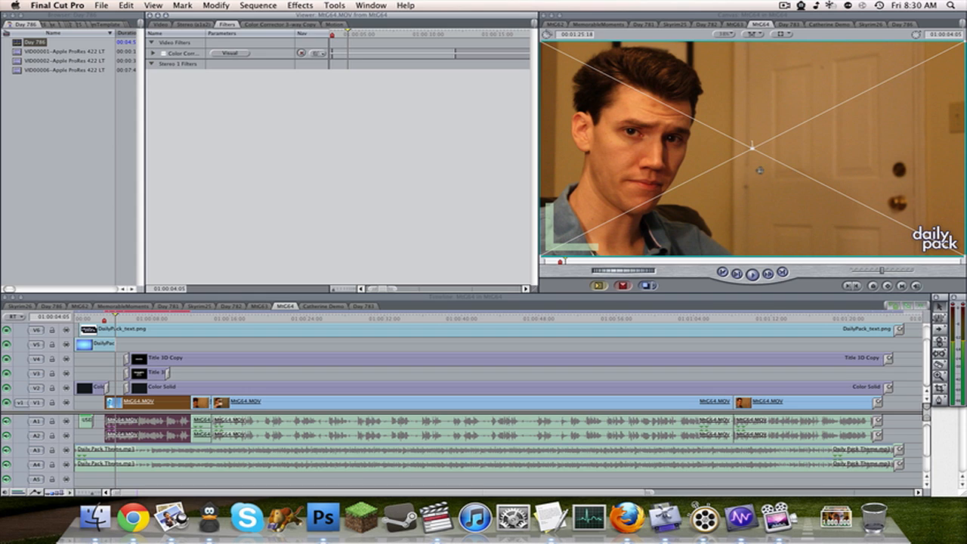
pyautogui.press('super+z')
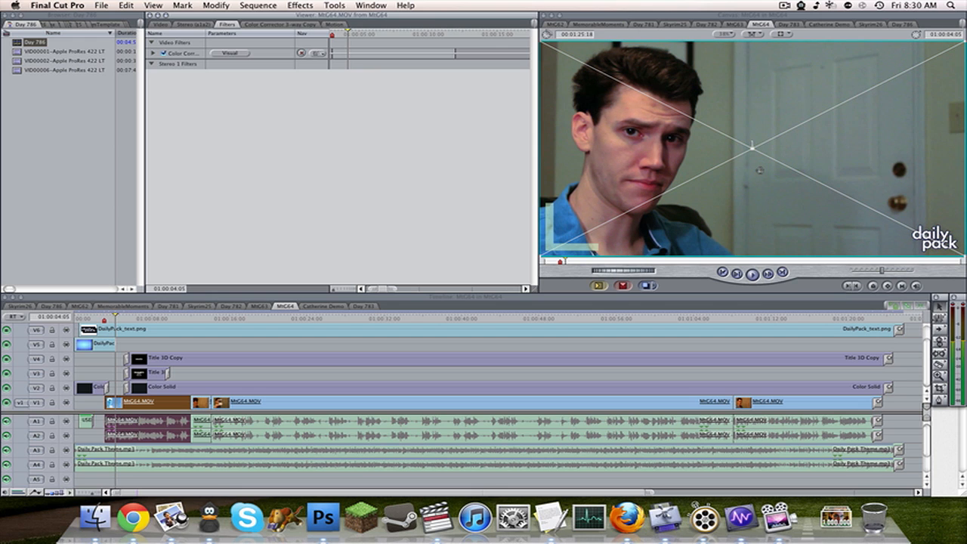
pyautogui.click(348, 351)
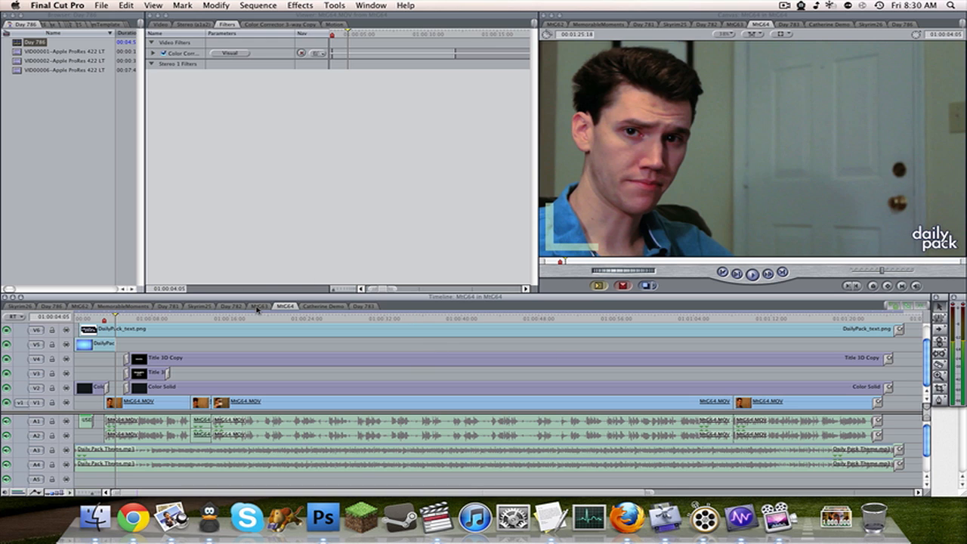
# View the MtG62 and MtG63 sequences at 01:00:04:20 to compare their color grading.
pyautogui.click(79, 306)
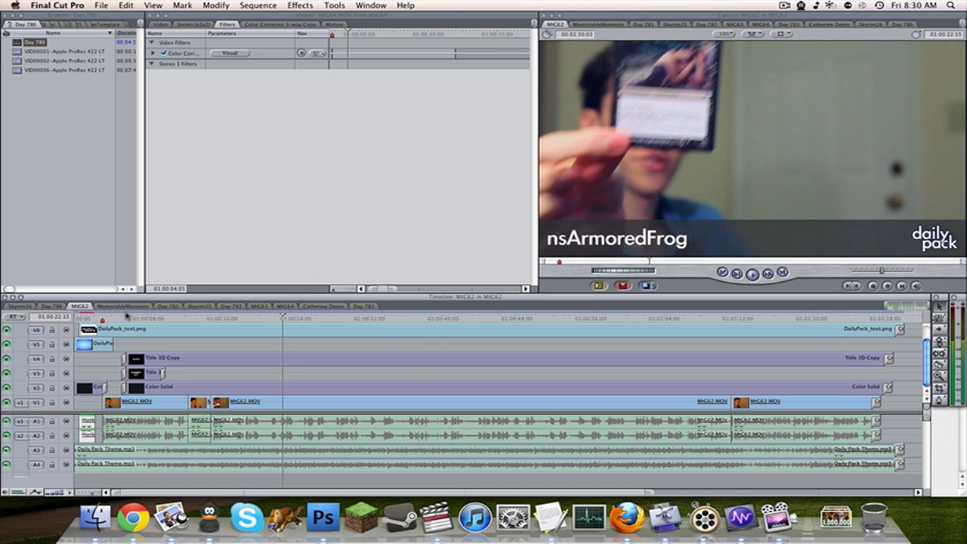
pyautogui.click(119, 316)
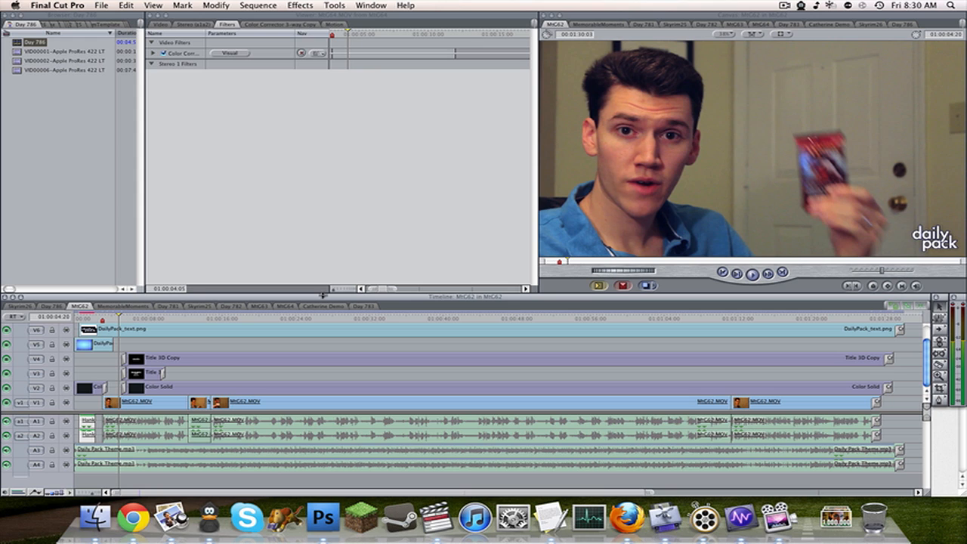
pyautogui.click(260, 306)
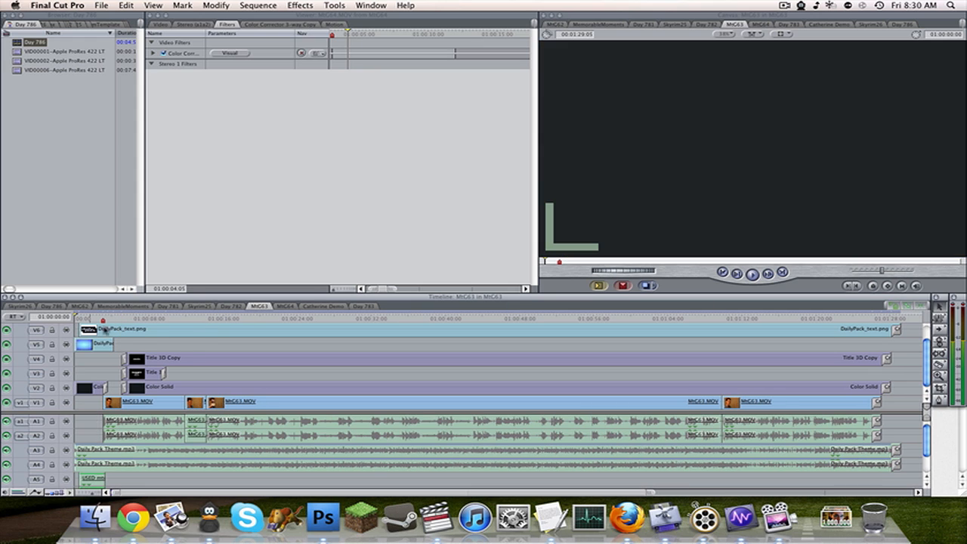
pyautogui.click(113, 317)
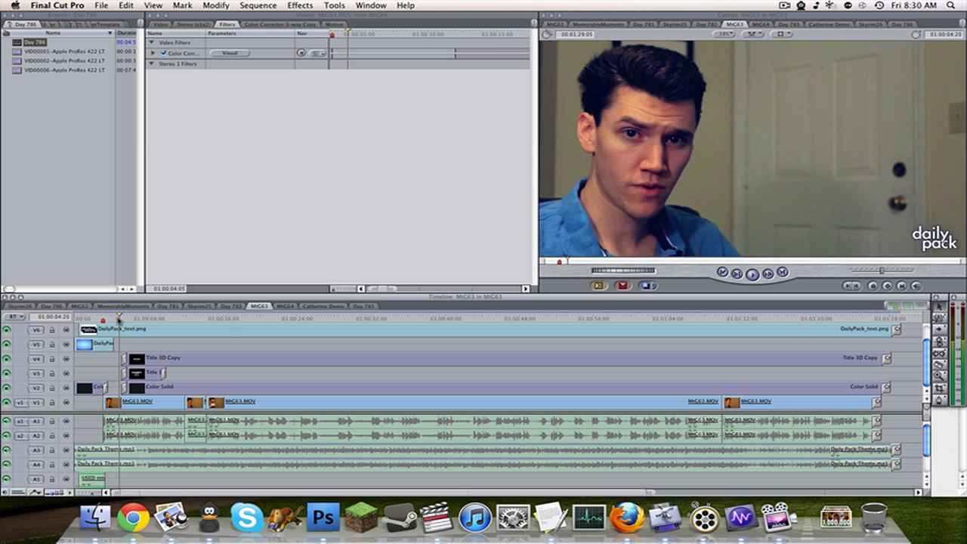
pyautogui.click(119, 317)
# Return to the MtG64 sequence and turn its clip's color correction off and on again to compare the picture.
pyautogui.click(285, 307)
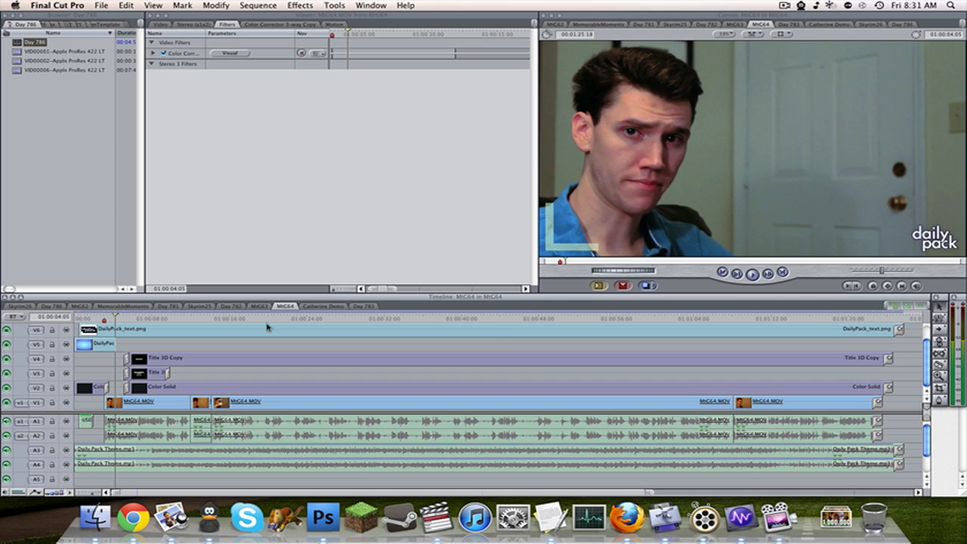
pyautogui.click(162, 53)
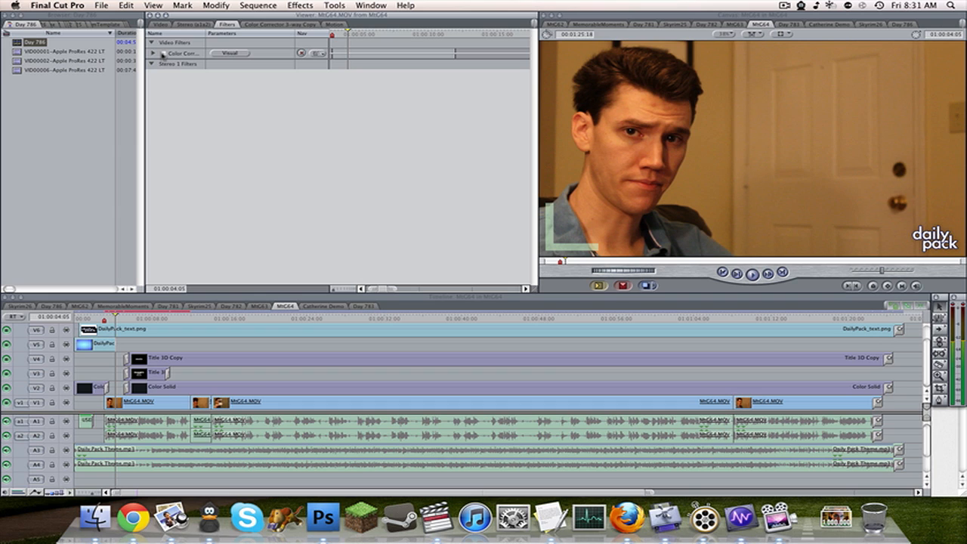
pyautogui.click(163, 53)
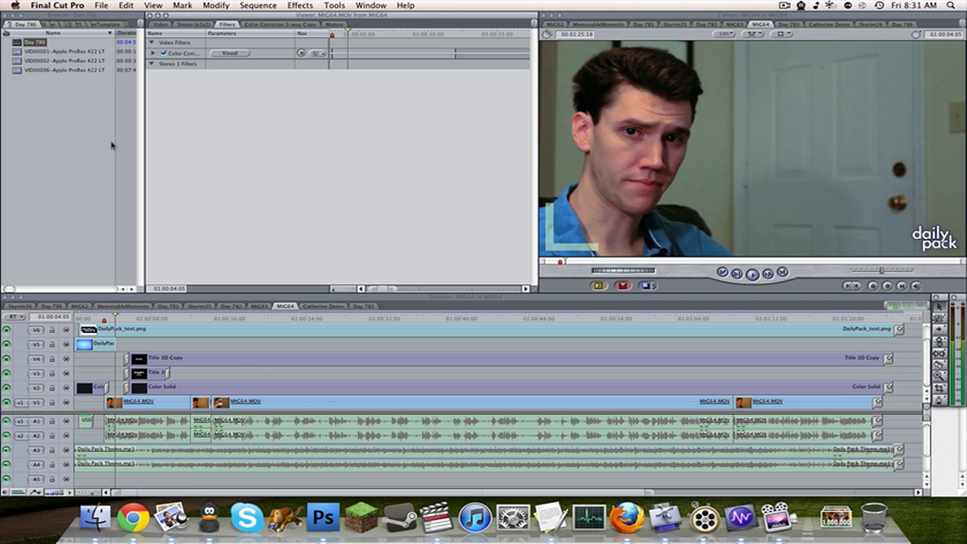
# Alternate between the MtG63 and MtG64 sequences to compare the color grading of their opening shots.
pyautogui.click(88, 307)
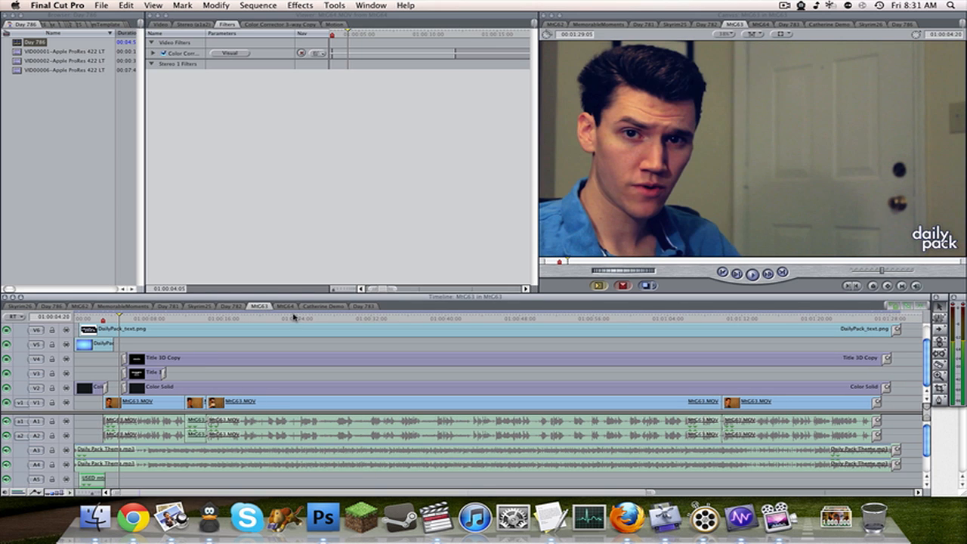
pyautogui.click(290, 309)
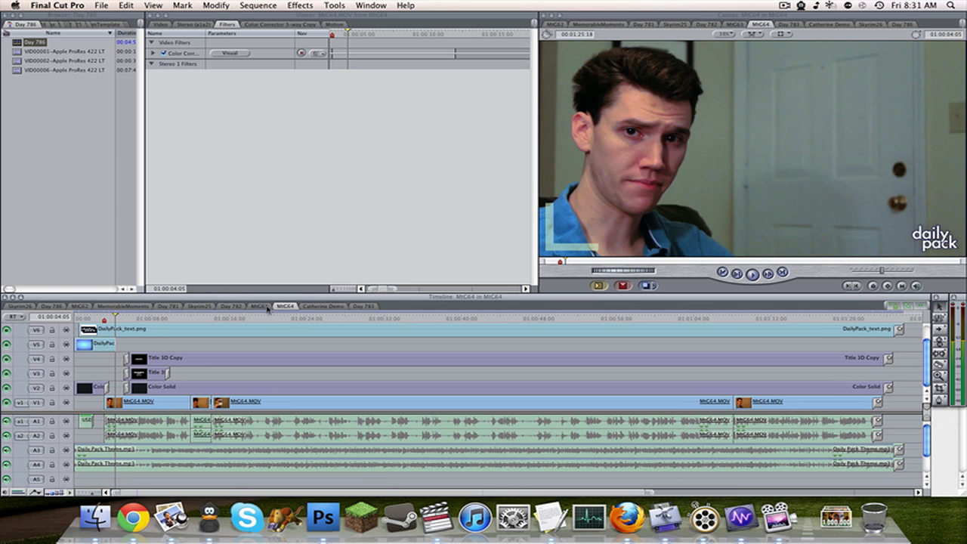
pyautogui.click(269, 308)
pyautogui.click(283, 308)
pyautogui.click(264, 309)
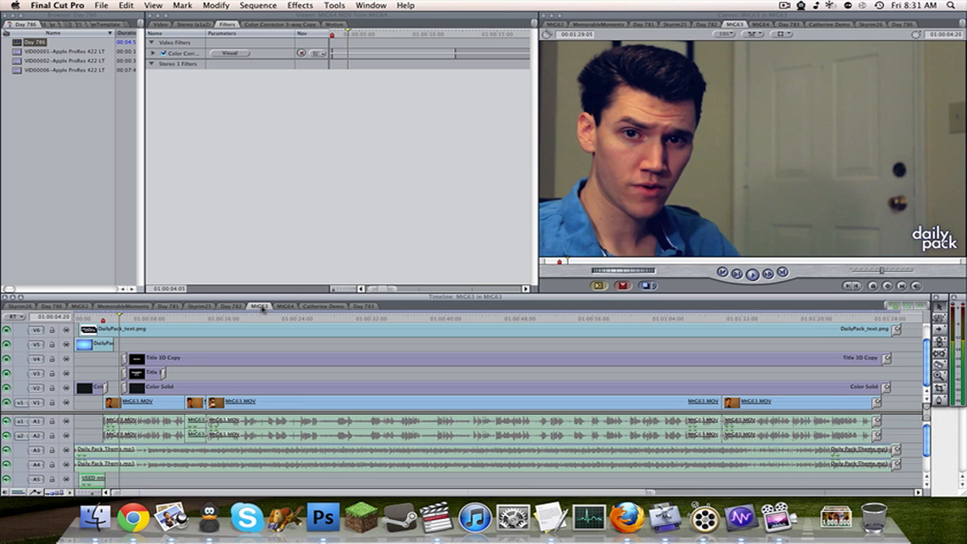
pyautogui.click(276, 309)
pyautogui.click(254, 309)
pyautogui.click(83, 308)
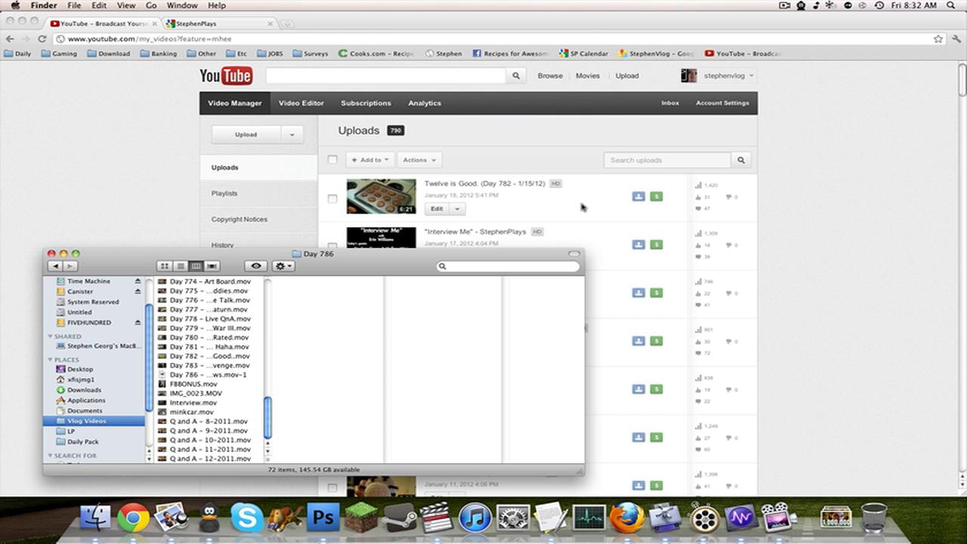
# Open the Downloads folder in Finder, preview Day-786.png, and bring the Vlog Videos folder window to the front.
pyautogui.click(799, 341)
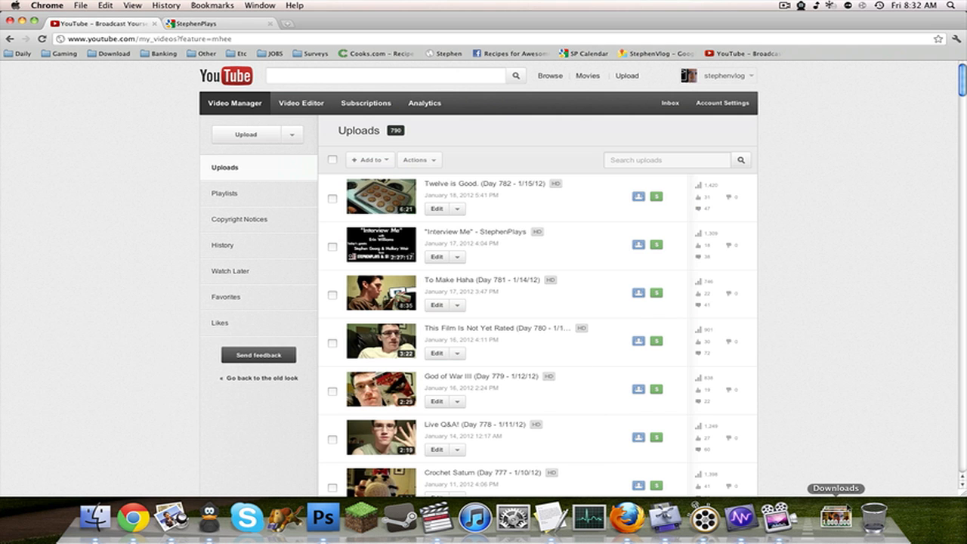
pyautogui.click(838, 518)
pyautogui.click(885, 162)
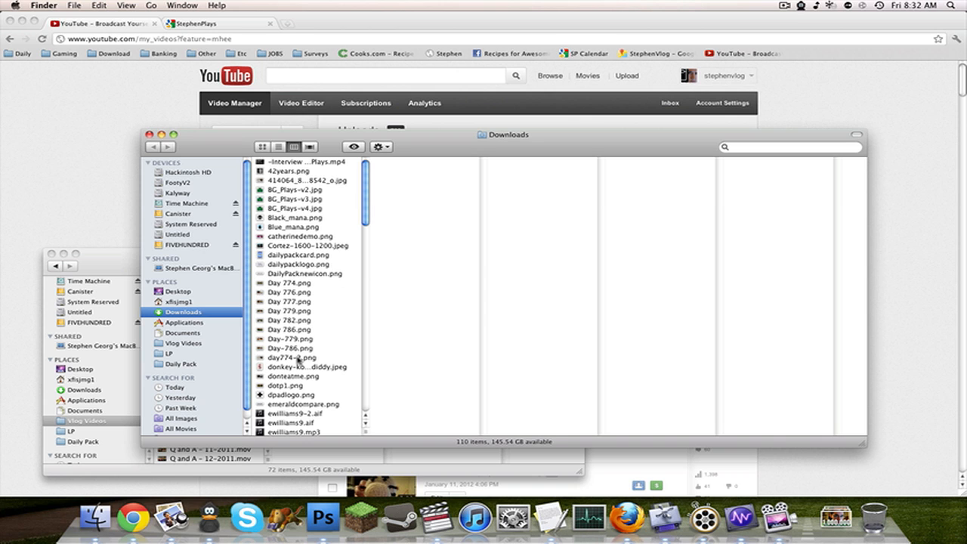
pyautogui.click(297, 349)
pyautogui.press('space')
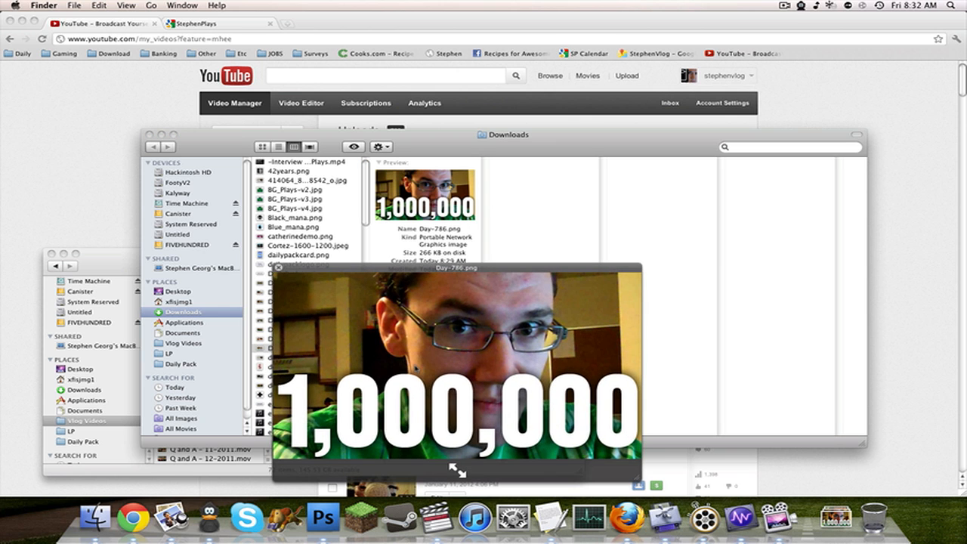
pyautogui.press('space')
pyautogui.click(109, 261)
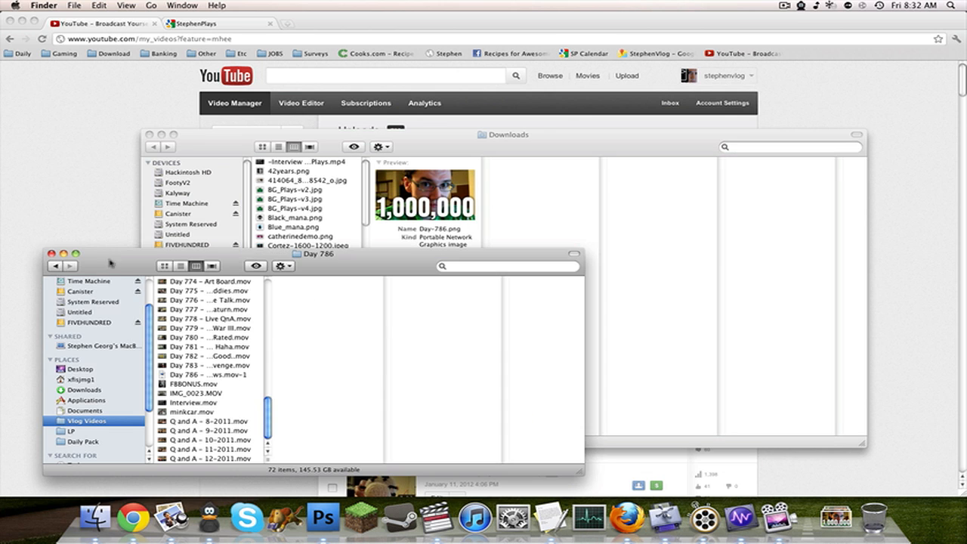
# Select the Day 786 movie file in the Vlog Videos folder and check it against the YouTube uploads list in Chrome.
pyautogui.click(216, 375)
pyautogui.click(90, 225)
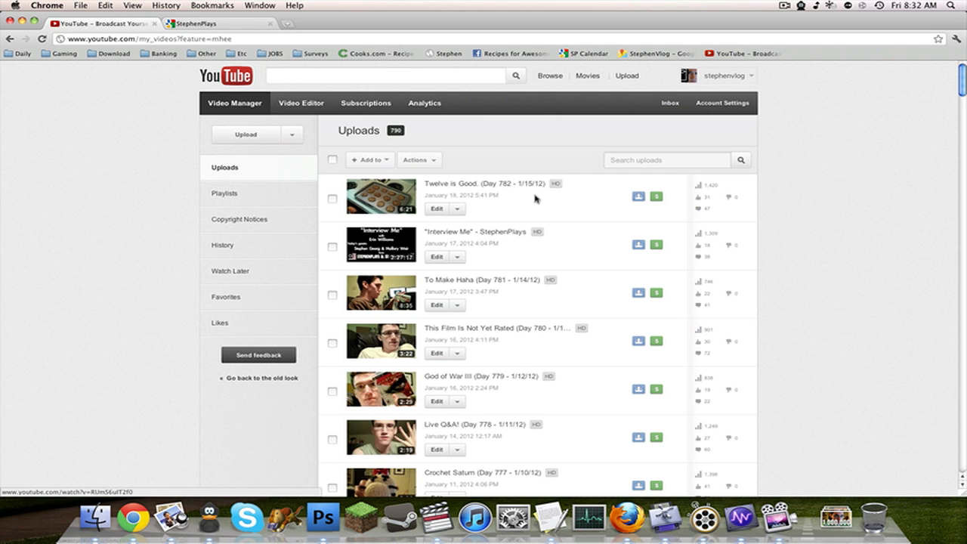
pyautogui.click(96, 515)
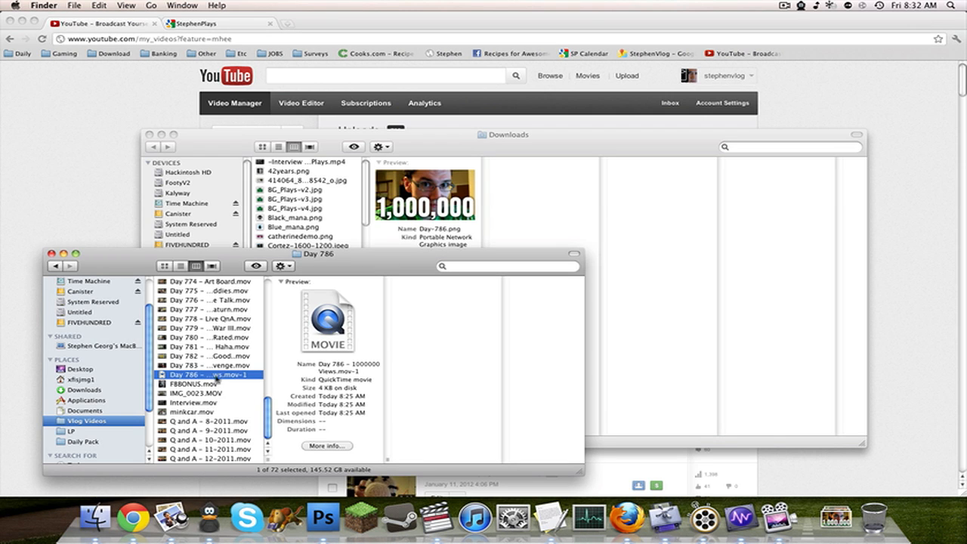
pyautogui.click(67, 214)
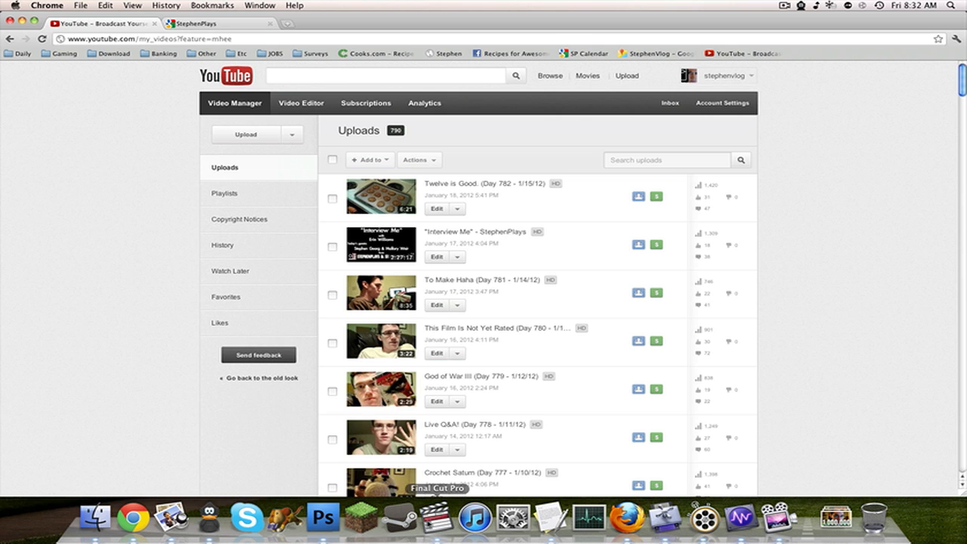
# Switch to Final Cut Pro, open the Day 786 sequence and scrub through the shots in its middle section.
pyautogui.click(435, 518)
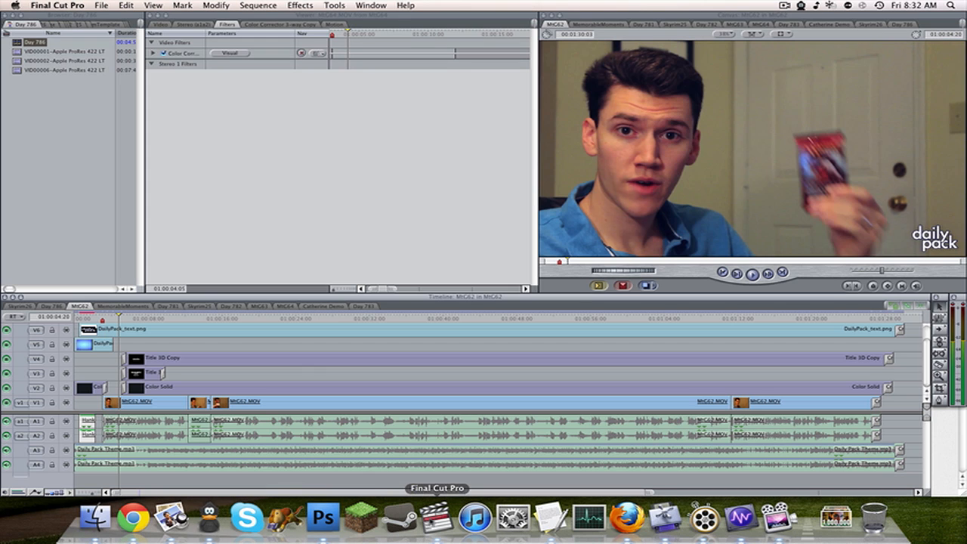
pyautogui.click(365, 306)
pyautogui.click(57, 307)
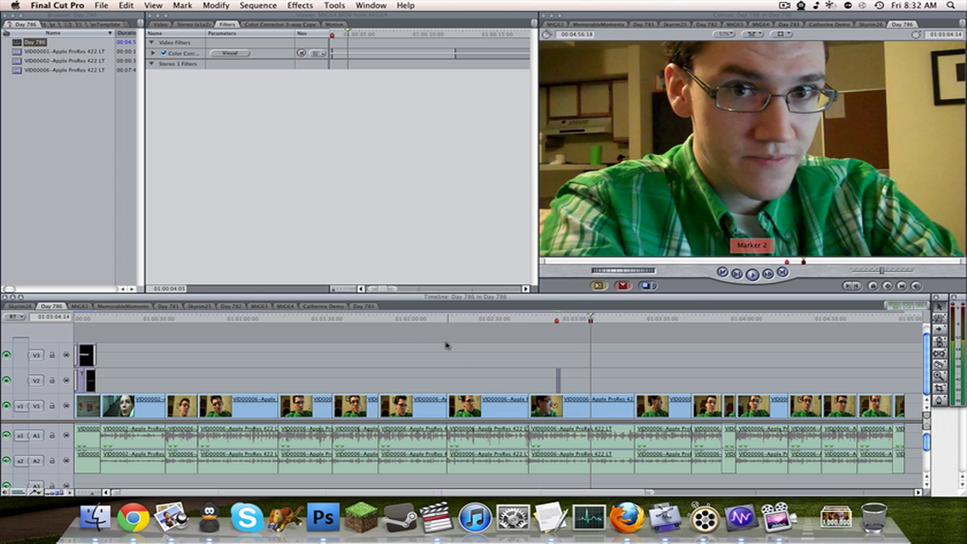
pyautogui.click(465, 318)
pyautogui.moveTo(464, 318); pyautogui.dragTo(347, 320)
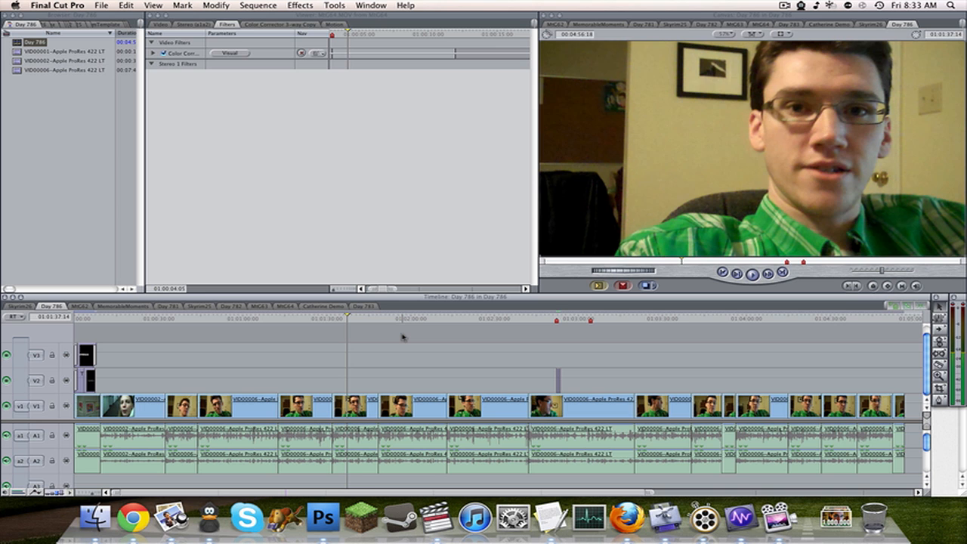
pyautogui.click(457, 320)
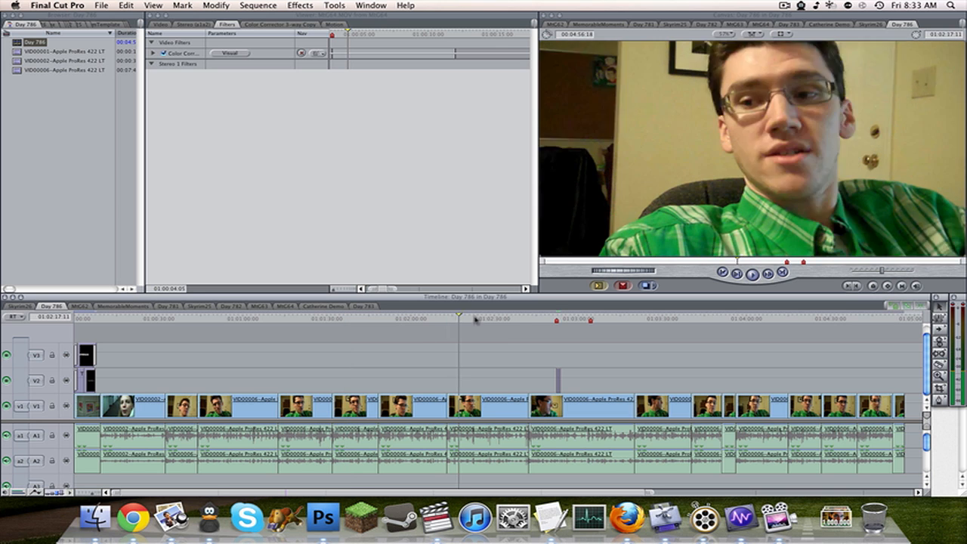
pyautogui.click(488, 321)
pyautogui.click(537, 320)
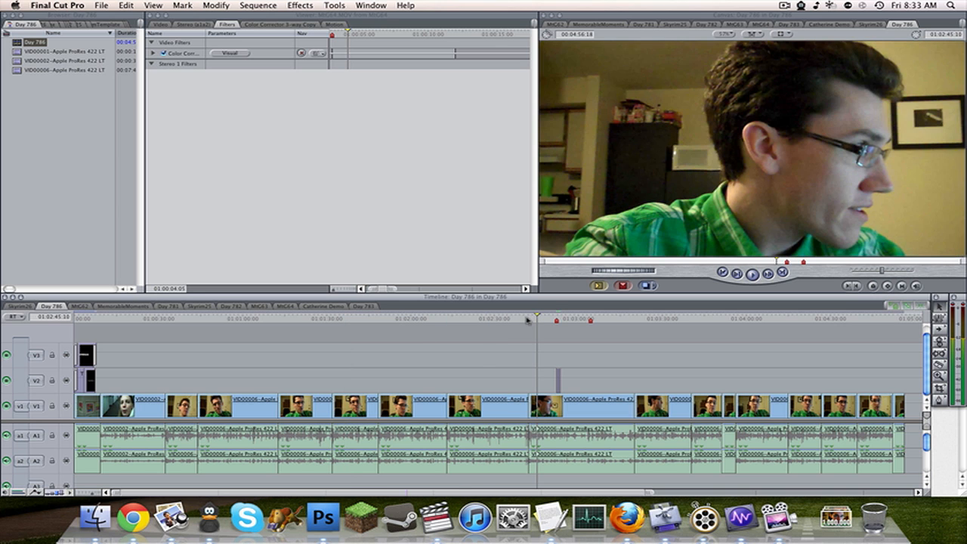
pyautogui.moveTo(527, 320); pyautogui.dragTo(393, 318)
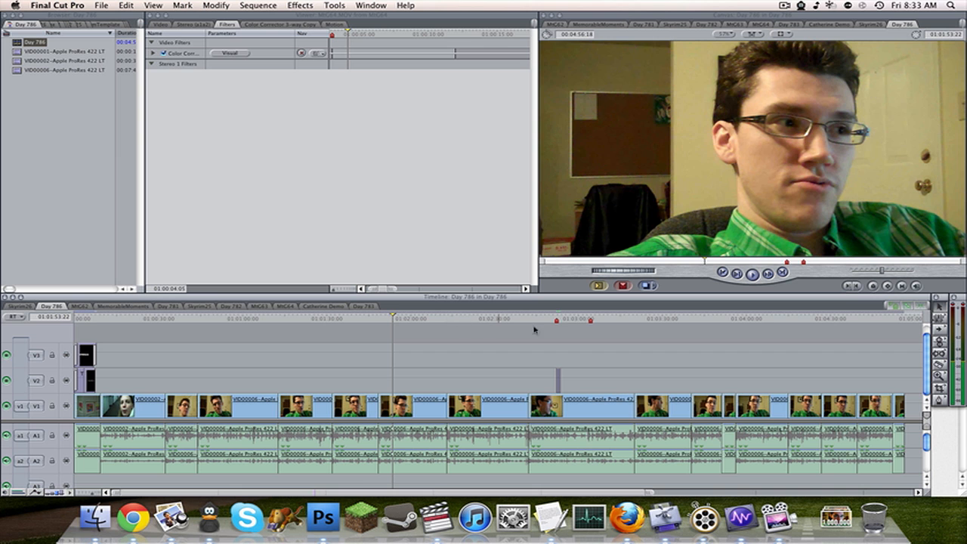
# Scrub the Day 786 sequence back to its start, view the hallway shot and park the playhead at 01:01:57:19.
pyautogui.click(681, 321)
pyautogui.click(700, 321)
pyautogui.moveTo(712, 323); pyautogui.dragTo(63, 334)
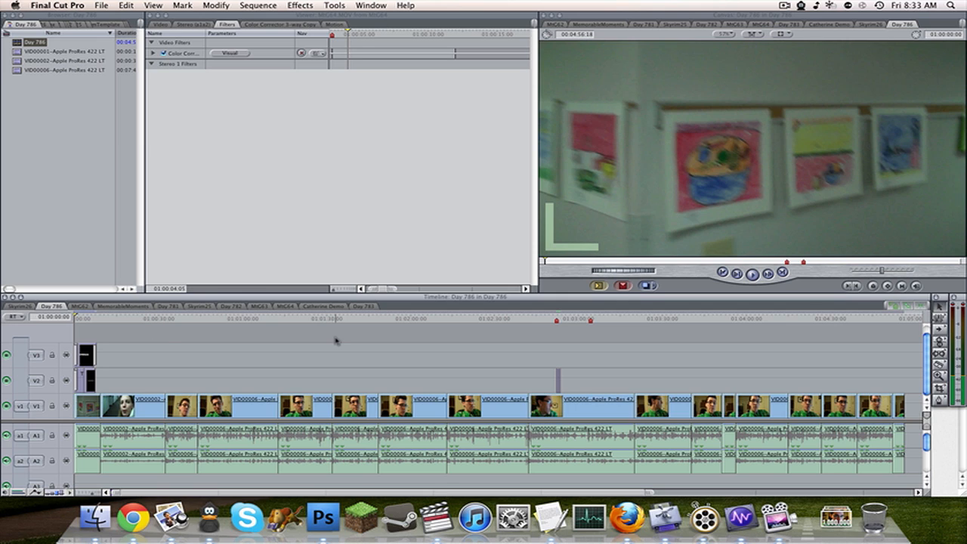
pyautogui.click(107, 318)
pyautogui.moveTo(107, 318); pyautogui.dragTo(116, 318)
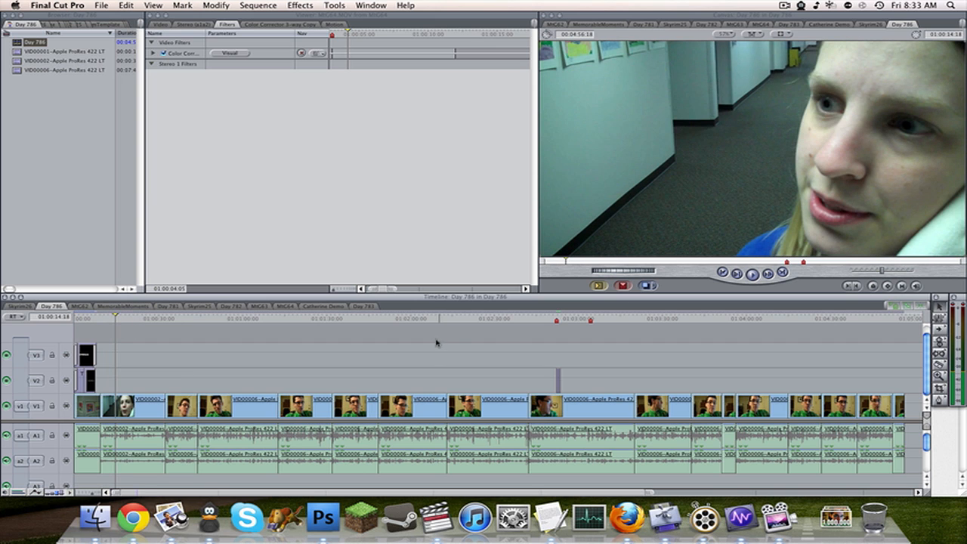
pyautogui.click(417, 318)
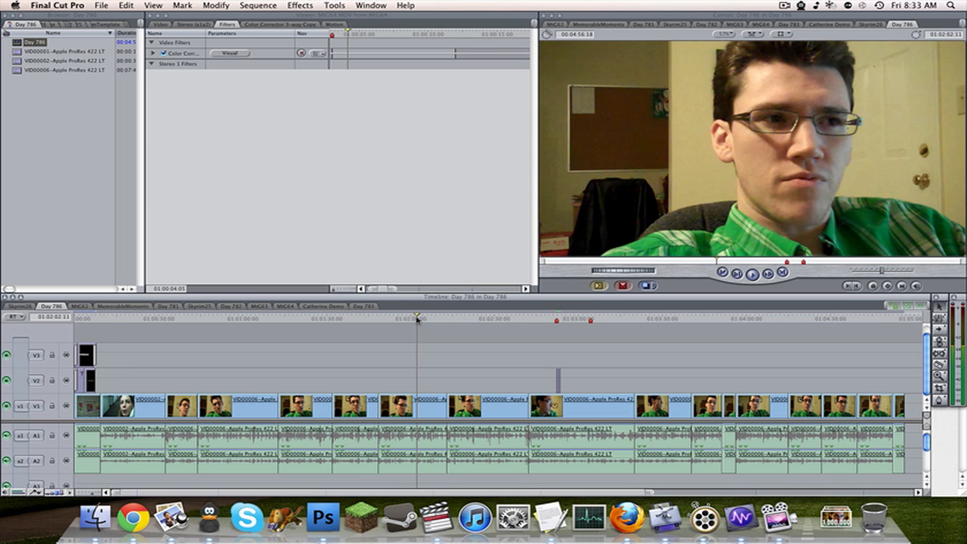
pyautogui.moveTo(417, 319); pyautogui.dragTo(404, 319)
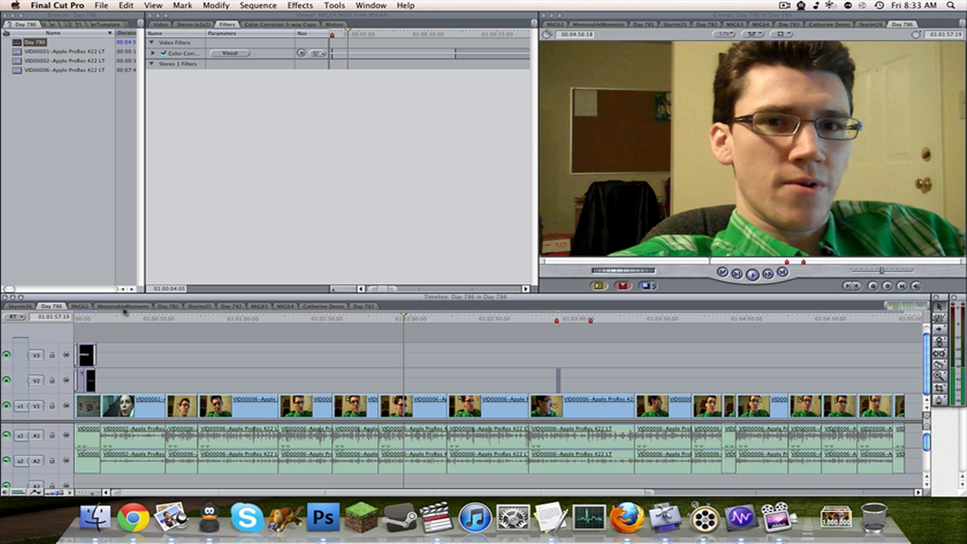
# View the Skyrim26, Catherine Demo and Day 783 sequences and return to the Day 786 sequence.
pyautogui.click(21, 308)
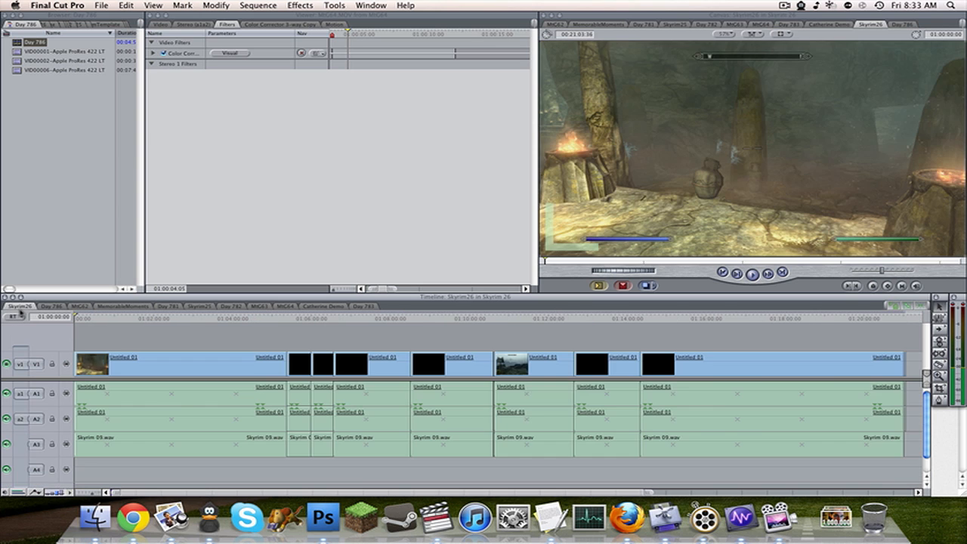
pyautogui.click(69, 308)
pyautogui.click(62, 308)
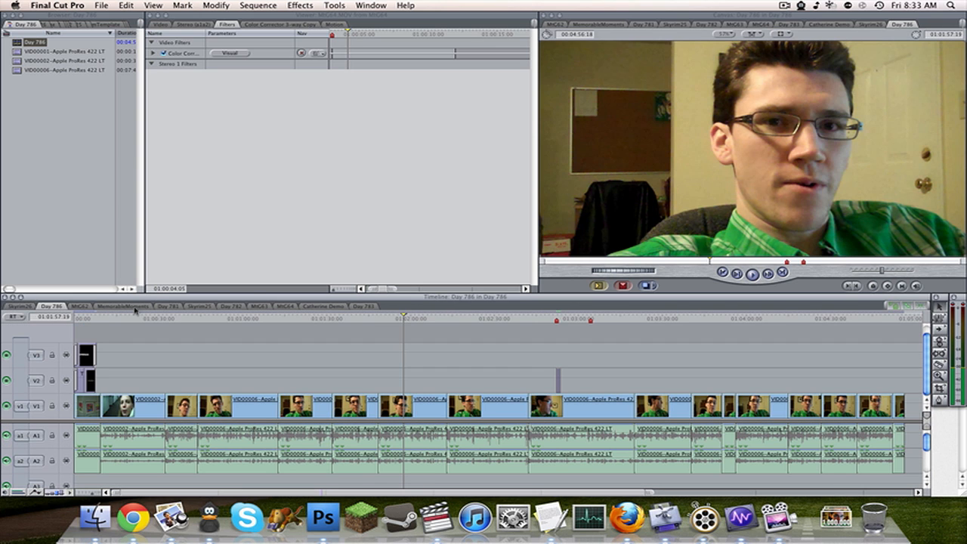
pyautogui.click(320, 308)
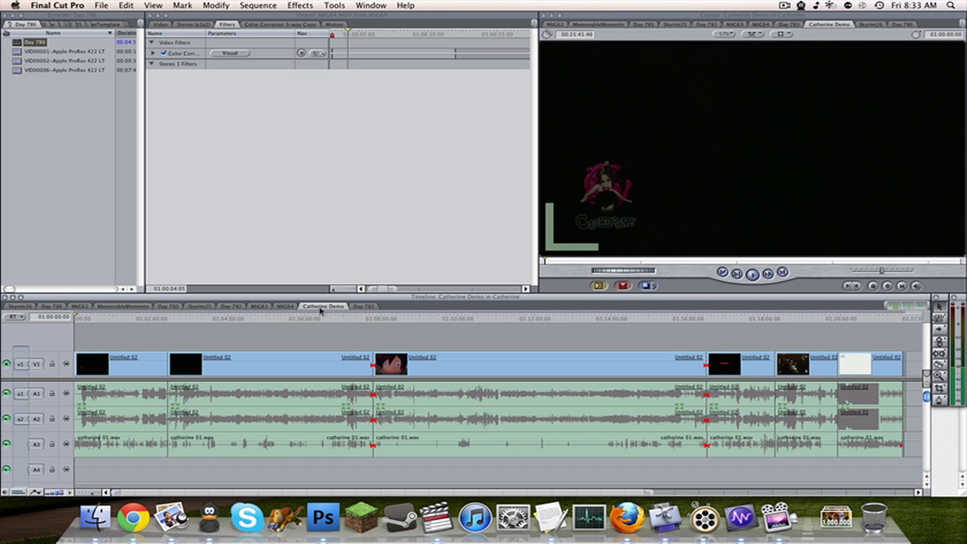
pyautogui.click(359, 307)
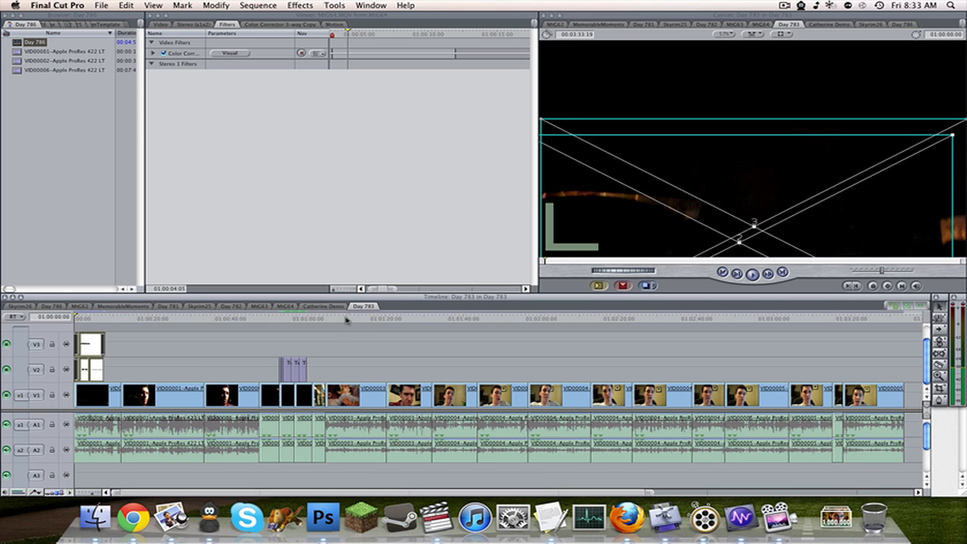
pyautogui.click(54, 307)
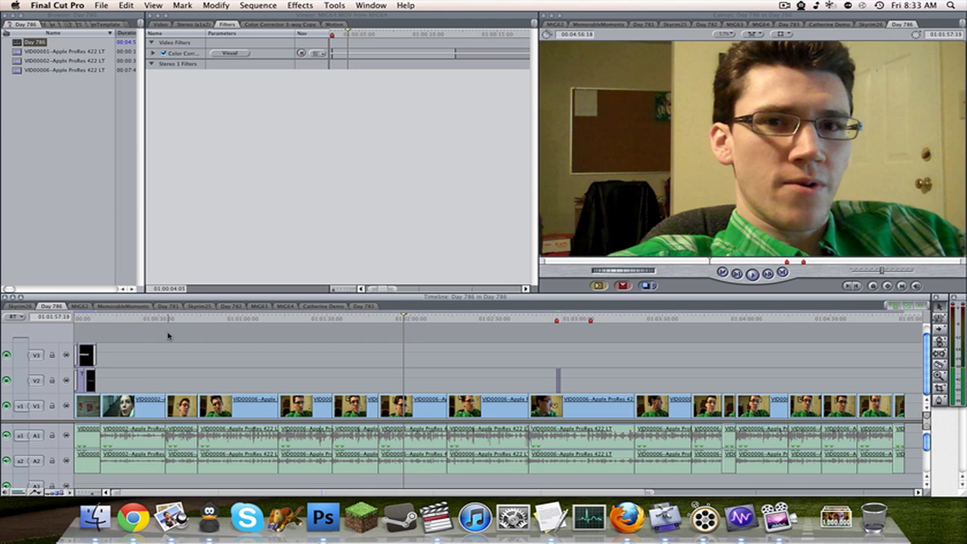
# Apply the favorite Color Corrector 3-way Copy to the Day 786 clip at 01:04:04:10 and open its color wheels.
pyautogui.click(484, 325)
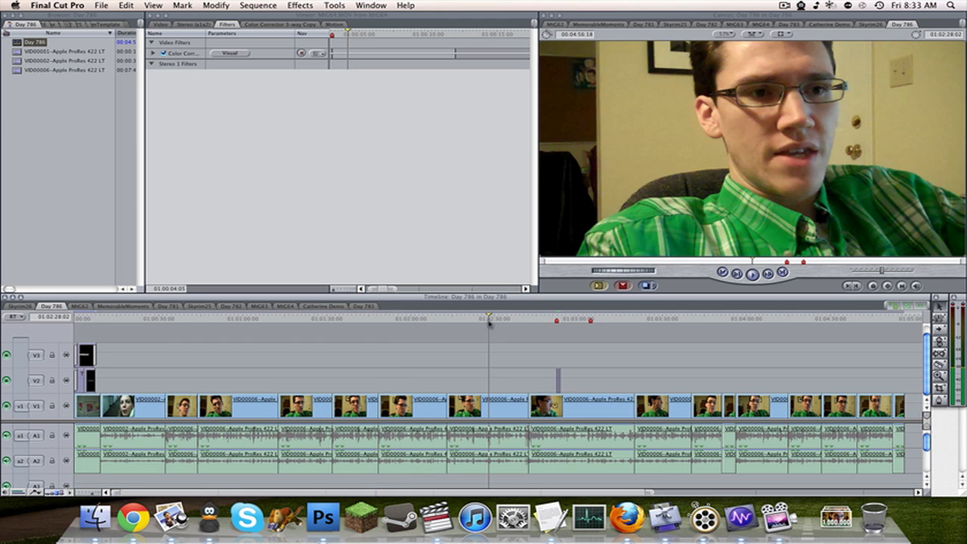
pyautogui.click(572, 323)
pyautogui.moveTo(596, 323); pyautogui.dragTo(757, 322)
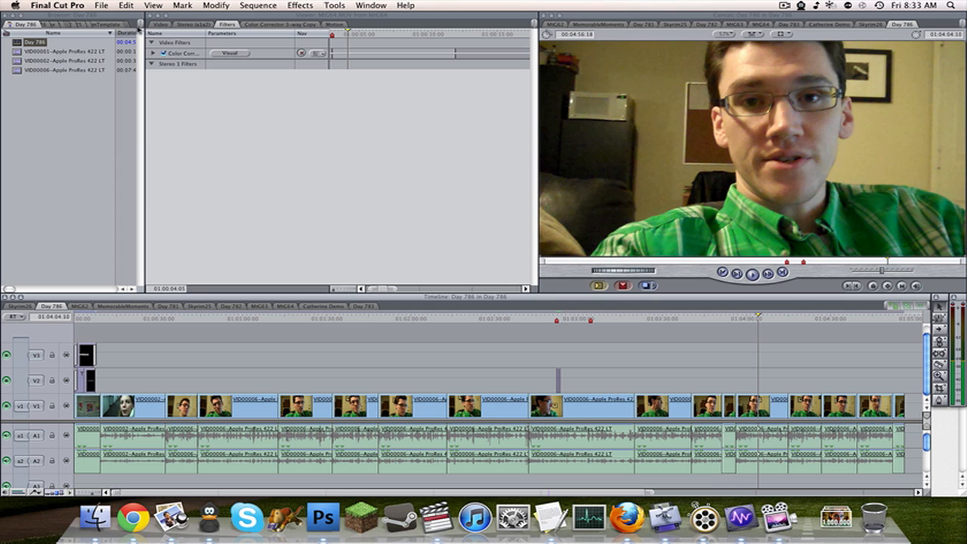
pyautogui.click(131, 27)
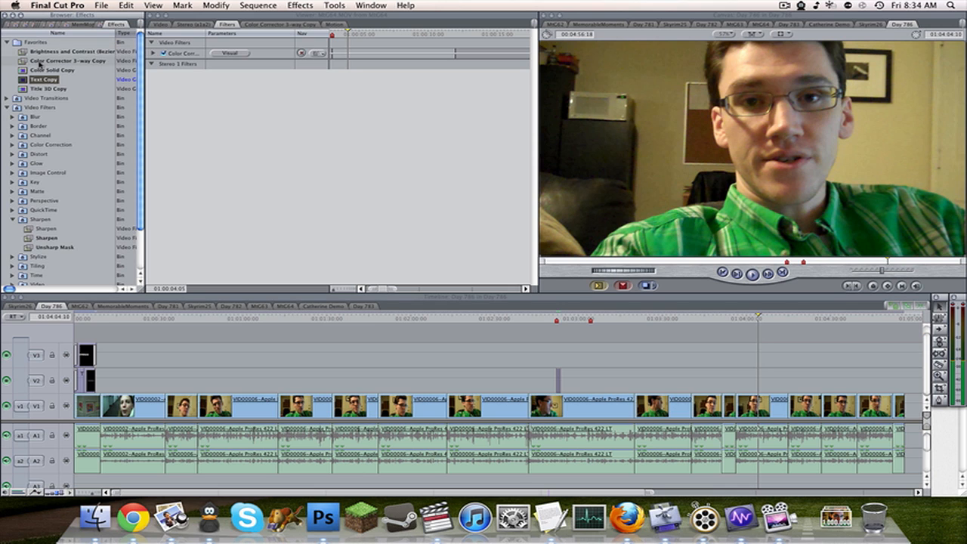
pyautogui.moveTo(38, 62); pyautogui.dragTo(767, 406)
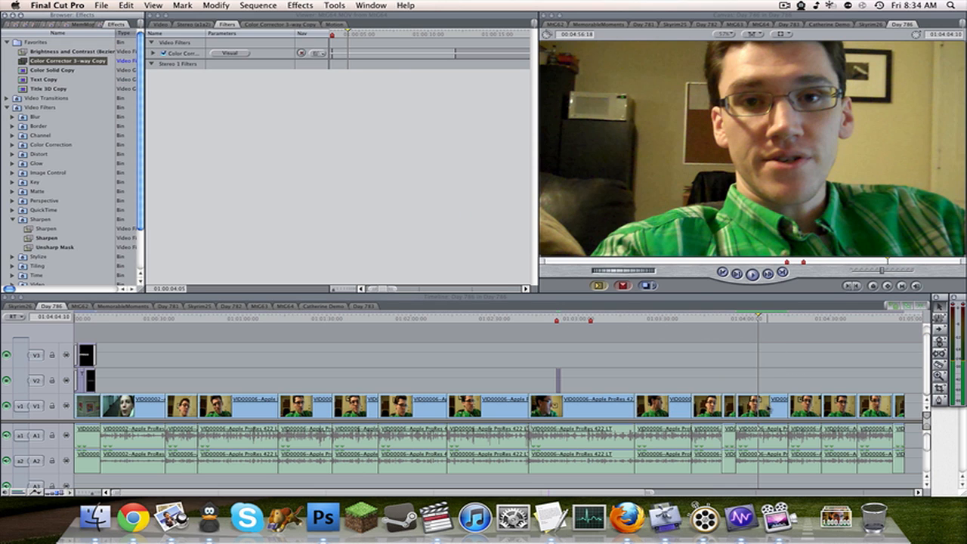
pyautogui.doubleClick(766, 407)
pyautogui.click(265, 25)
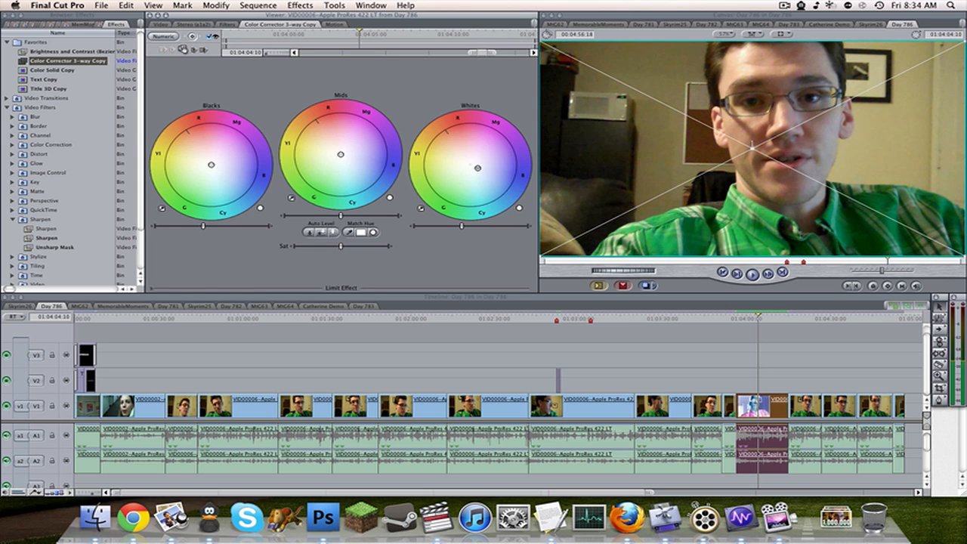
# Try a grade with whites shifted toward blue-cyan, darker blacks, brighter whites and mids and more saturation, undoing the mids balance shift.
pyautogui.moveTo(478, 169); pyautogui.dragTo(480, 170)
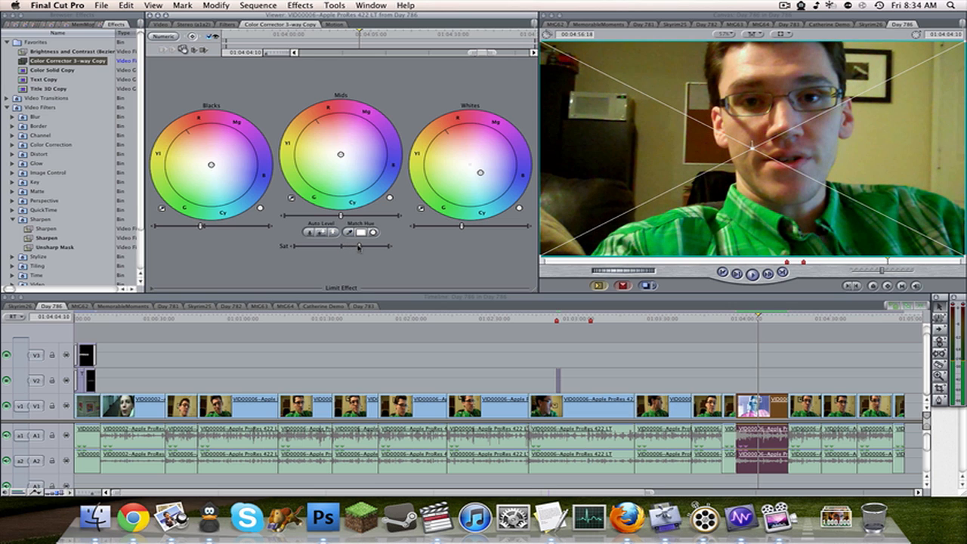
pyautogui.moveTo(461, 225)
pyautogui.mouseDown()
pyautogui.moveTo(479, 227)
pyautogui.moveTo(466, 227)
pyautogui.mouseUp()
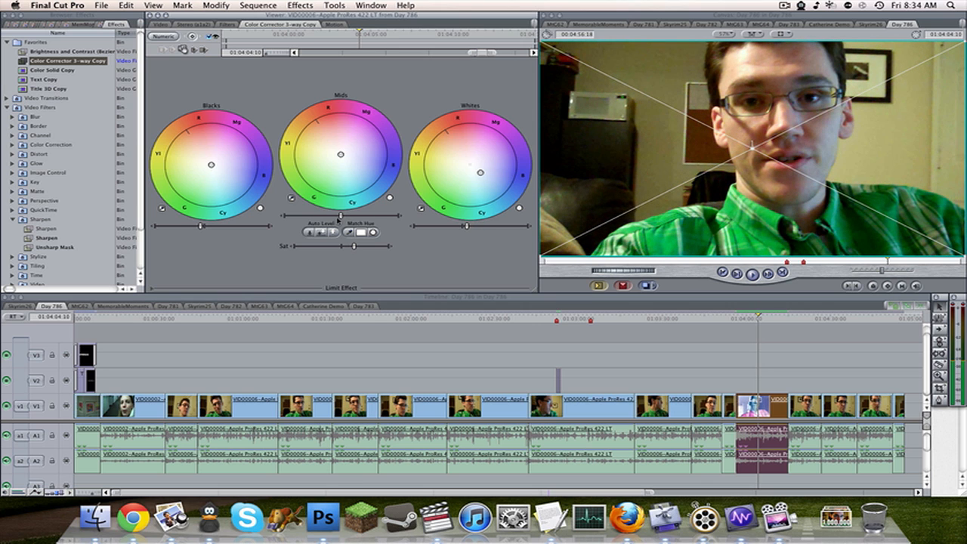
pyautogui.moveTo(339, 216); pyautogui.dragTo(342, 216)
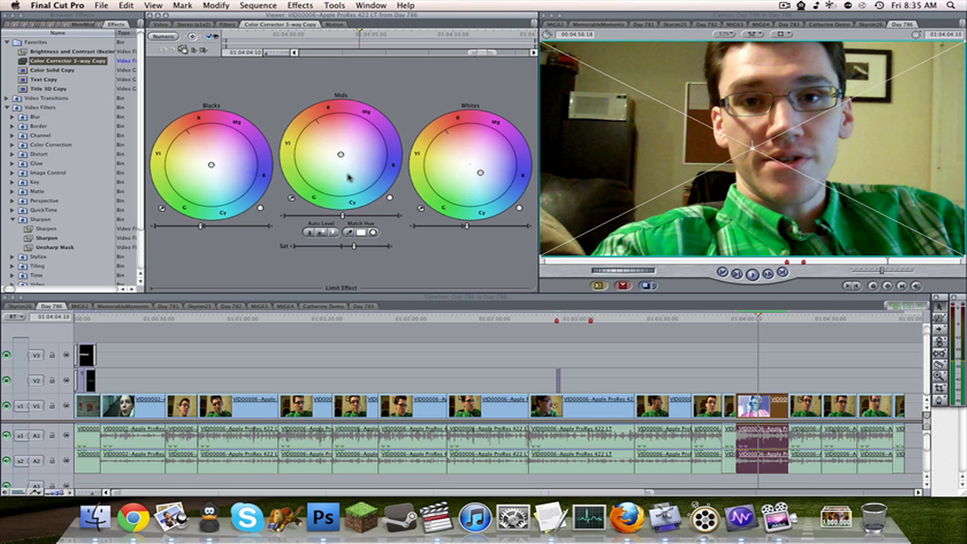
pyautogui.moveTo(340, 154); pyautogui.dragTo(356, 166)
pyautogui.press('super+z')
# Delete the Color Corrector 3-way filter from the clip at 01:04:04:10 and deselect the clip.
pyautogui.click(227, 25)
pyautogui.click(191, 52)
pyautogui.press('Delete')
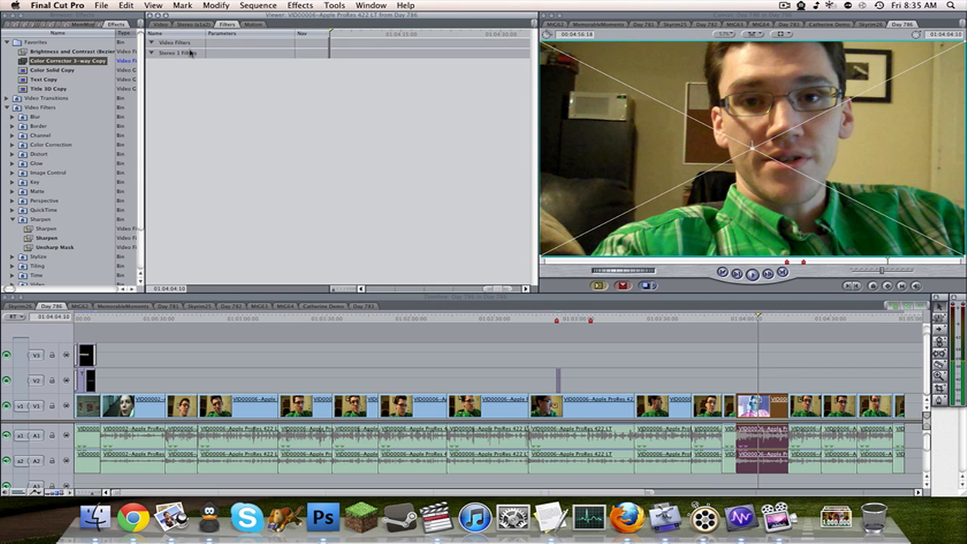
pyautogui.click(811, 334)
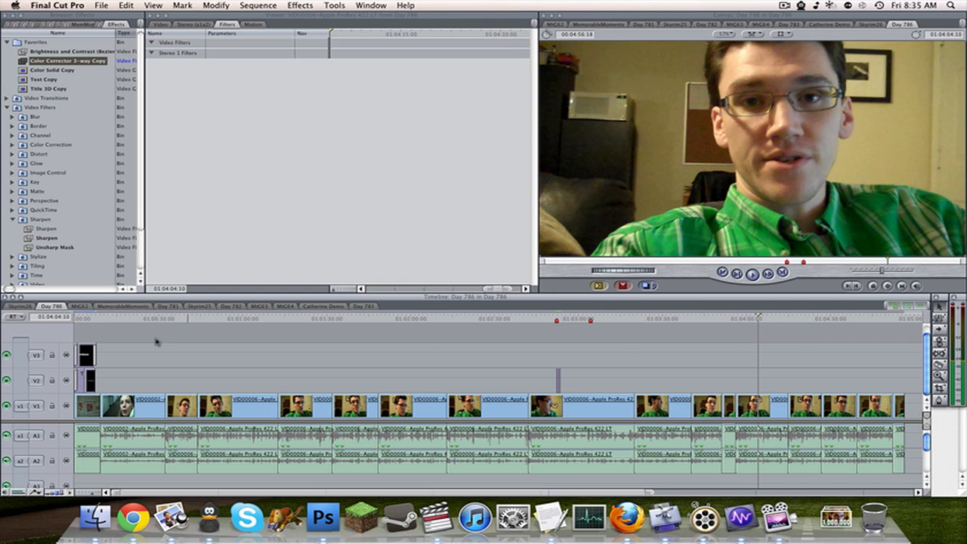
# Scrub through the opening of the Skyrim26 sequence and open the Day 783 sequence to look at its timeline.
pyautogui.click(25, 306)
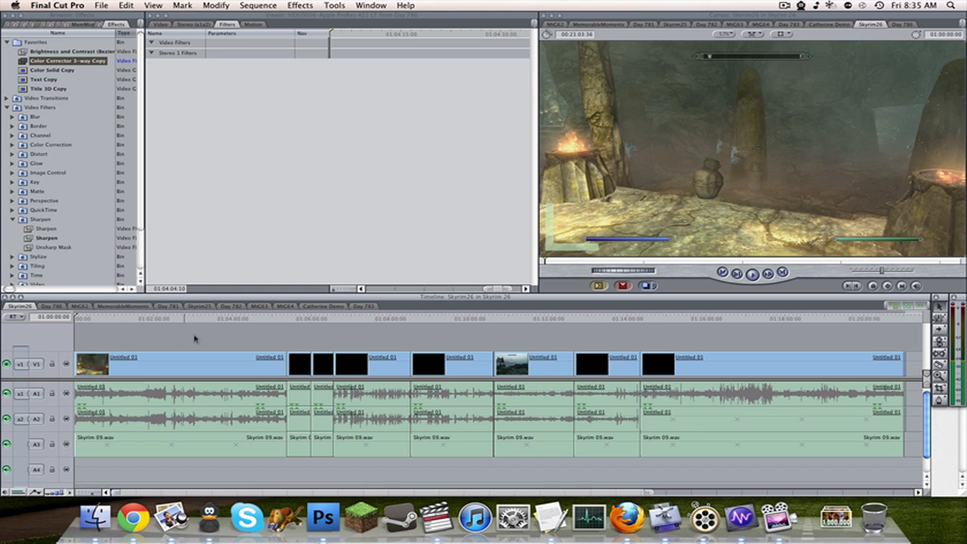
pyautogui.click(289, 320)
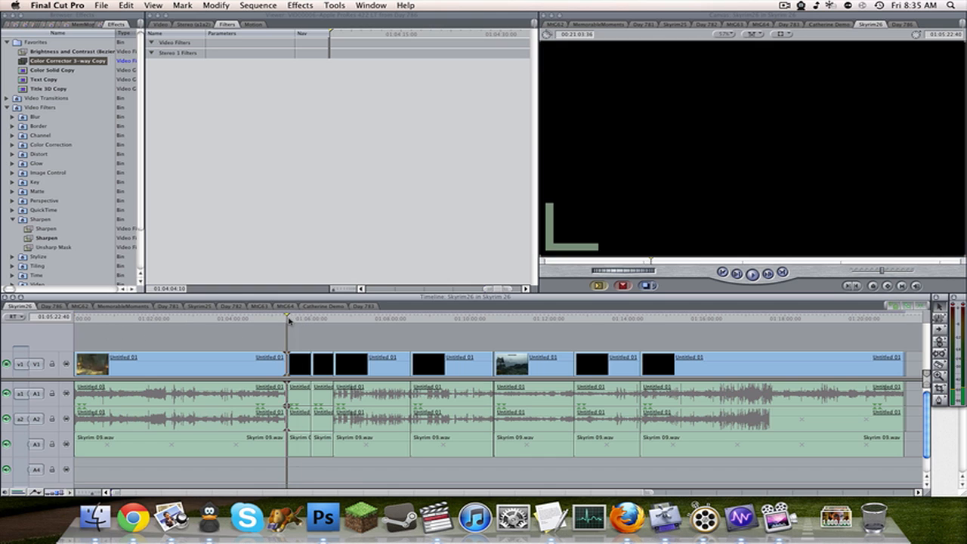
pyautogui.moveTo(288, 321); pyautogui.dragTo(92, 322)
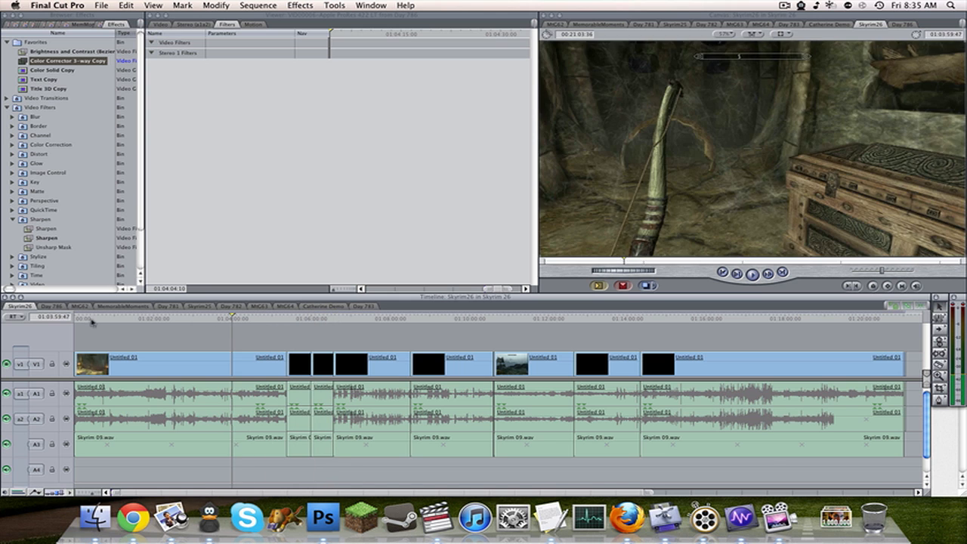
pyautogui.click(365, 306)
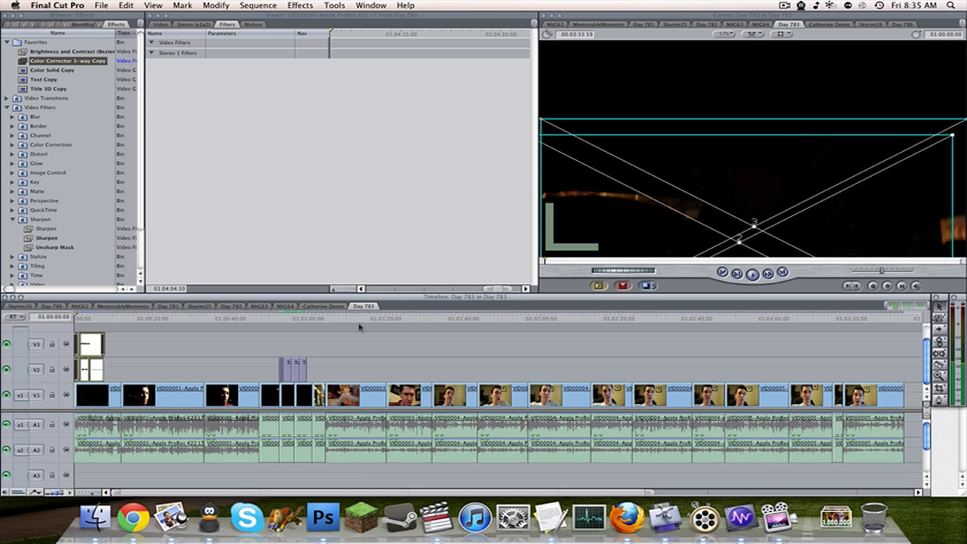
# Return to the Day 786 sequence, go to Marker 2 and scrub forward to 01:03:28:22.
pyautogui.click(52, 308)
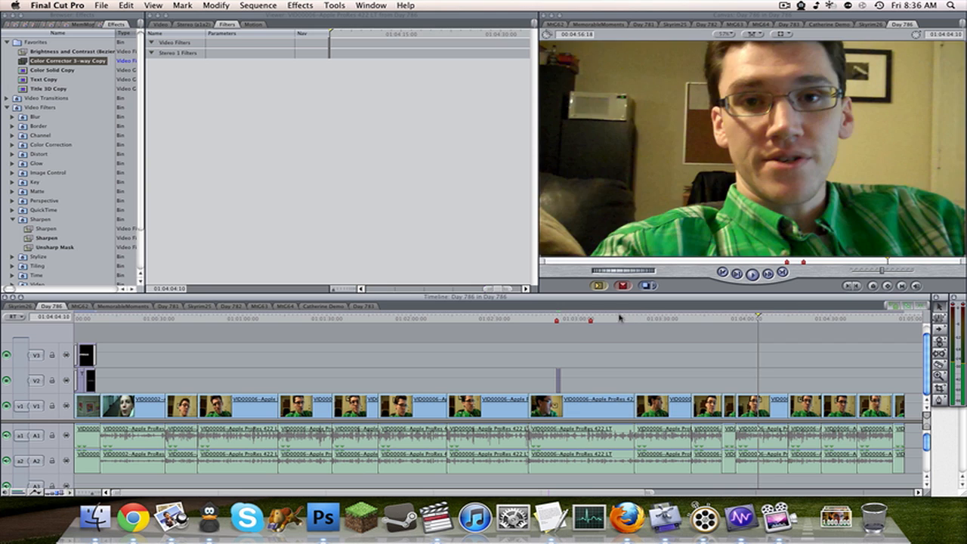
pyautogui.hotkey('alt', 'm')
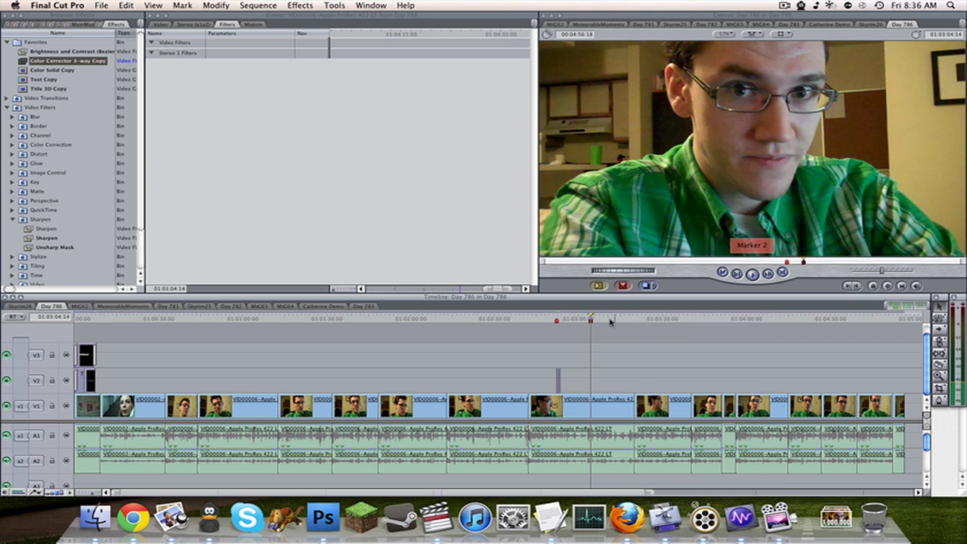
pyautogui.moveTo(603, 320); pyautogui.dragTo(658, 320)
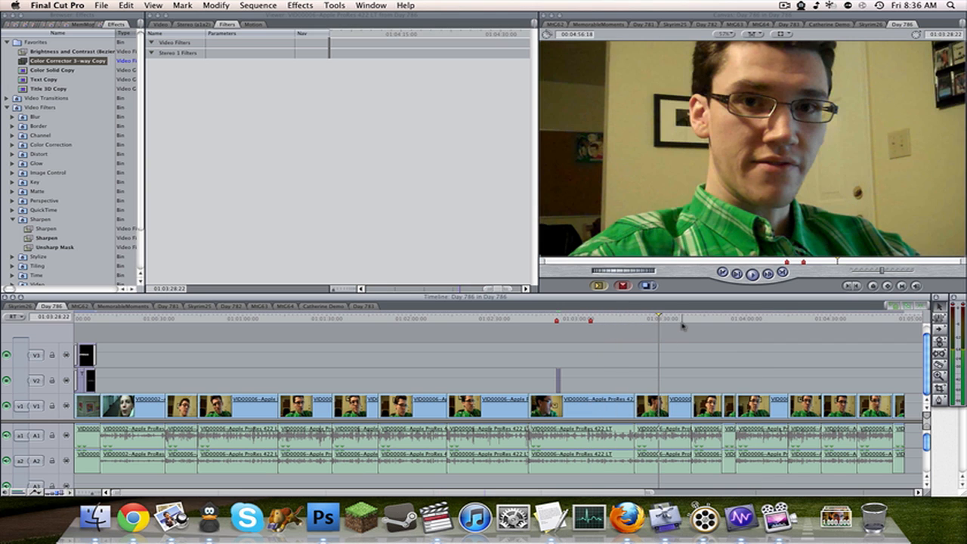